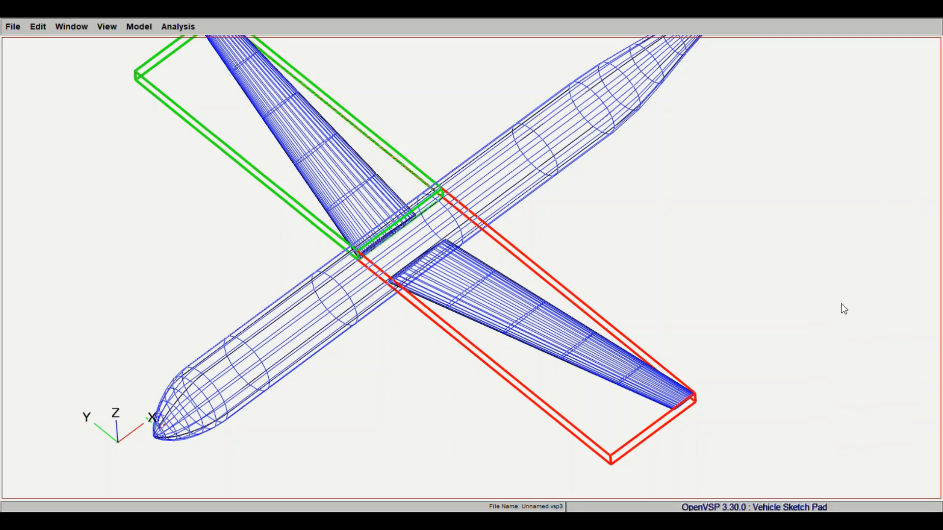
- Examine how the wing sits on the fuselage from oblique, top and side angles
drag(849, 316, 707, 309)
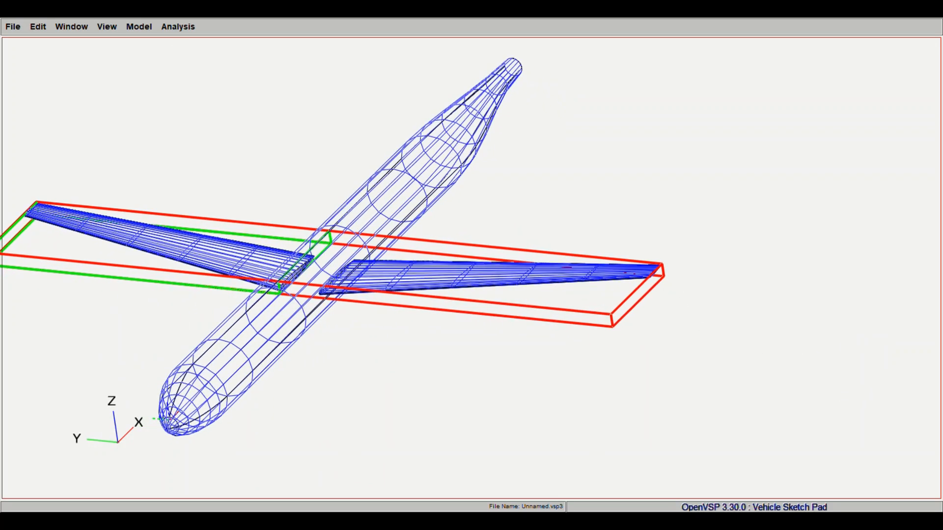
key(F5)
right_drag(636, 207, 288, 217)
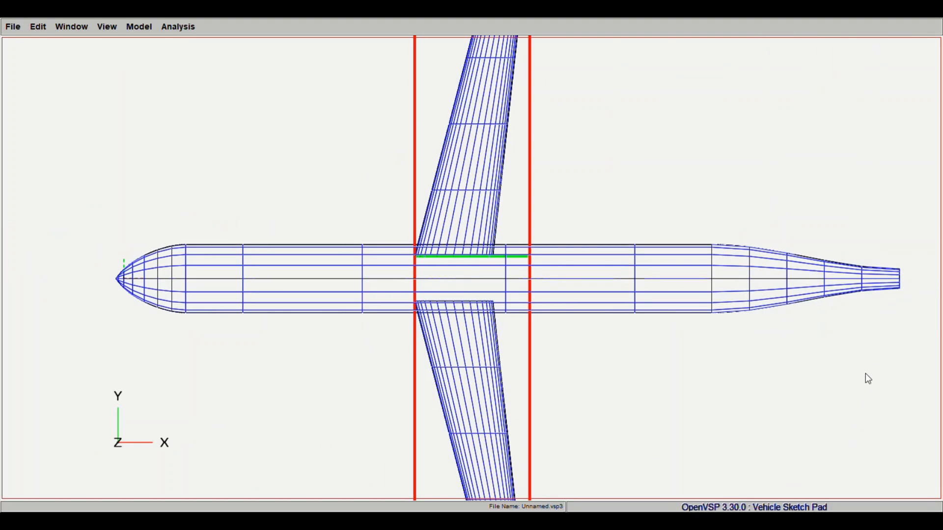
drag(556, 310, 378, 319)
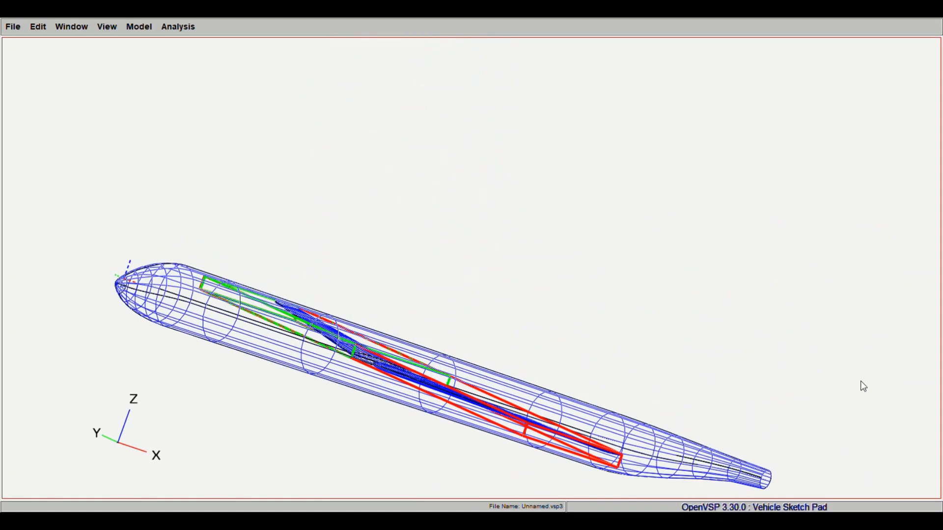
- Make a fine adjustment to the main wing's root incidence, rotating the root airfoil about its leading edge
drag(875, 372, 875, 373)
scroll(499, 388, up, 5)
drag(490, 385, 456, 348)
drag(875, 320, 594, 148)
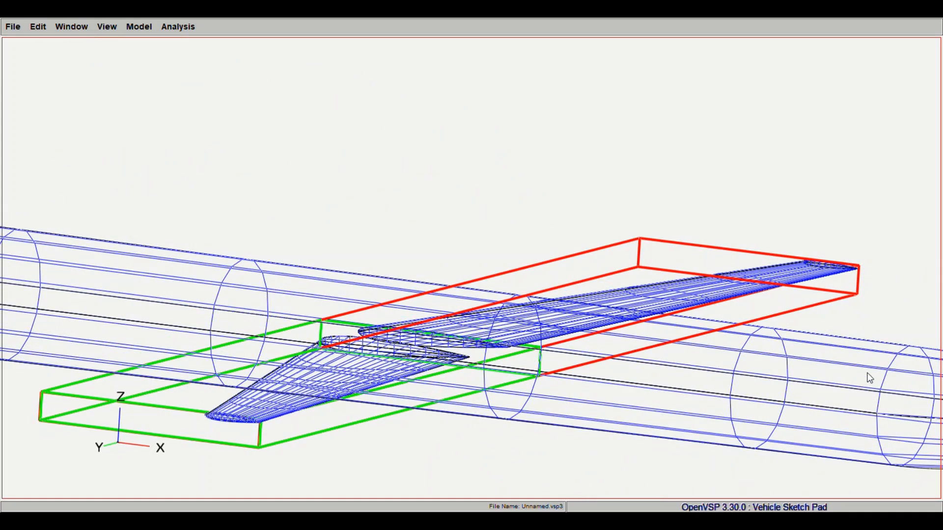
drag(869, 378, 543, 358)
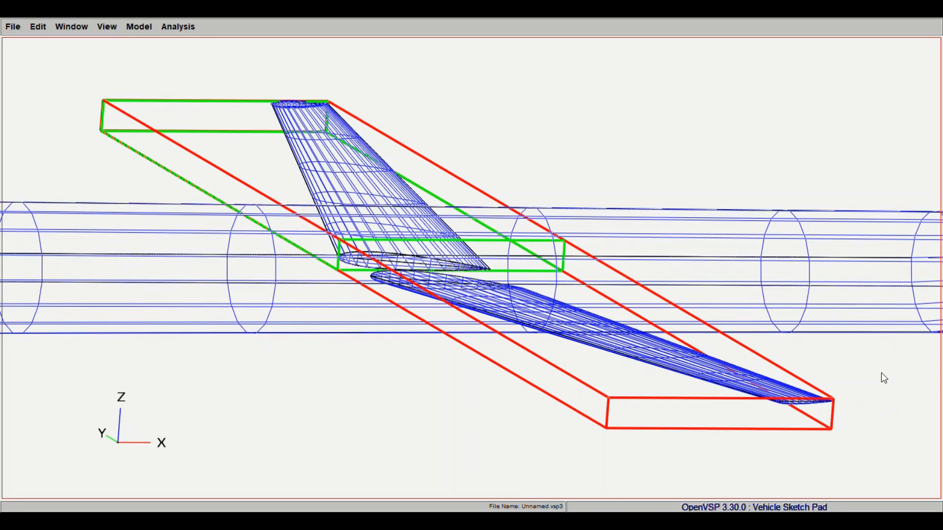
drag(881, 373, 853, 389)
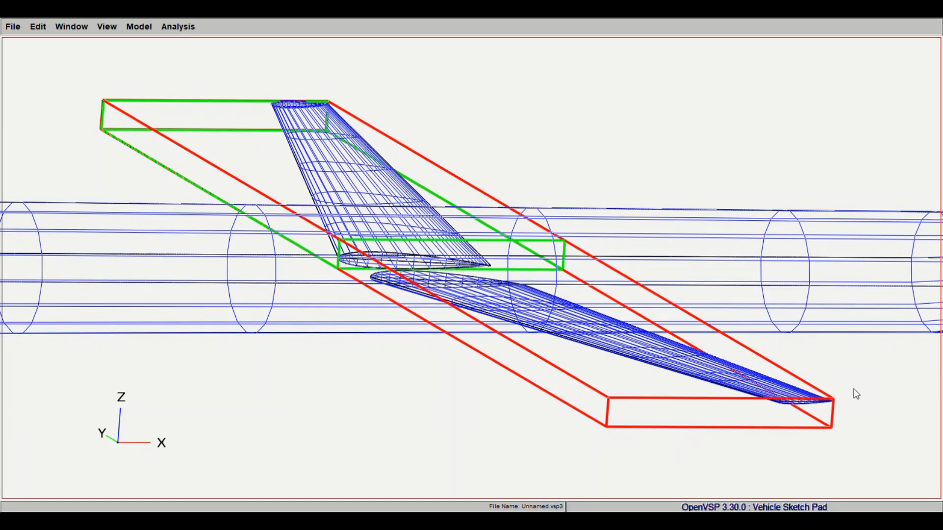
drag(115, 46, 236, 211)
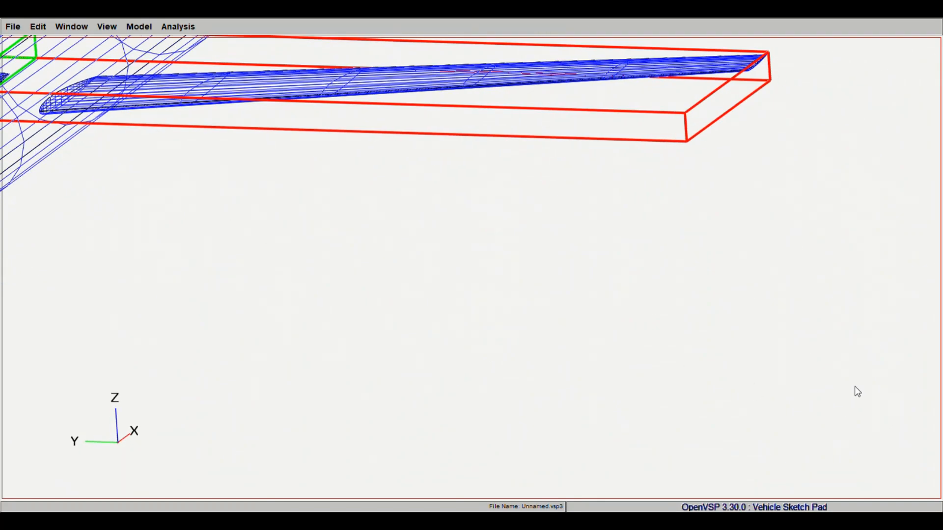
drag(854, 386, 865, 388)
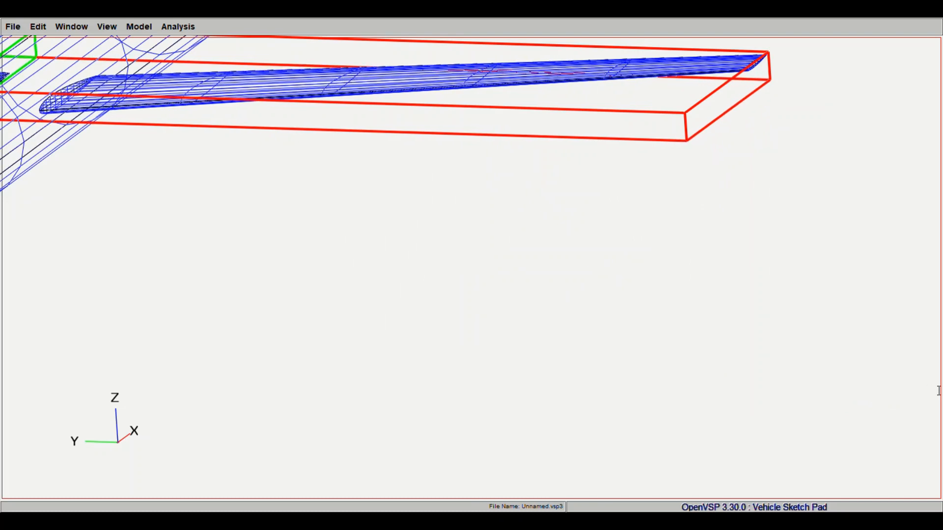
click(851, 388)
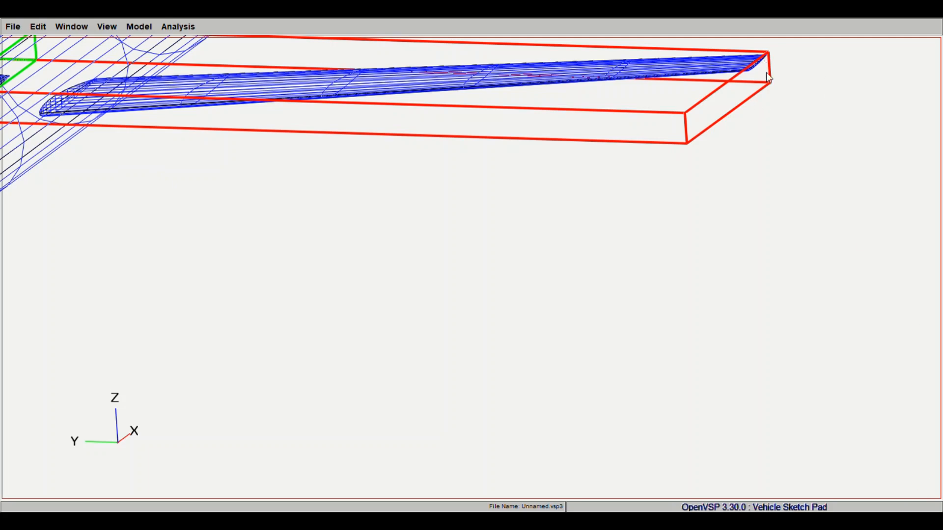
- Examine the wing's dihedral and its junction with the fuselage in the front and isometric views
right_drag(288, 170, 579, 288)
click(118, 25)
click(124, 57)
scroll(545, 222, down, 5)
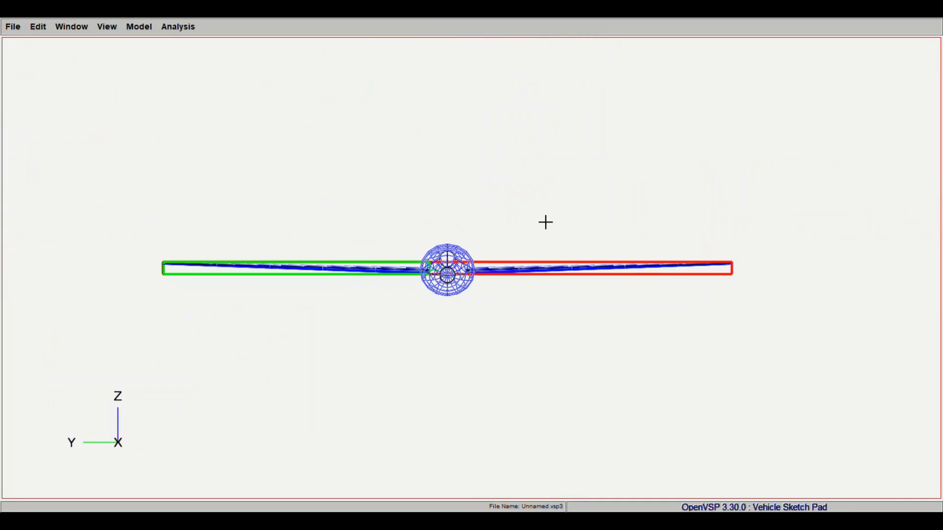
click(106, 28)
click(110, 79)
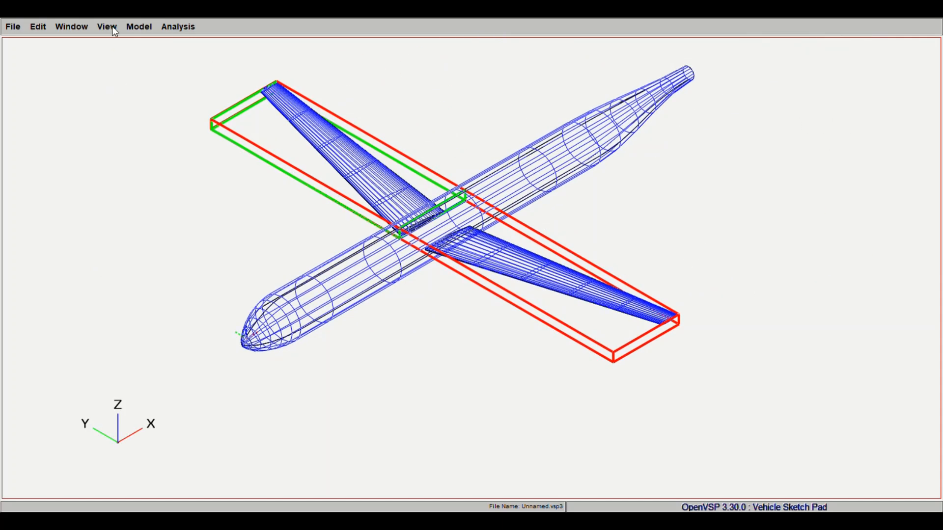
right_drag(316, 243, 282, 290)
scroll(390, 237, up, 5)
right_drag(486, 286, 573, 275)
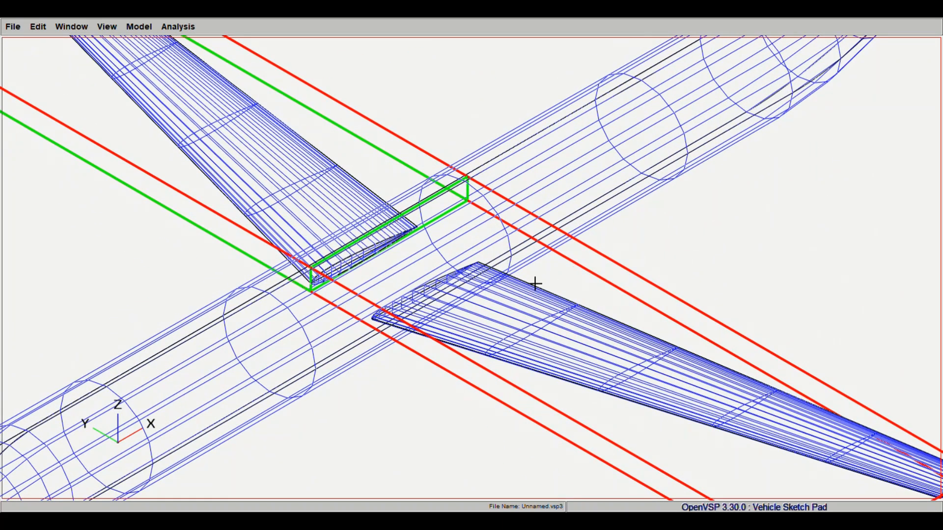
scroll(526, 297, down, 5)
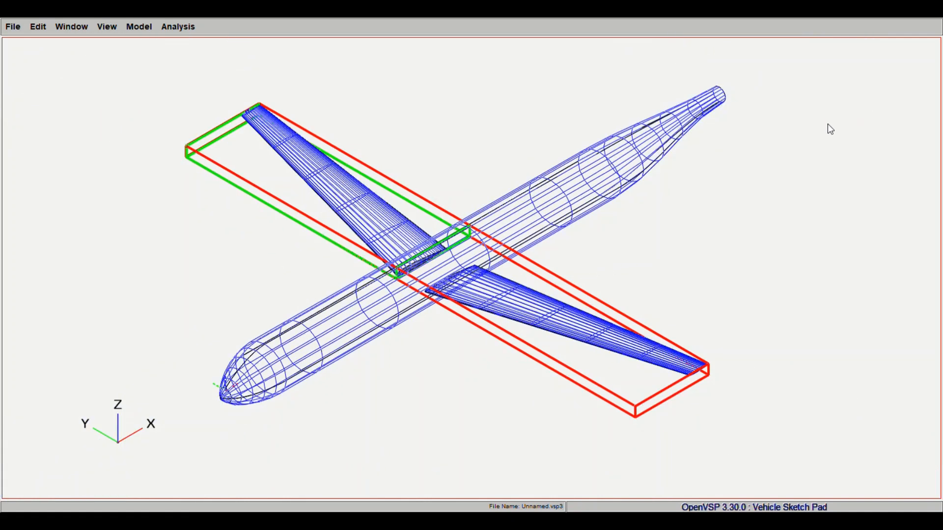
- Give the main wing's tips a short rounded end cap
drag(807, 314, 847, 317)
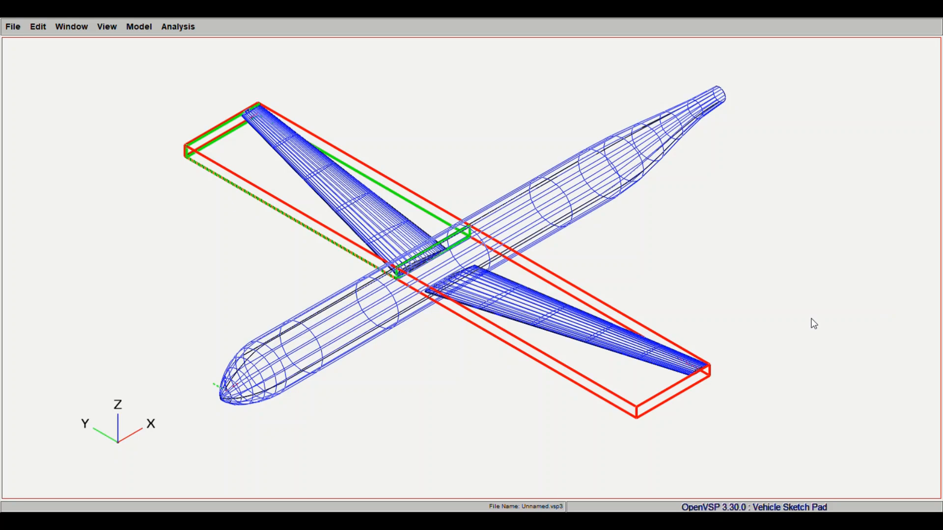
drag(712, 417, 697, 377)
right_drag(697, 377, 547, 376)
scroll(562, 362, up, 7)
drag(547, 377, 572, 417)
right_drag(673, 418, 599, 362)
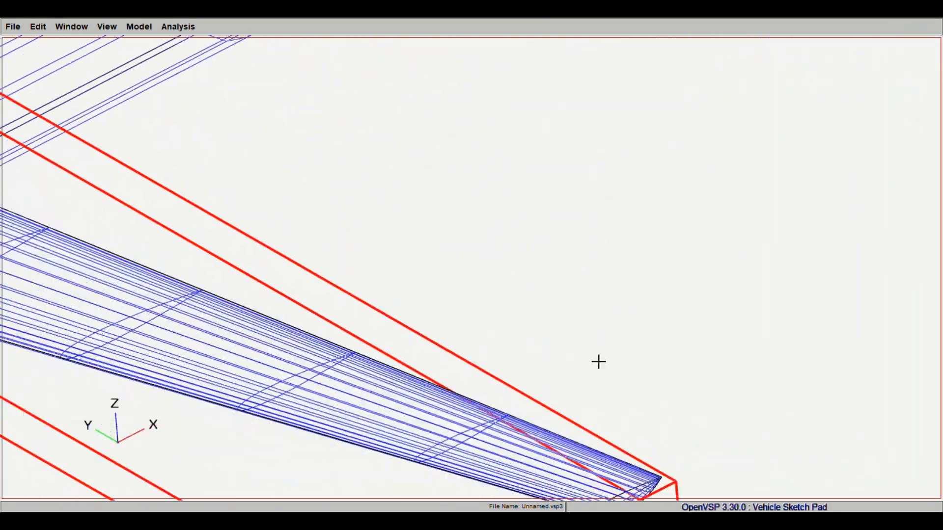
drag(598, 362, 564, 393)
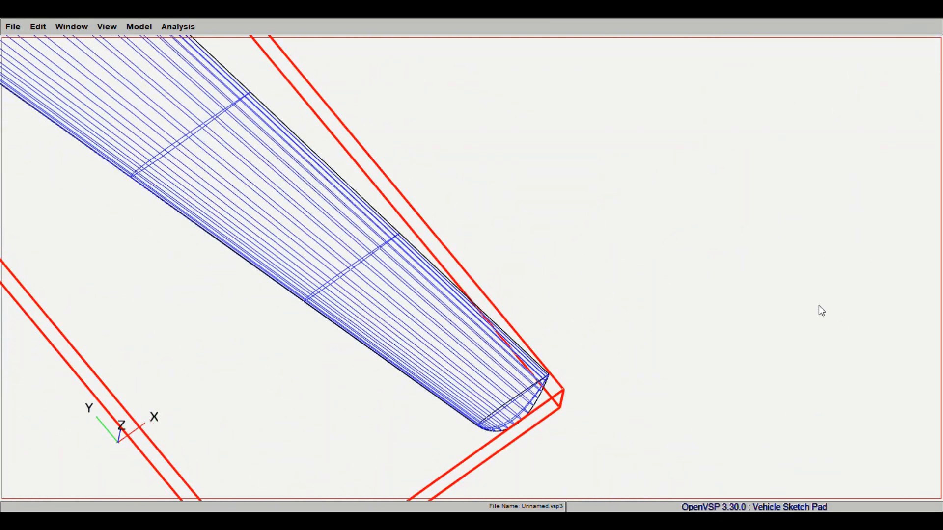
- Extend the rounded wing tips outward and raise them into upswept winglets
drag(817, 305, 829, 328)
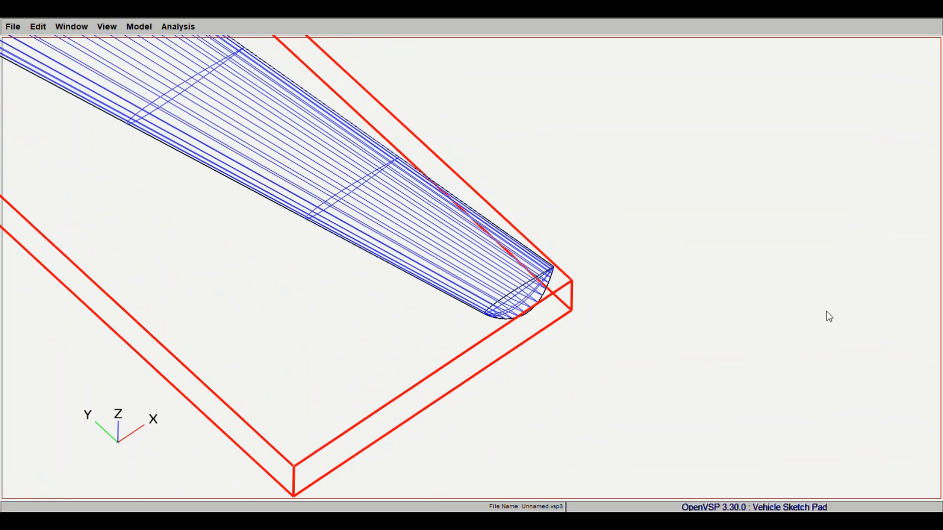
drag(826, 311, 753, 333)
drag(687, 339, 667, 340)
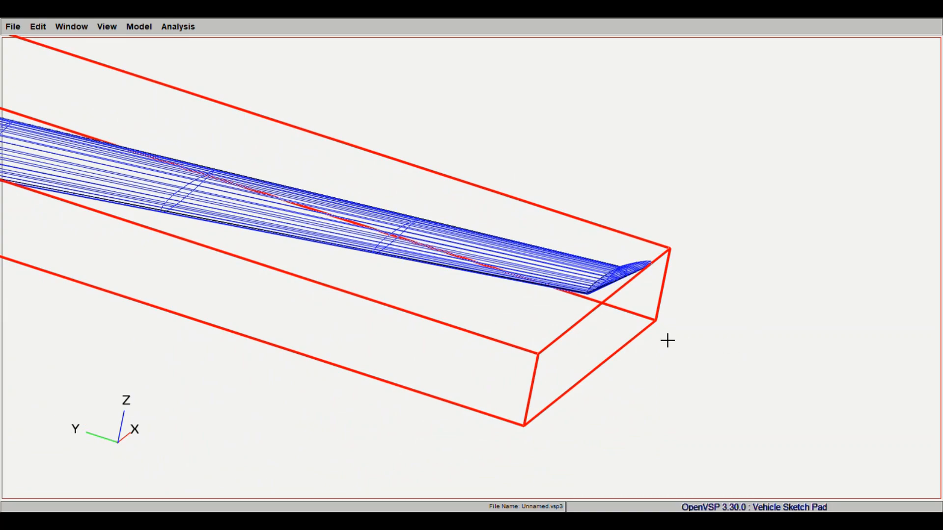
drag(815, 320, 862, 322)
- Examine the winglets on both wing tips from the front and from slightly above
scroll(420, 322, down, 5)
drag(420, 322, 883, 118)
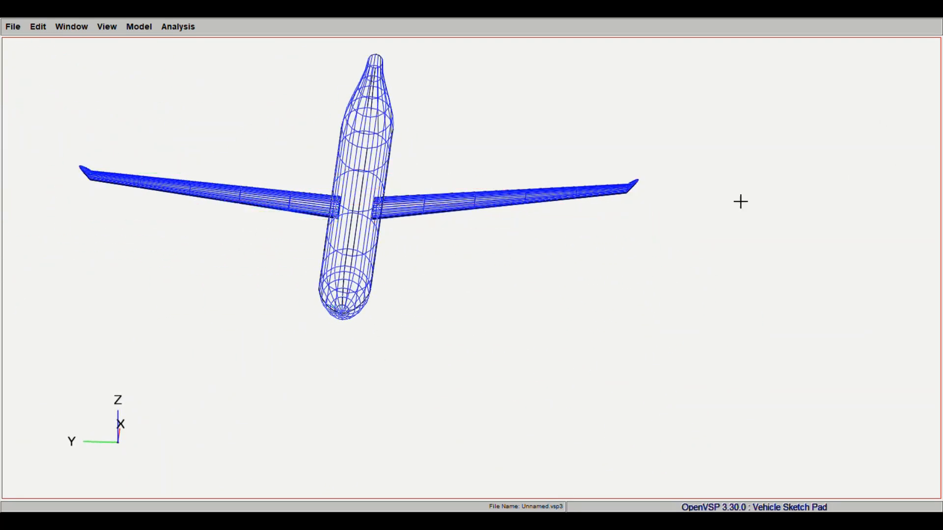
drag(740, 202, 604, 183)
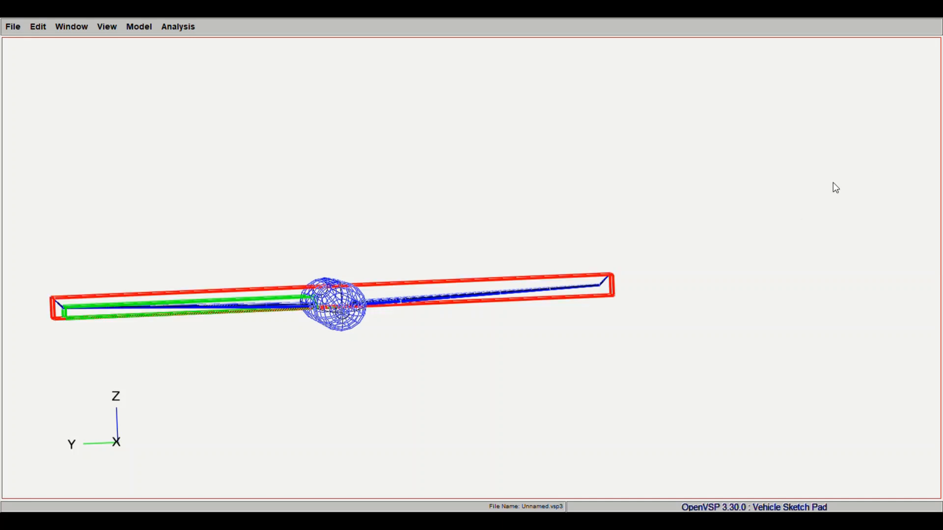
click(105, 26)
click(110, 54)
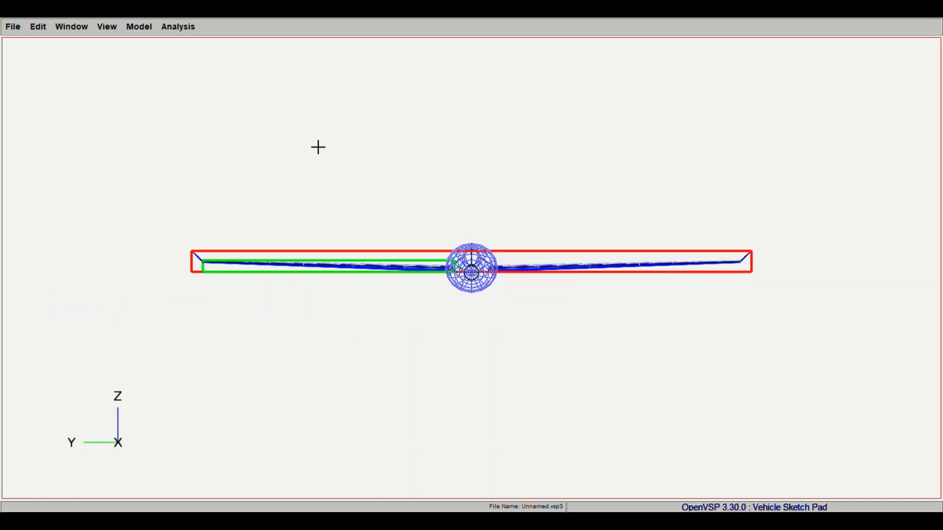
key(c)
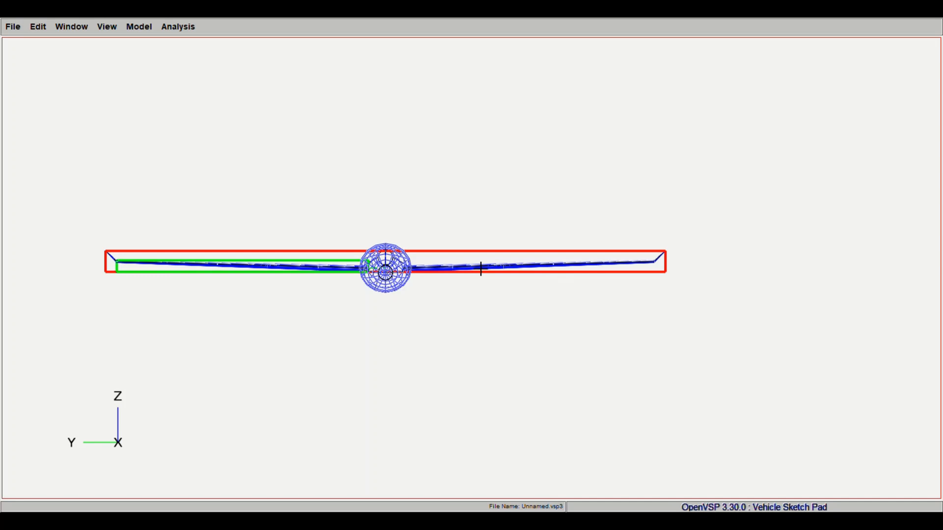
drag(480, 269, 456, 286)
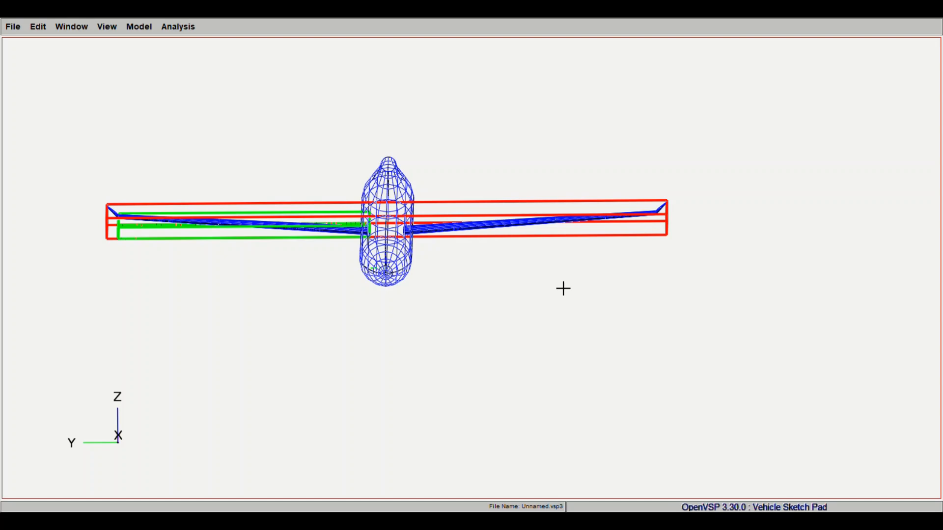
middle_drag(589, 211, 538, 251)
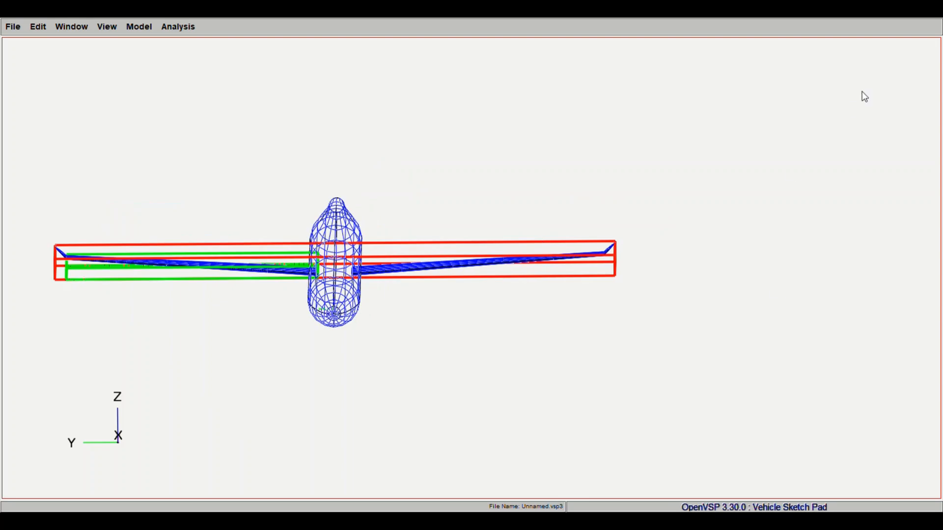
- Examine the wing and winglets against the fuselage in the side, front and isometric views
click(107, 27)
click(111, 75)
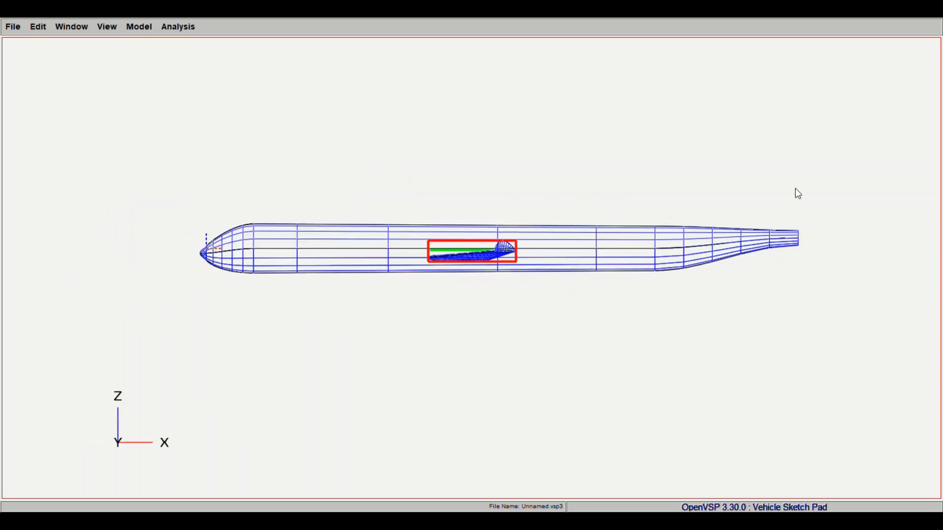
drag(798, 192, 501, 185)
click(102, 27)
click(109, 63)
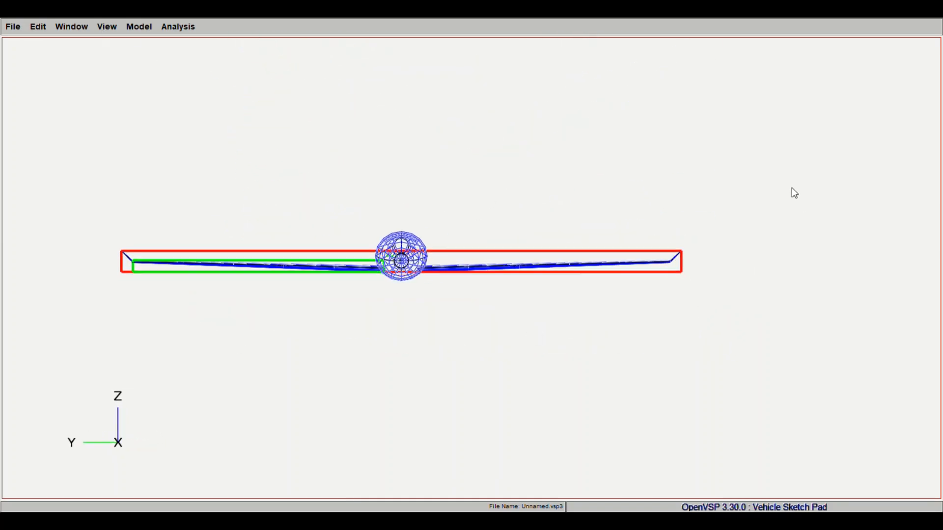
drag(793, 191, 621, 262)
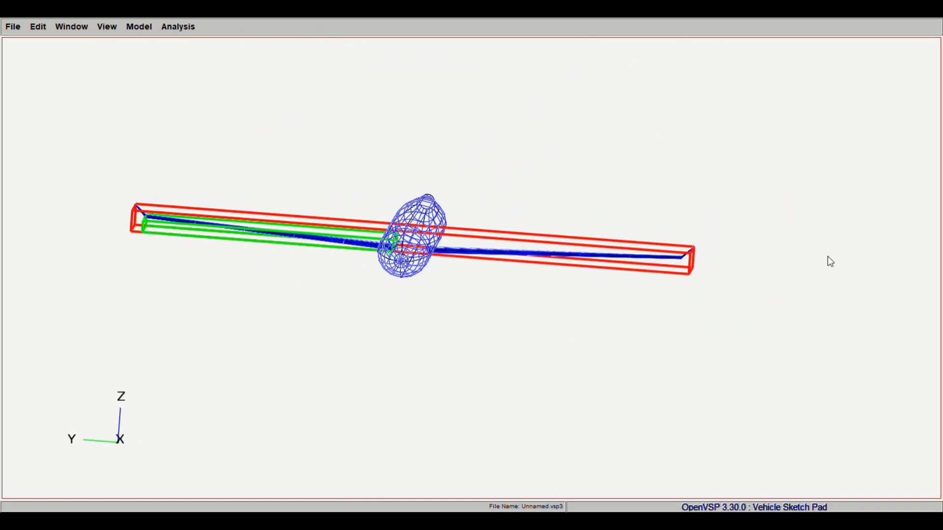
click(109, 30)
click(110, 83)
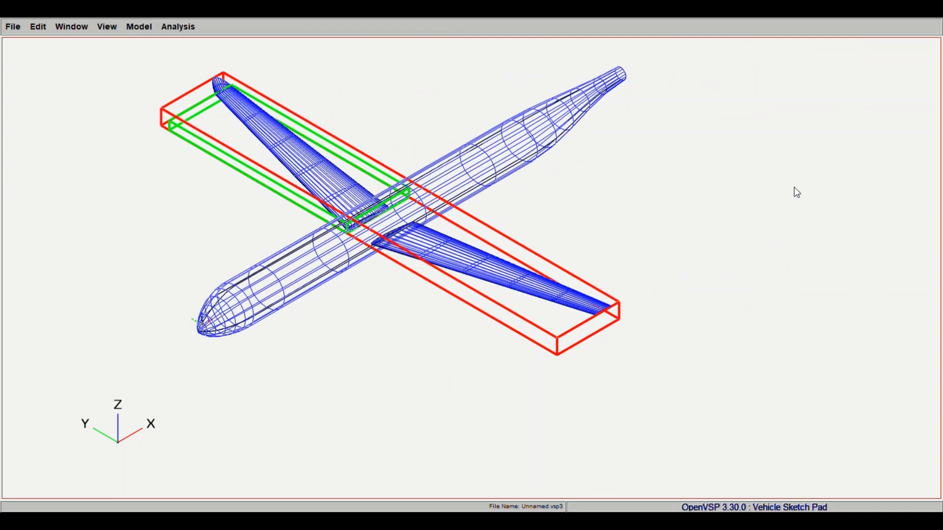
drag(796, 192, 507, 235)
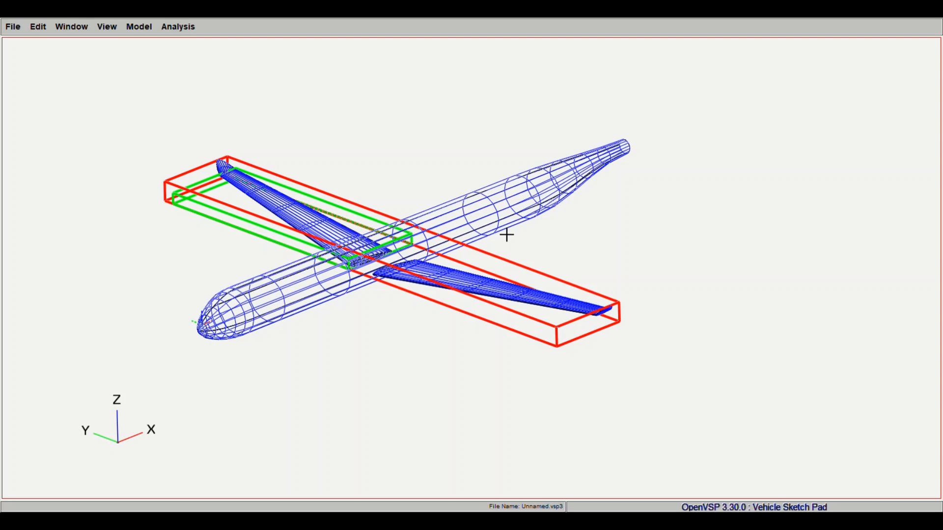
drag(507, 234, 539, 283)
- Clear the main wing selection and add a second wing component to the aircraft
click(834, 165)
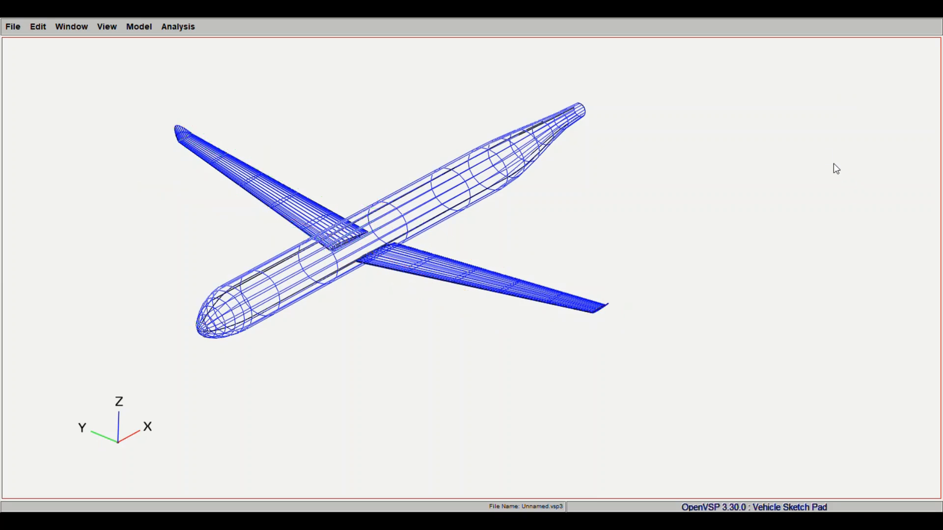
drag(833, 165, 608, 257)
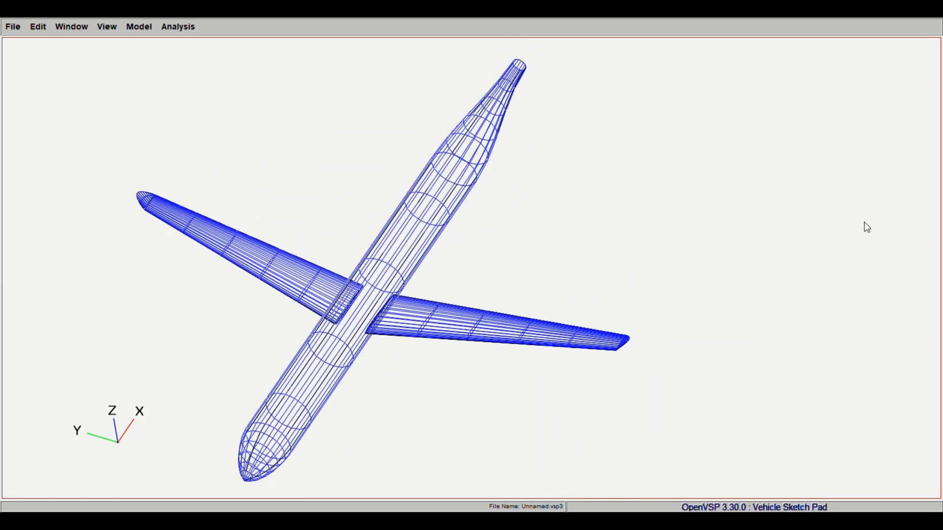
click(878, 122)
drag(621, 288, 595, 264)
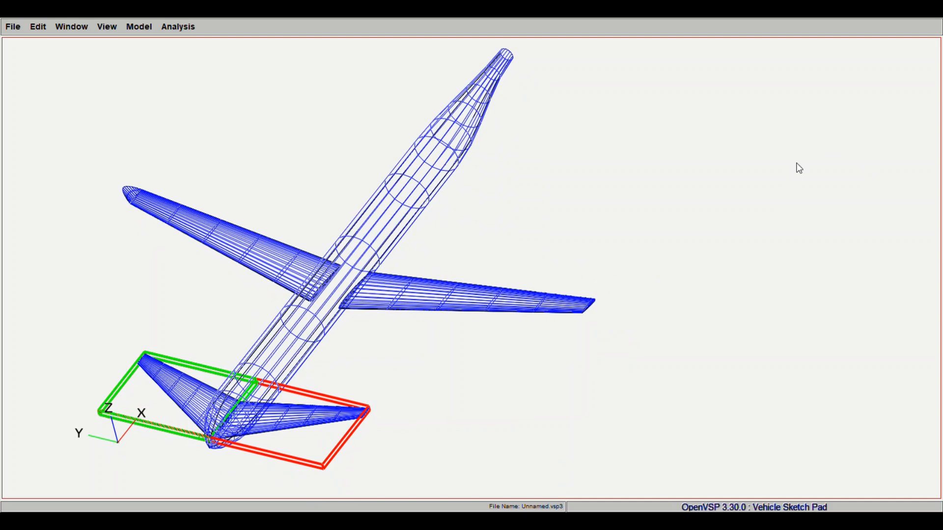
- Move the newly added wing aft along X to the rear end of the fuselage
drag(796, 163, 834, 168)
key(Return)
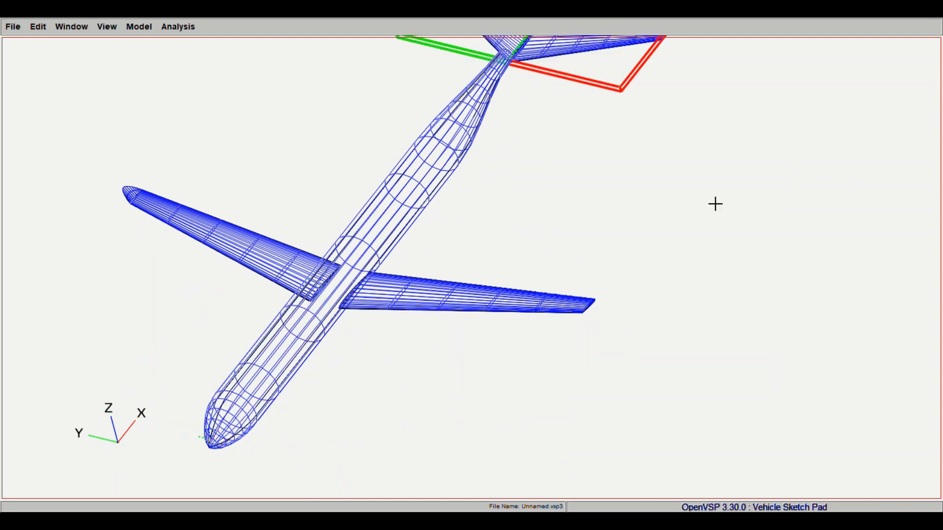
right_drag(699, 124, 719, 230)
drag(499, 365, 496, 351)
right_drag(496, 351, 539, 298)
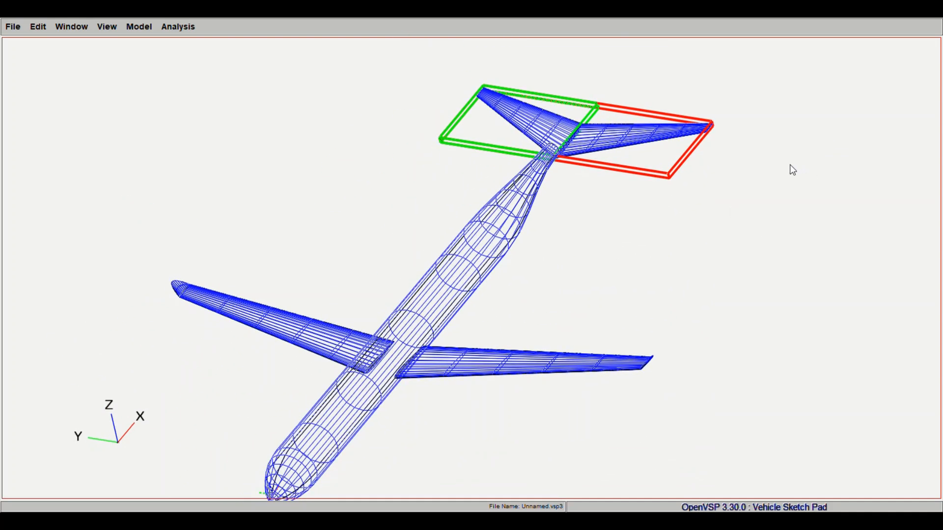
- Shift the rear wing slightly forward along X so it overlaps the fuselage's tapered tail
drag(790, 164, 779, 165)
drag(392, 444, 385, 402)
right_drag(385, 402, 299, 385)
drag(454, 386, 450, 364)
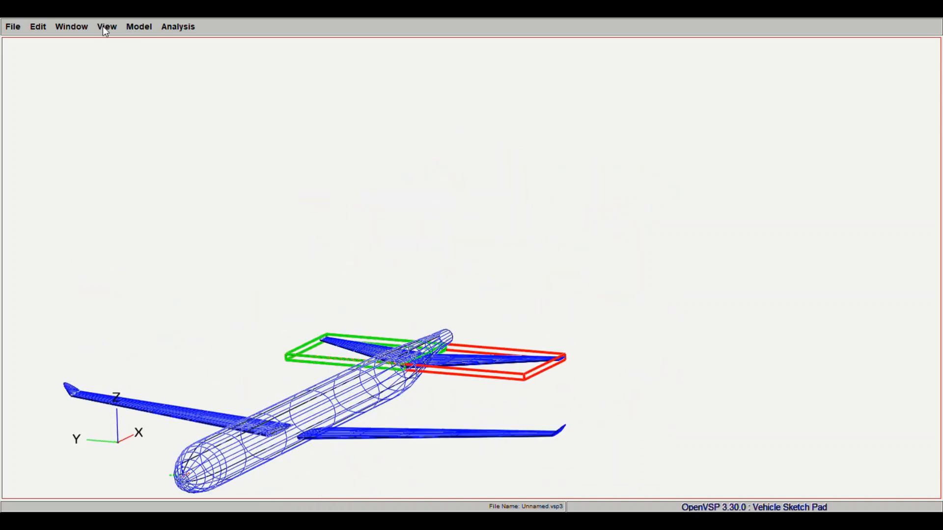
- Shift the rear wing slightly aft along X, judging its position from the top view of the aircraft
click(104, 28)
click(108, 48)
right_drag(822, 332, 452, 340)
scroll(467, 304, down, 3)
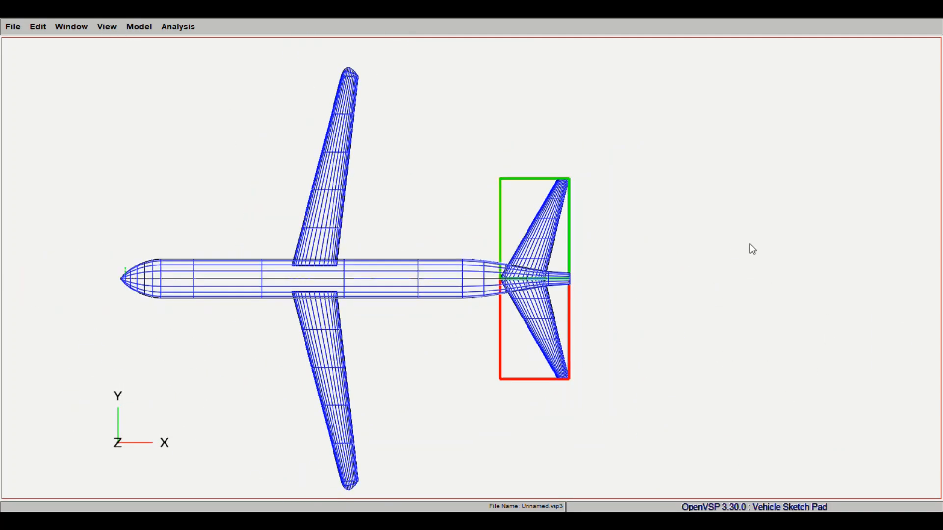
drag(773, 162, 776, 164)
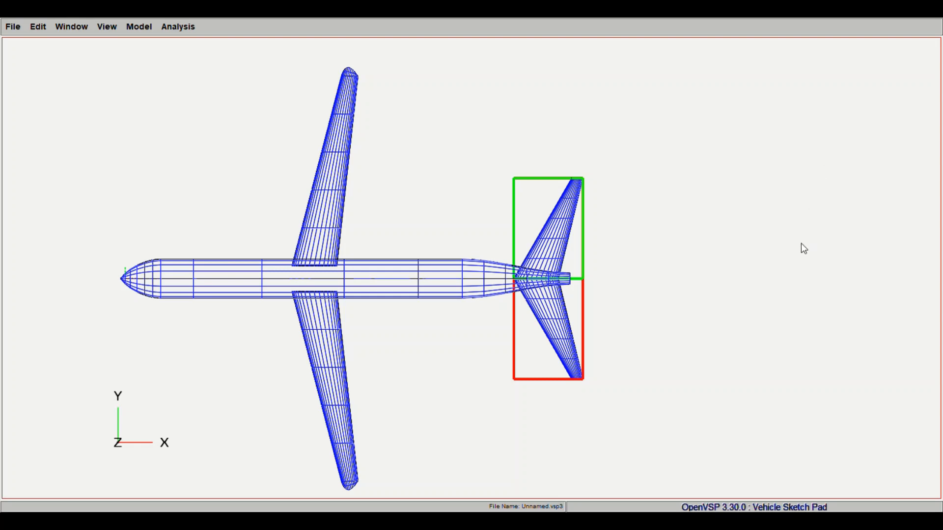
- Resize the rear wing to a shorter span, a slightly narrower root chord and a wider tip chord
drag(815, 263, 809, 262)
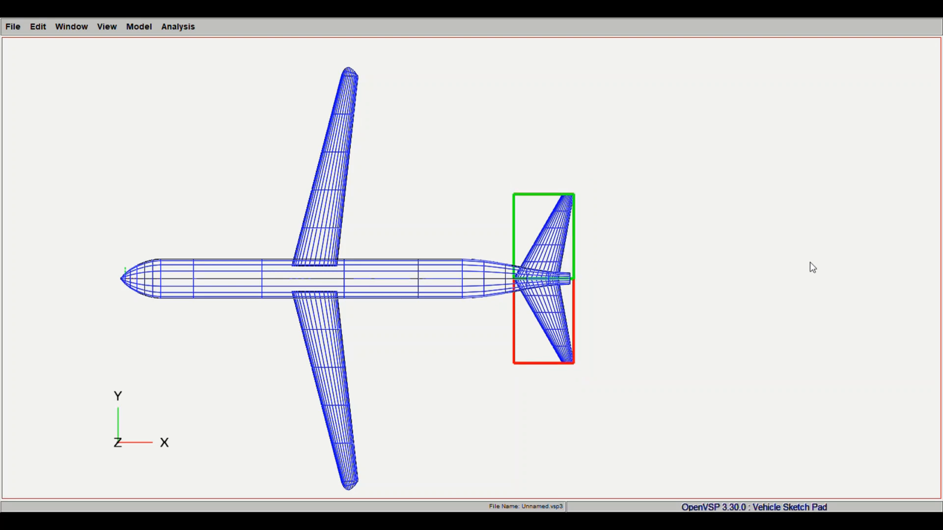
drag(802, 311, 790, 322)
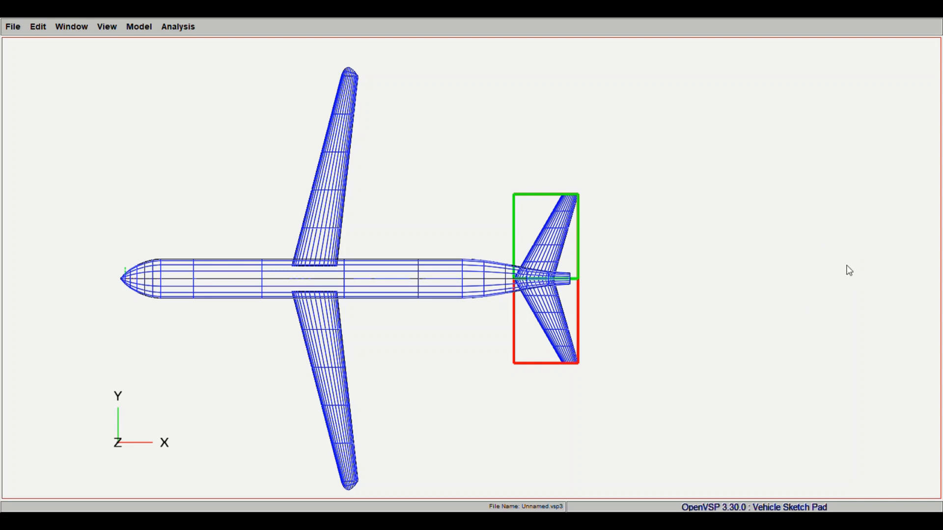
key(Return)
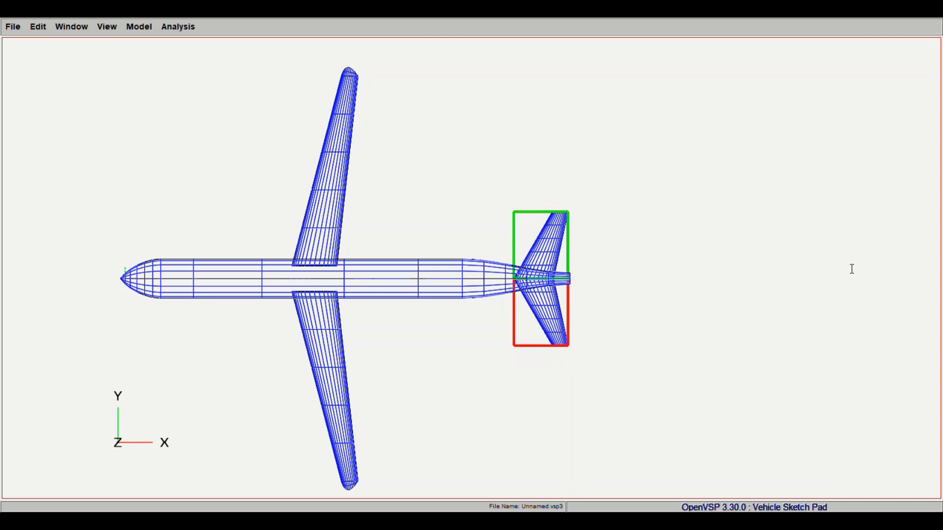
key(Return)
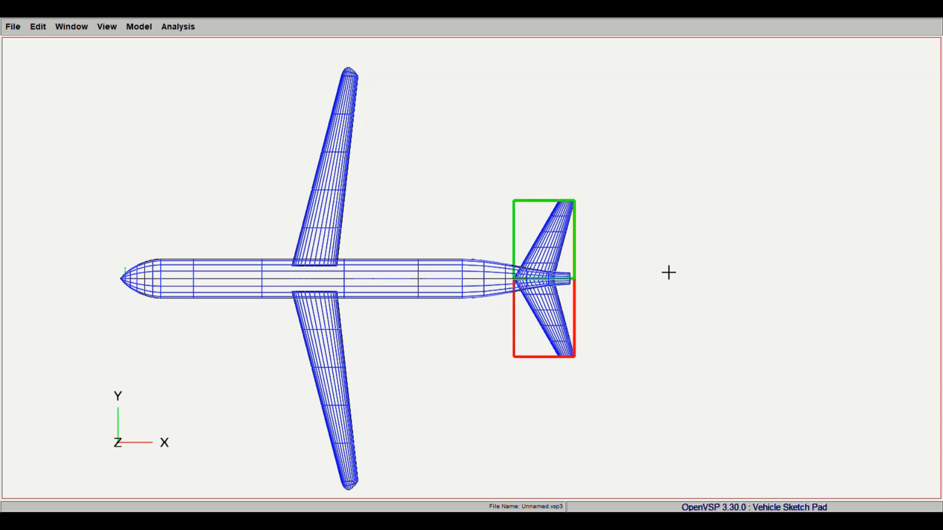
drag(668, 272, 668, 281)
key(Return)
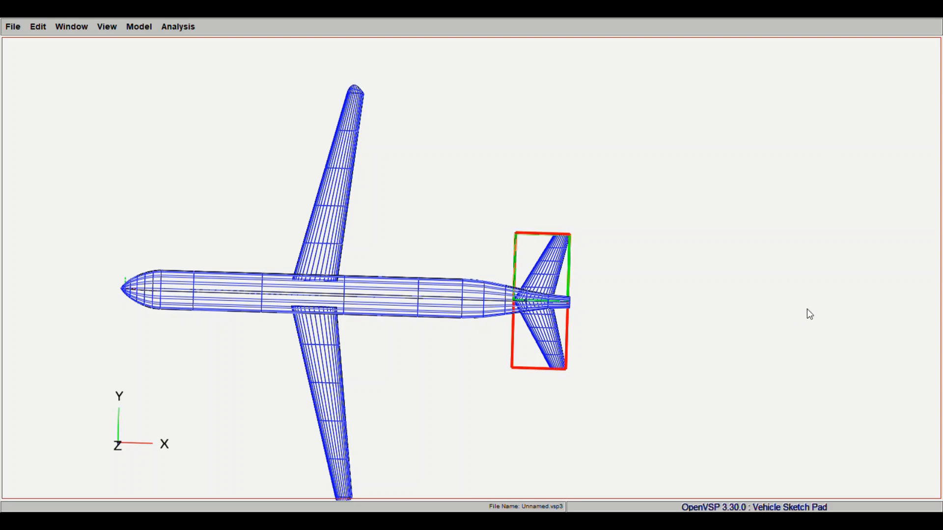
- Raise the rear wing along Z so it sits inside the fuselage's tail cone in the side view
drag(572, 364, 591, 282)
scroll(592, 282, up, 5)
right_drag(591, 282, 470, 334)
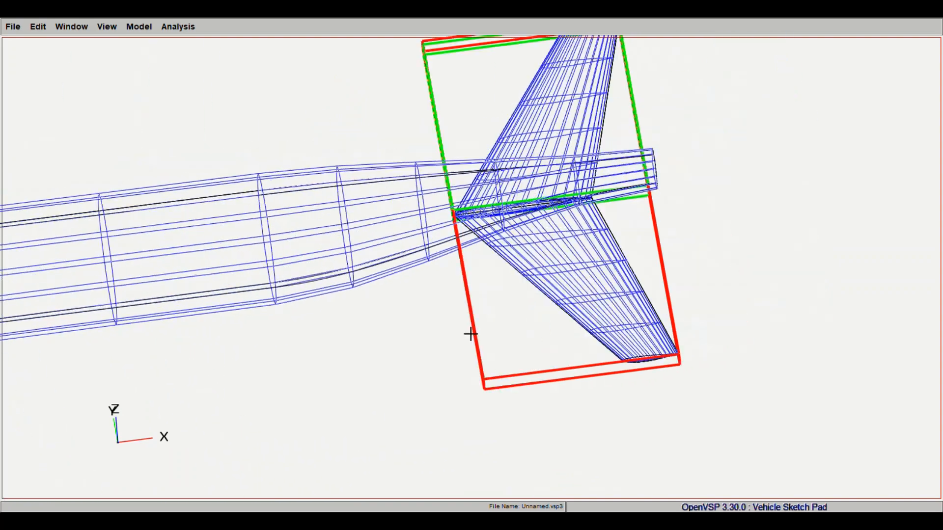
scroll(639, 361, up, 10)
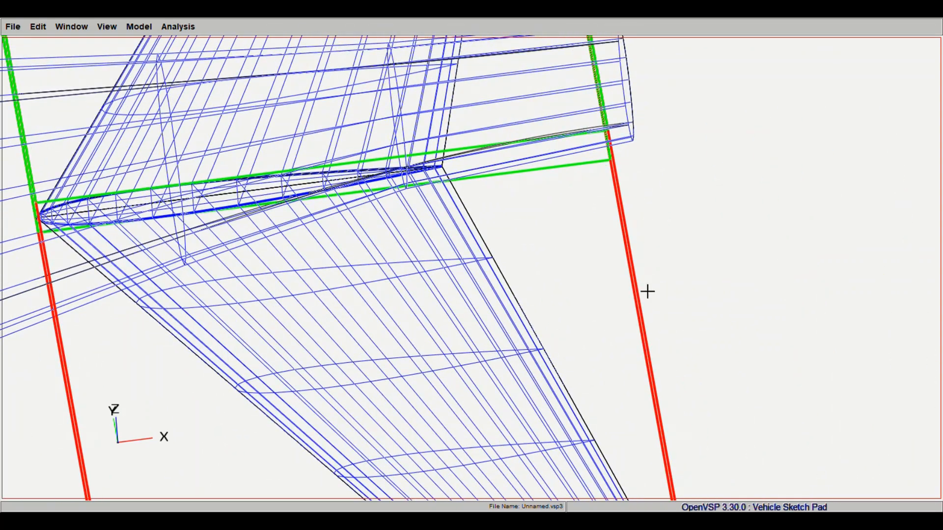
scroll(634, 253, down, 10)
drag(473, 349, 474, 185)
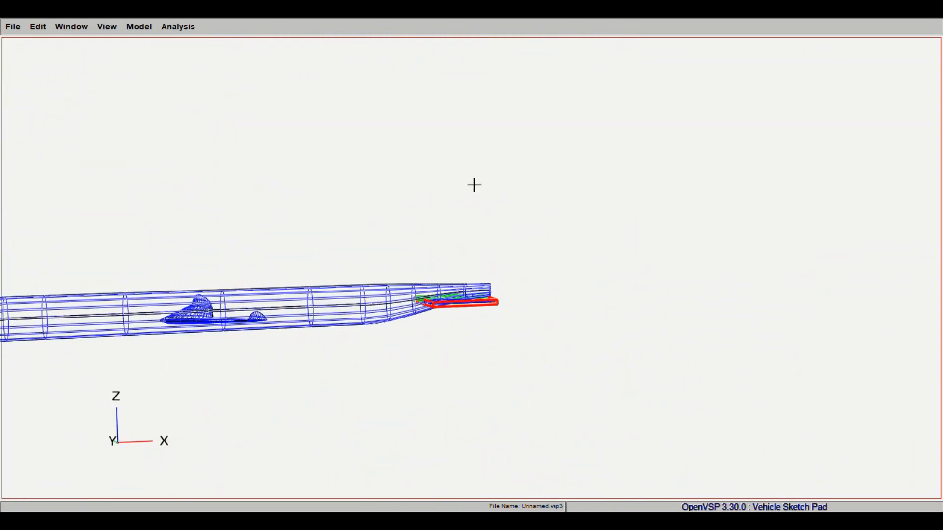
click(115, 27)
click(113, 58)
key(c)
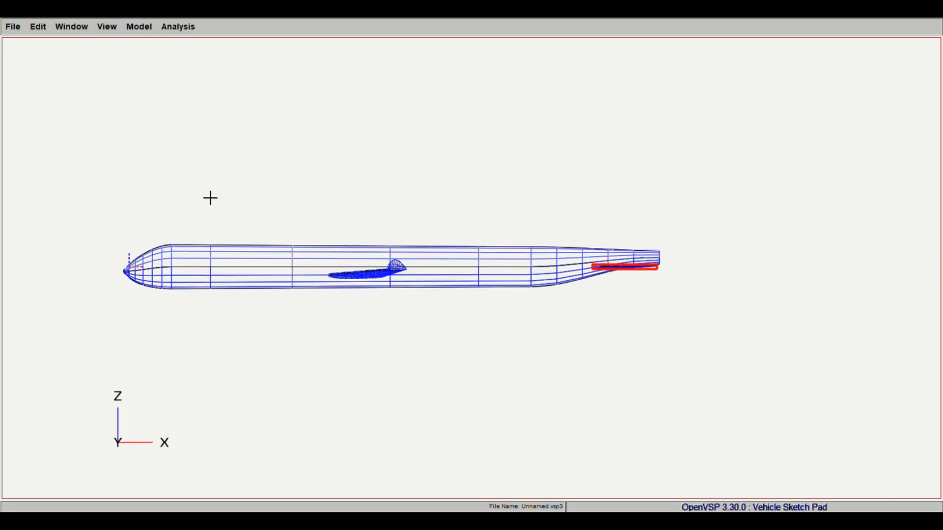
drag(793, 184, 795, 187)
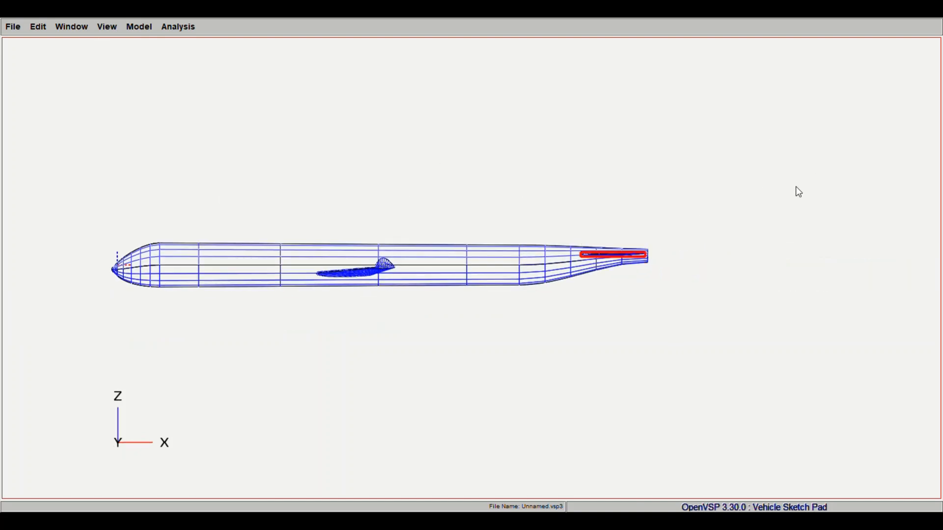
- Examine the raised horizontal tail against the rear fuselage up close, from the side and in an isometric view
drag(648, 211, 679, 326)
scroll(626, 317, up, 10)
middle_drag(657, 347, 471, 261)
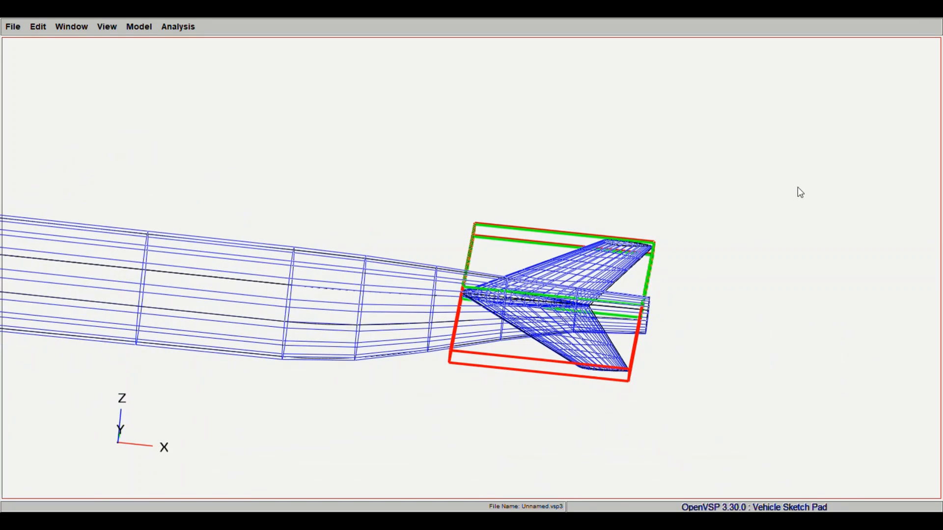
click(797, 188)
drag(589, 245, 491, 230)
middle_drag(361, 270, 674, 275)
right_drag(674, 275, 728, 235)
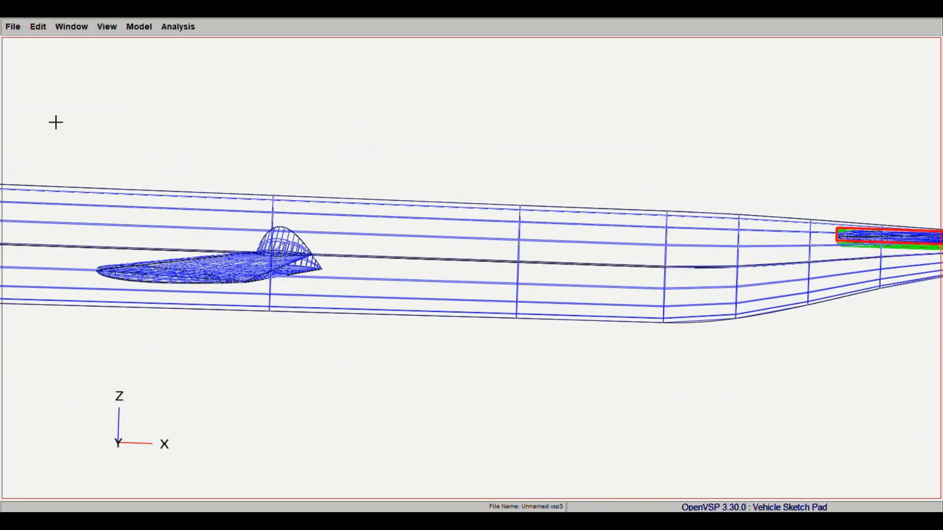
drag(54, 122, 88, 162)
click(109, 25)
click(119, 84)
scroll(431, 286, down, 8)
scroll(455, 284, up, 8)
right_drag(614, 227, 471, 271)
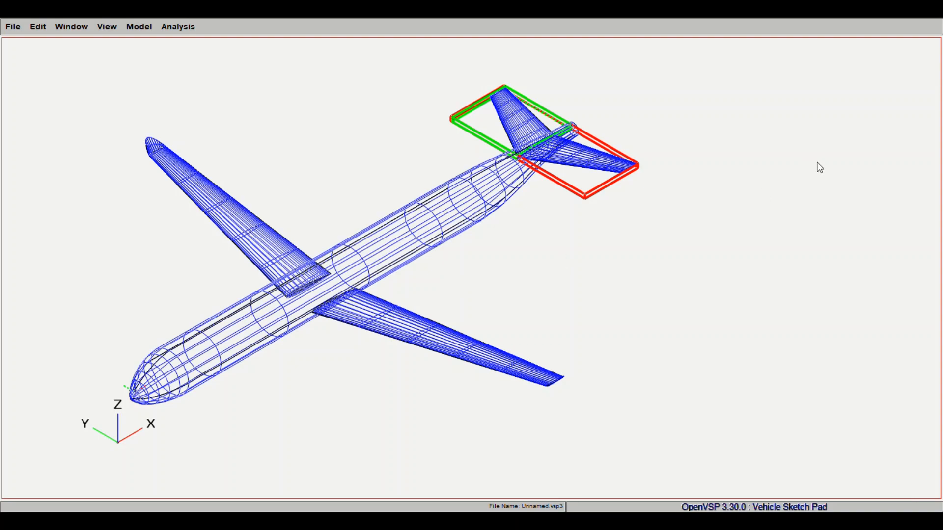
- Move the horizontal tail slightly further aft along X and check it in the isometric view
drag(736, 160, 814, 217)
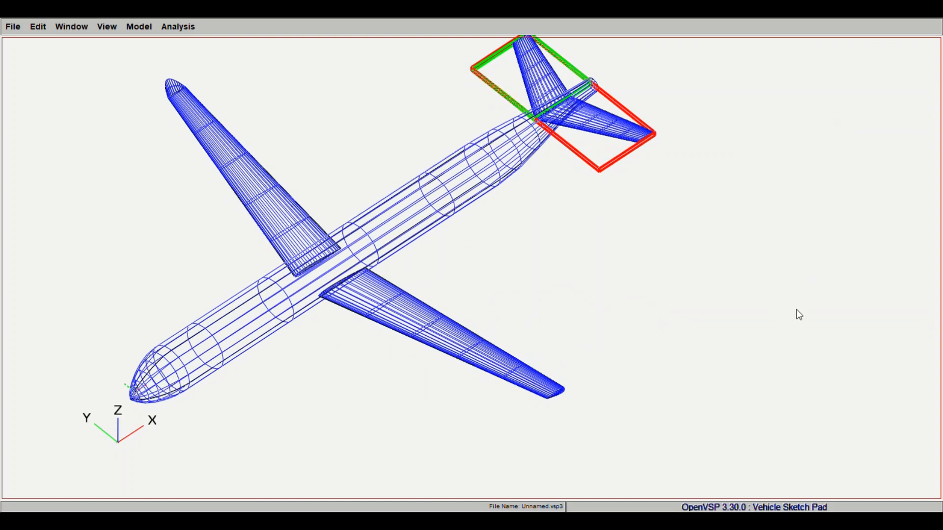
drag(796, 314, 680, 150)
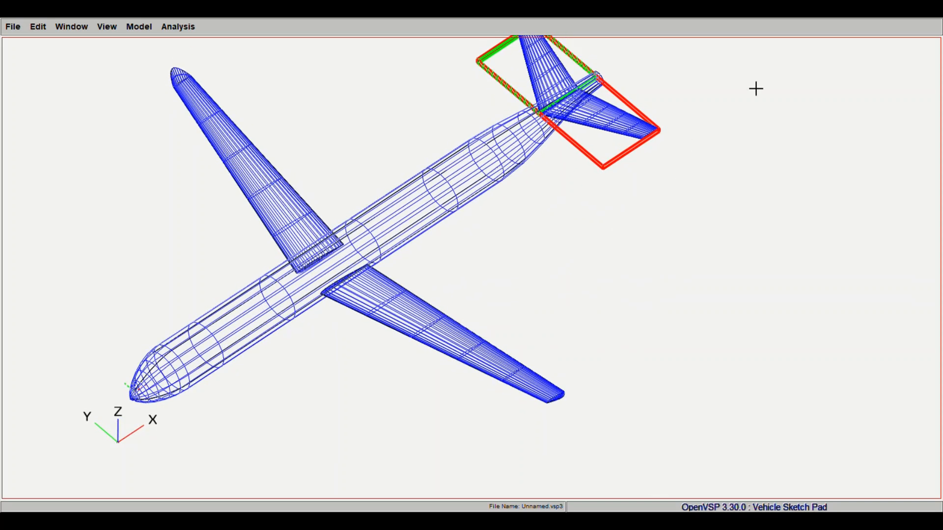
drag(779, 162, 781, 163)
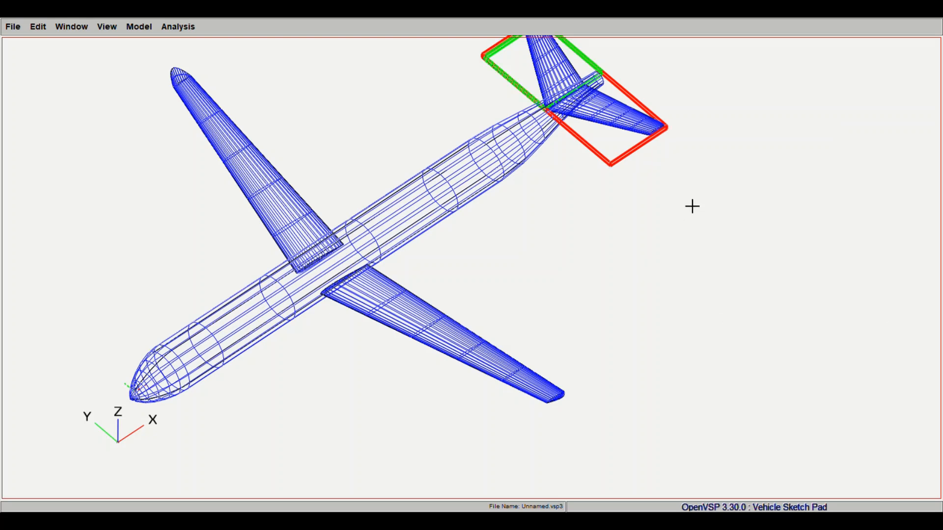
right_drag(315, 54, 332, 98)
click(109, 28)
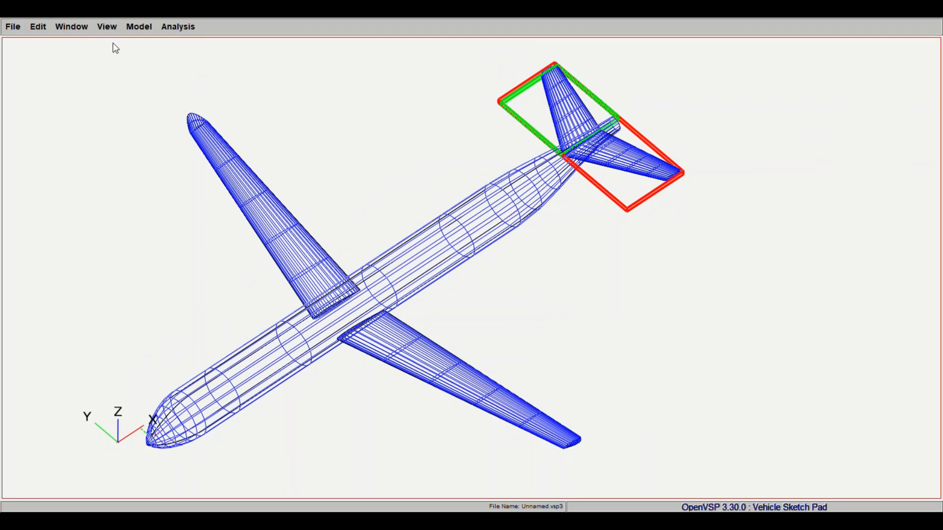
click(112, 66)
right_drag(669, 106, 430, 236)
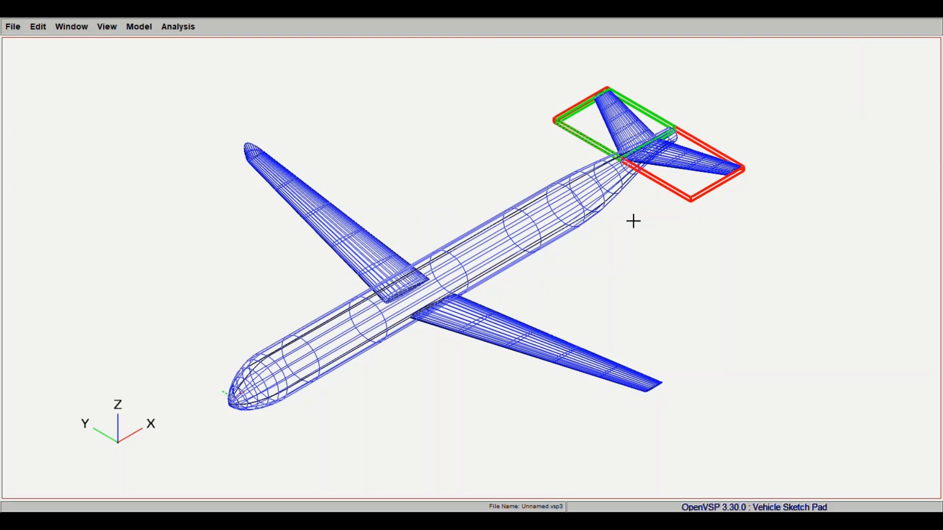
- Select the main wing and shift it aft along X on the fuselage
click(847, 178)
drag(796, 163, 807, 164)
drag(544, 227, 531, 268)
right_drag(531, 268, 486, 318)
drag(580, 233, 556, 260)
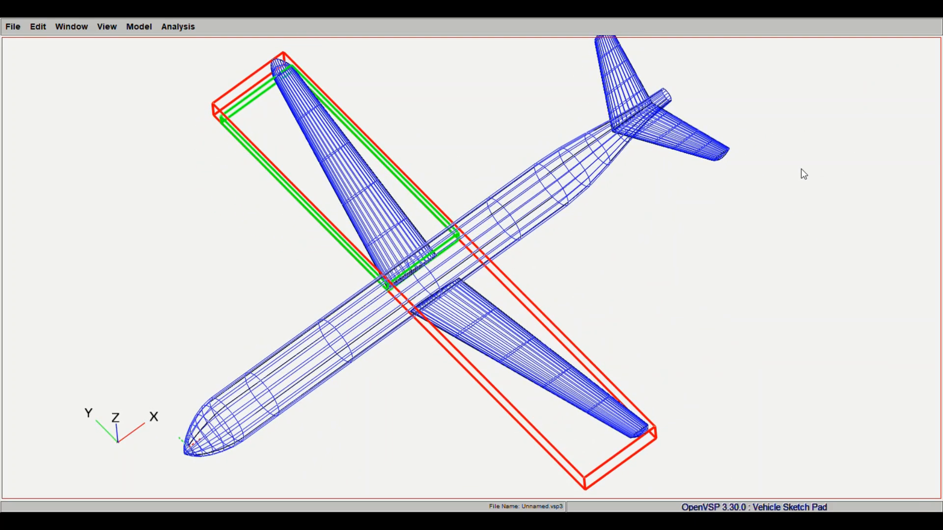
drag(800, 169, 806, 161)
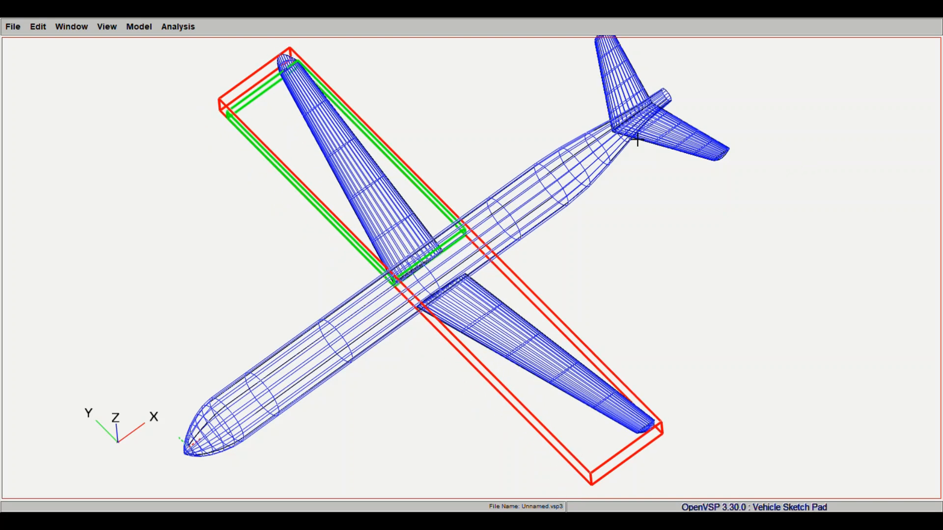
- Select the fuselage and examine its shape together with the main wing and horizontal tail
click(879, 111)
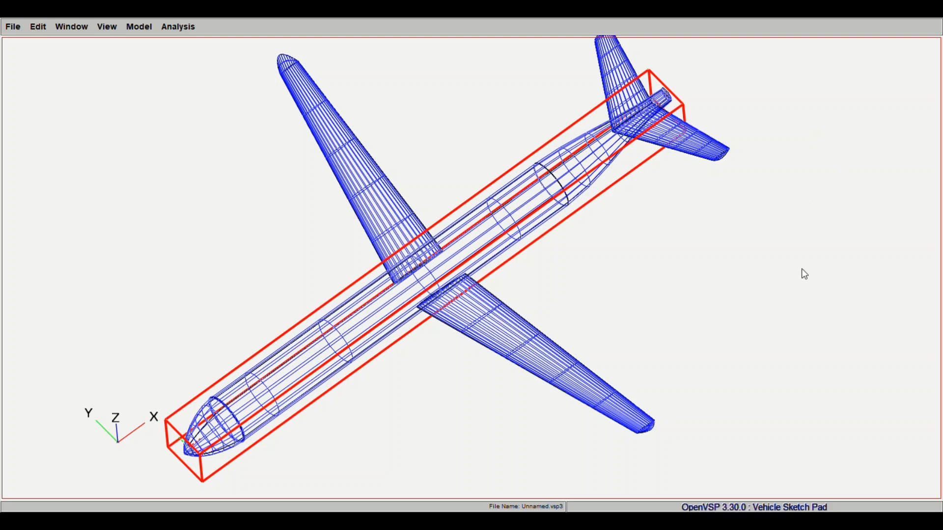
drag(668, 240, 717, 253)
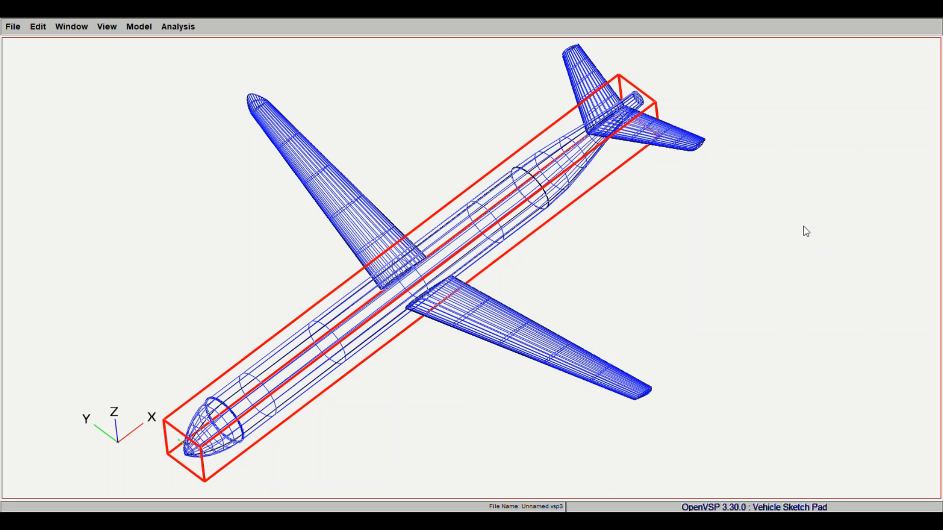
click(782, 223)
drag(782, 223, 776, 226)
drag(690, 183, 690, 199)
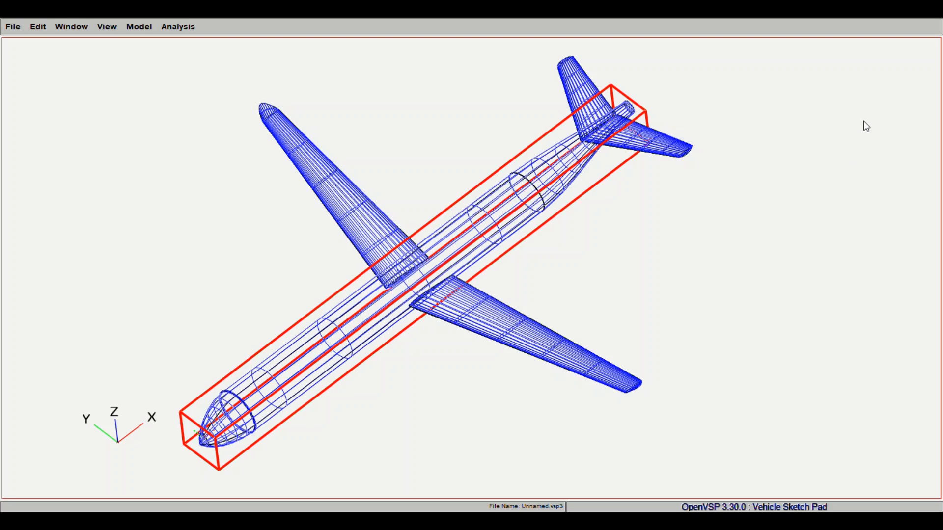
- Add a third wing component at the fuselage nose and turn off its symmetry to remove the mirrored half
click(924, 122)
right_drag(649, 253, 655, 229)
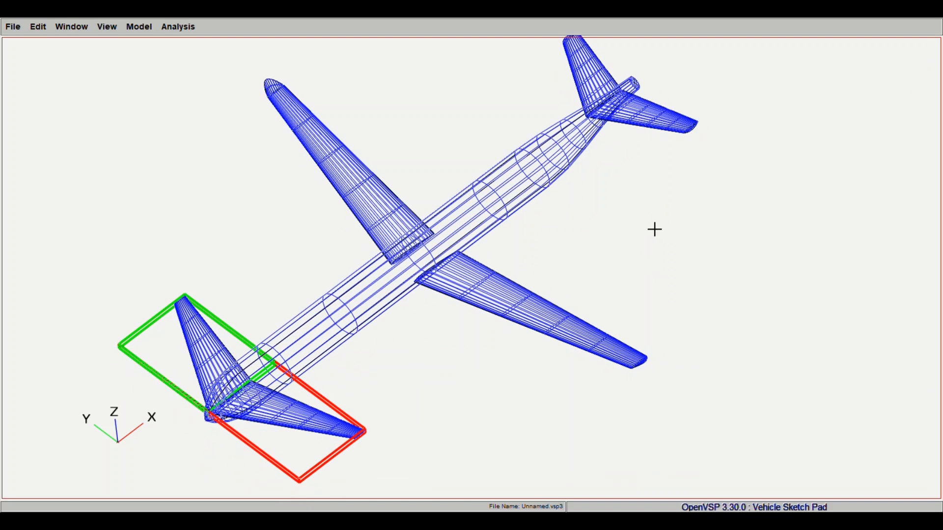
click(806, 278)
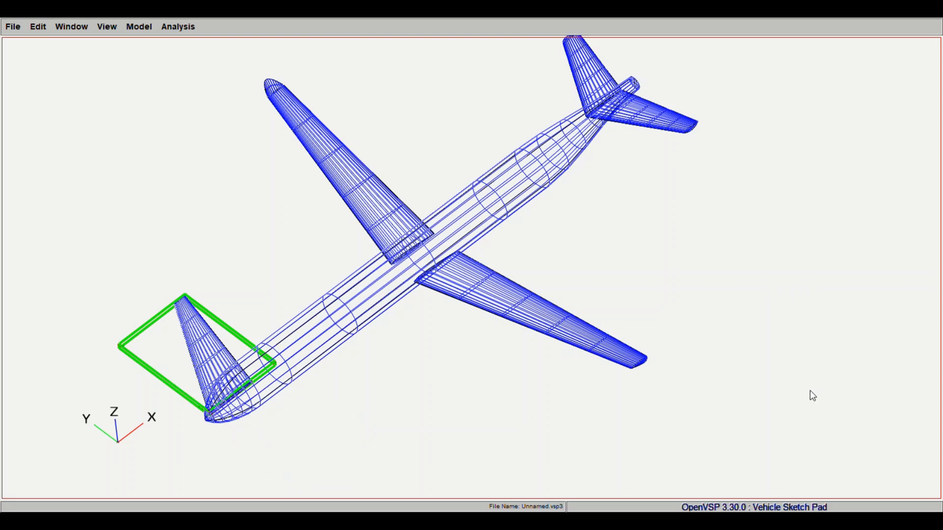
click(810, 297)
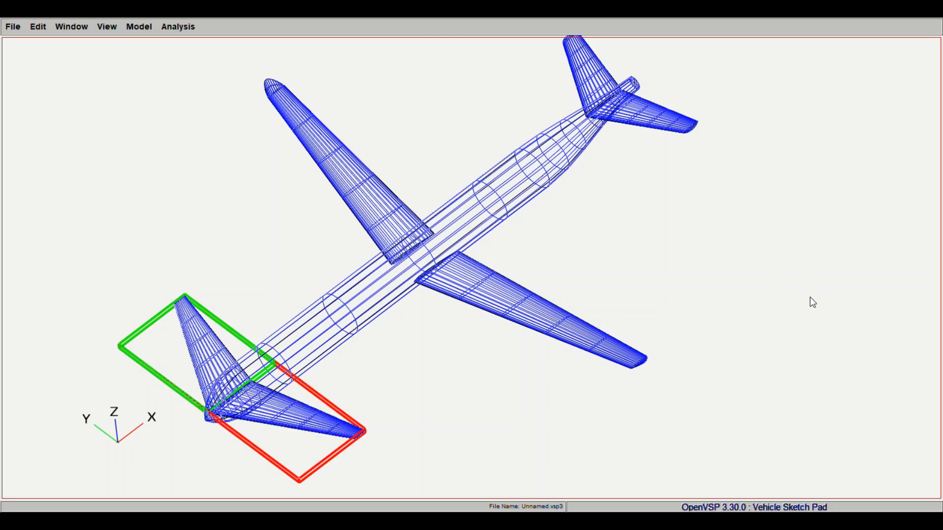
click(845, 295)
click(878, 297)
click(785, 298)
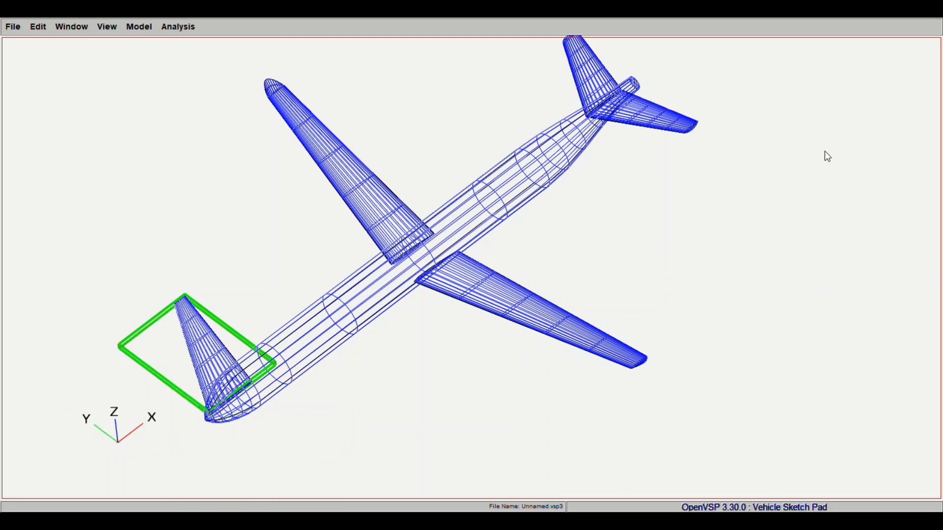
- Rotate the new wing about X until it stands vertical, keeping only its upper half without symmetry
click(841, 455)
right_drag(496, 375, 471, 342)
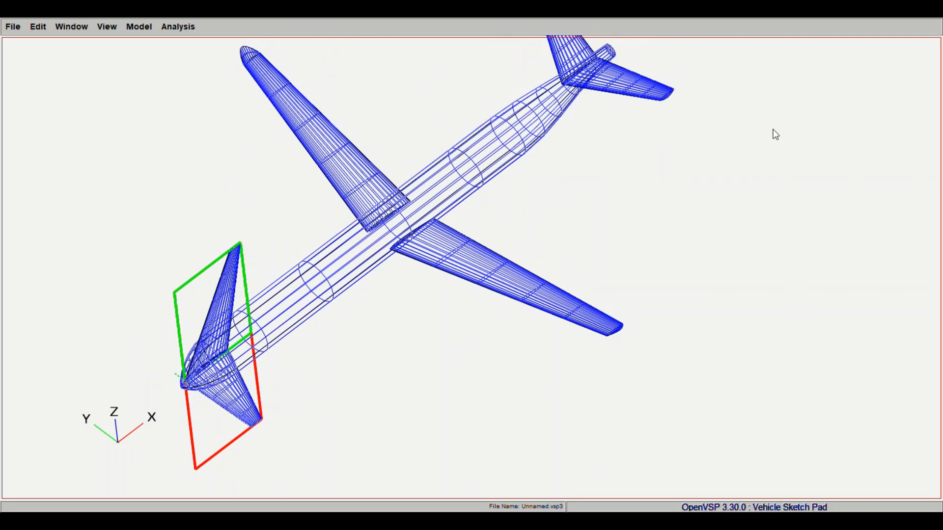
click(786, 295)
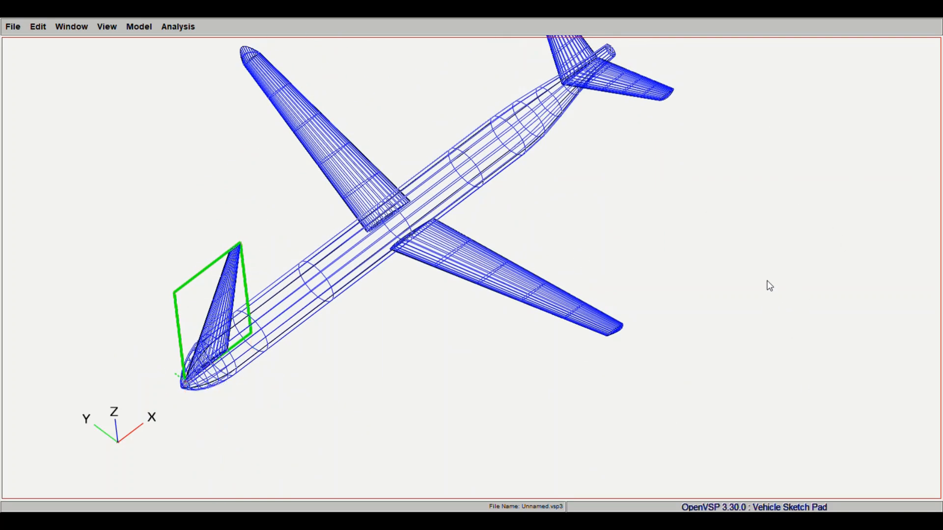
- Move the vertical fin aft along X from the nose to the rear fuselage above the horizontal tail
drag(795, 161, 830, 168)
click(843, 166)
click(829, 166)
click(813, 168)
drag(644, 175, 664, 249)
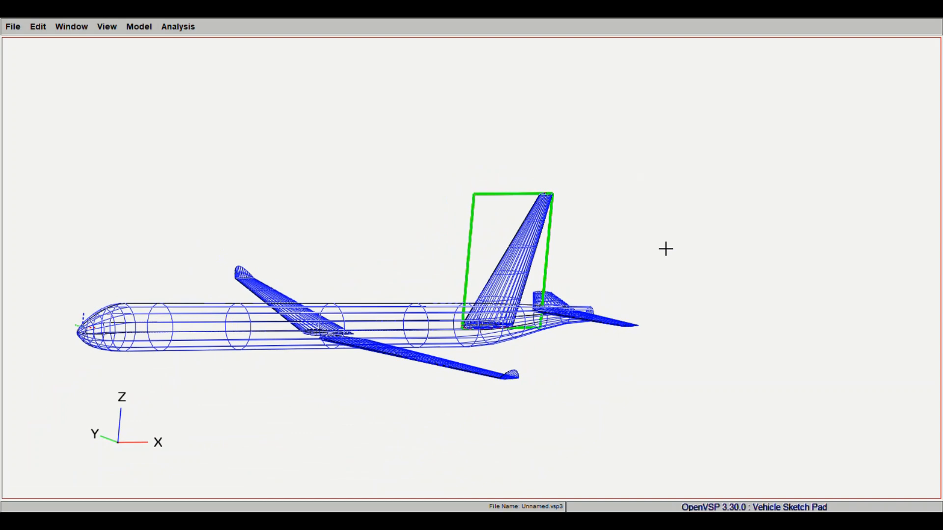
click(832, 168)
click(801, 162)
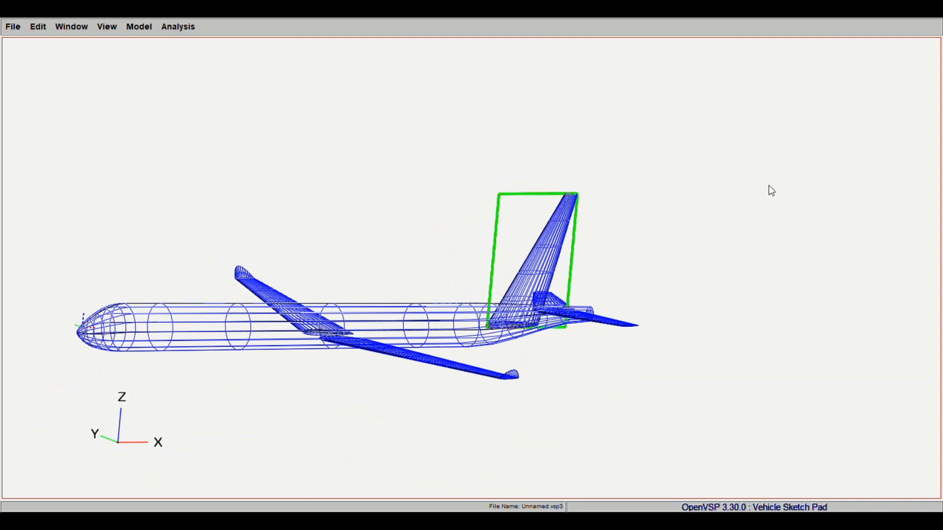
- Reduce the vertical fin's span, viewing the aircraft nearly from the side
drag(794, 188, 759, 222)
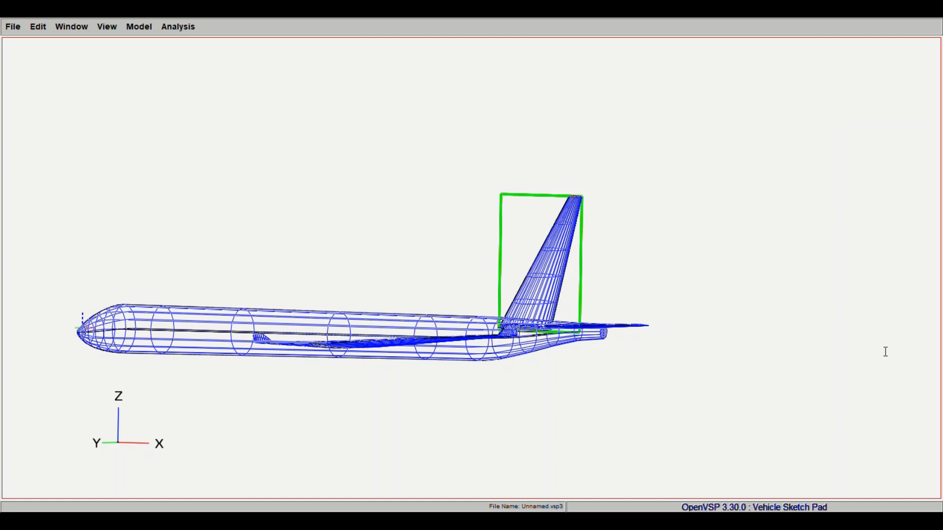
click(786, 151)
click(785, 151)
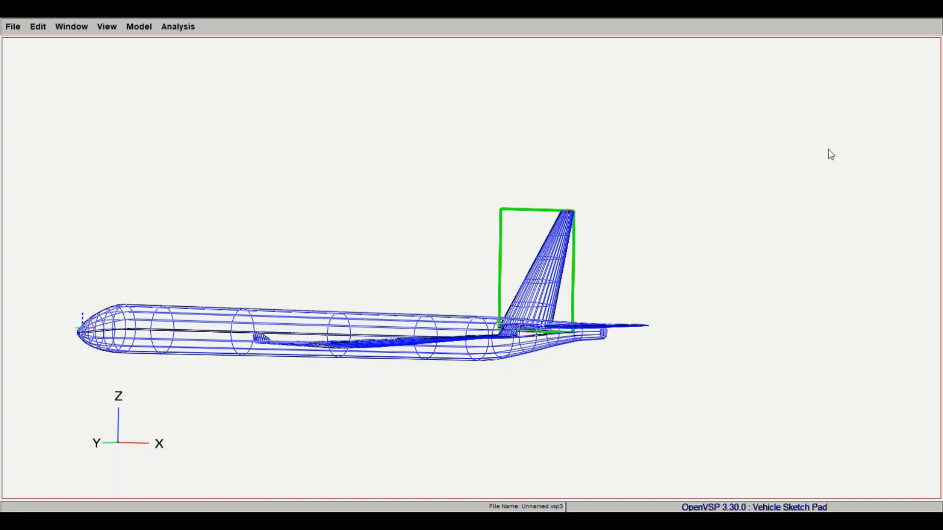
- Reduce the vertical fin's span further and move the fin aft along X toward the fuselage's tail end
drag(831, 155, 351, 372)
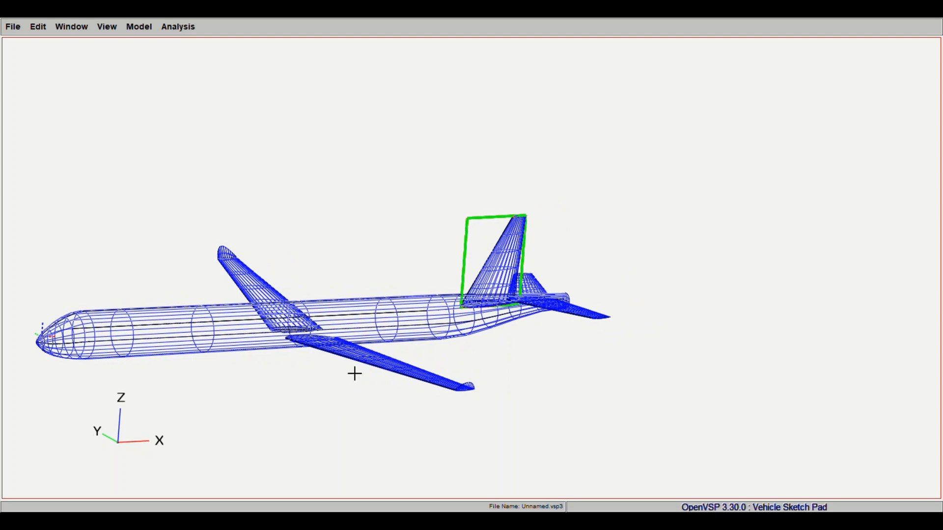
drag(749, 178, 543, 292)
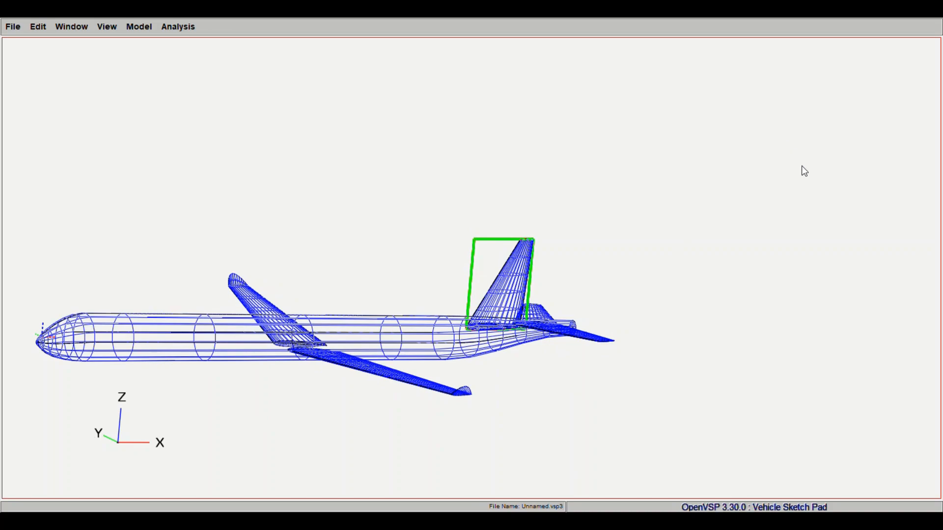
drag(801, 171, 596, 326)
scroll(595, 325, up, 5)
middle_drag(596, 326, 414, 225)
drag(785, 319, 752, 324)
middle_drag(751, 324, 646, 265)
drag(810, 163, 800, 188)
drag(708, 237, 470, 301)
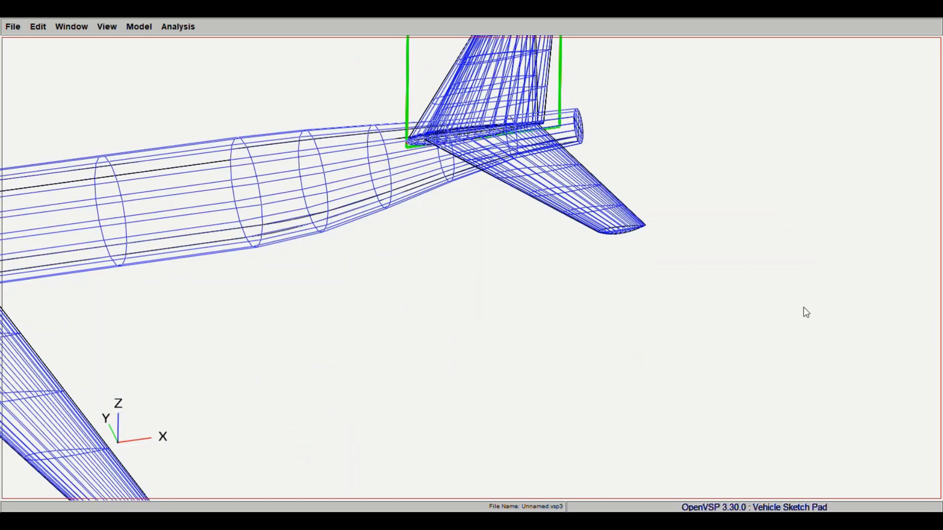
- Increase the vertical fin's tip chord and shift the fin aft until its root leading edge lines up with the horizontal tail's
drag(803, 308, 720, 314)
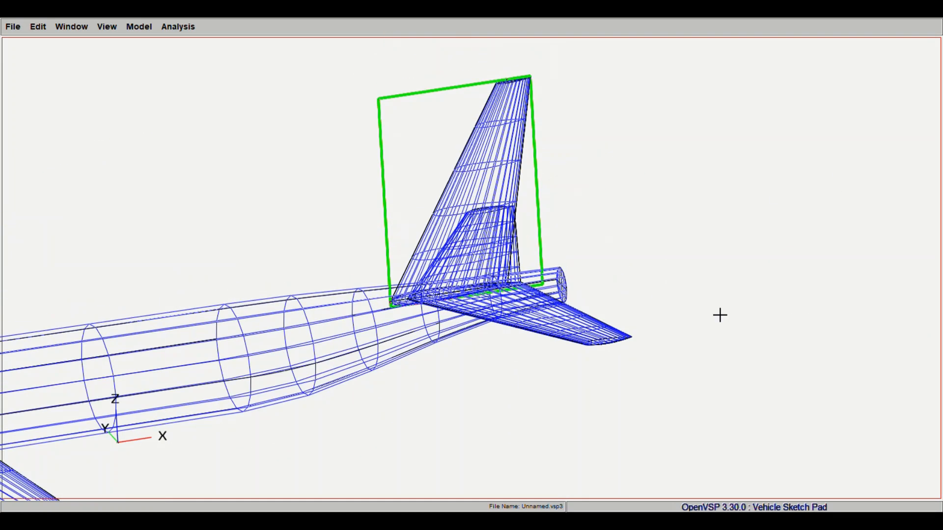
drag(793, 326, 796, 326)
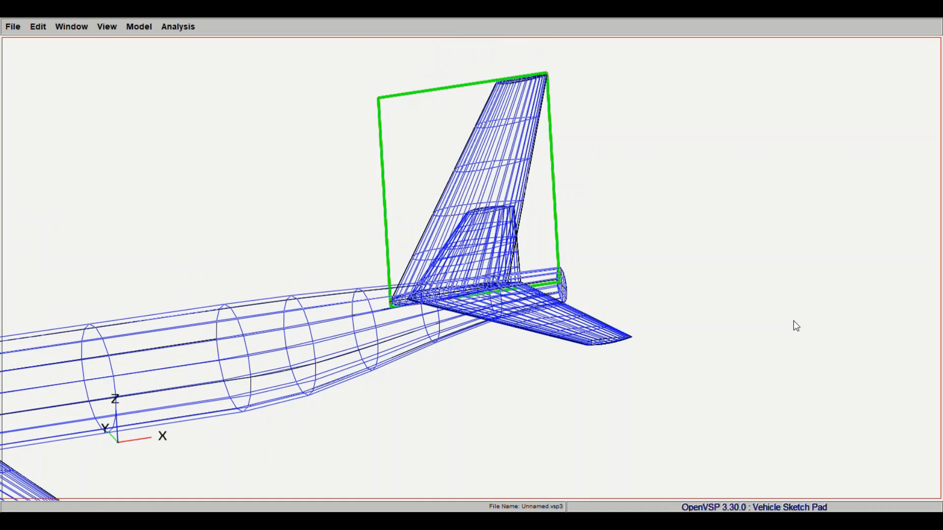
drag(772, 131, 733, 227)
drag(806, 162, 806, 168)
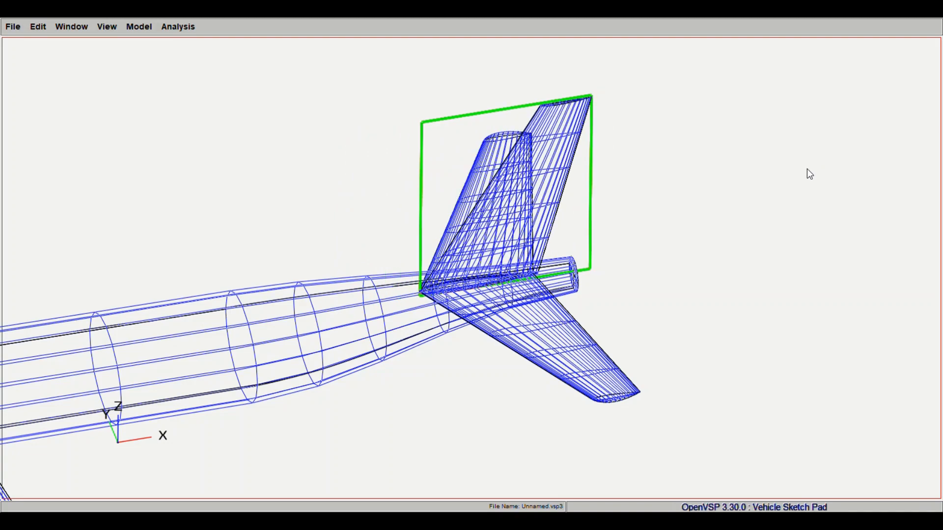
drag(491, 363, 485, 296)
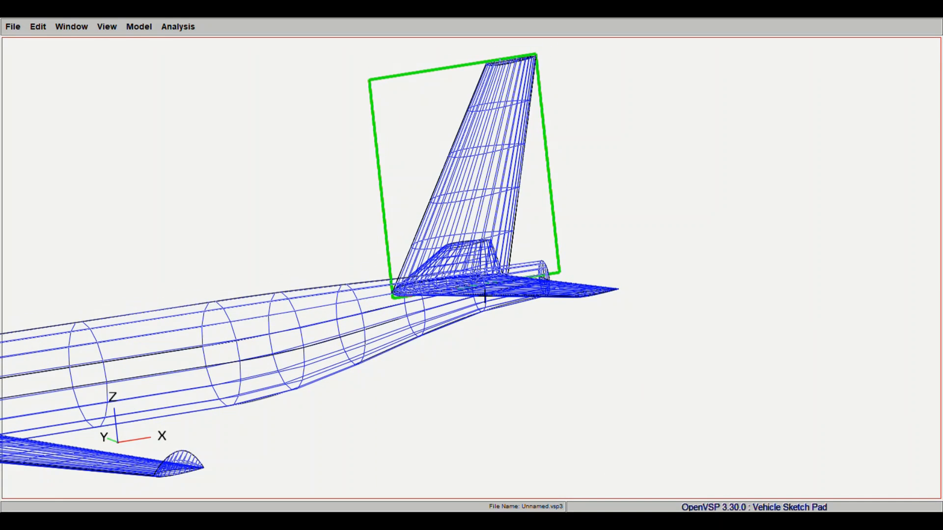
right_drag(501, 290, 590, 251)
- In the side view, lengthen the vertical fin's root chord and increase its sweep
click(107, 27)
click(119, 73)
right_drag(737, 264, 440, 264)
scroll(439, 265, down, 2)
scroll(439, 264, down, 3)
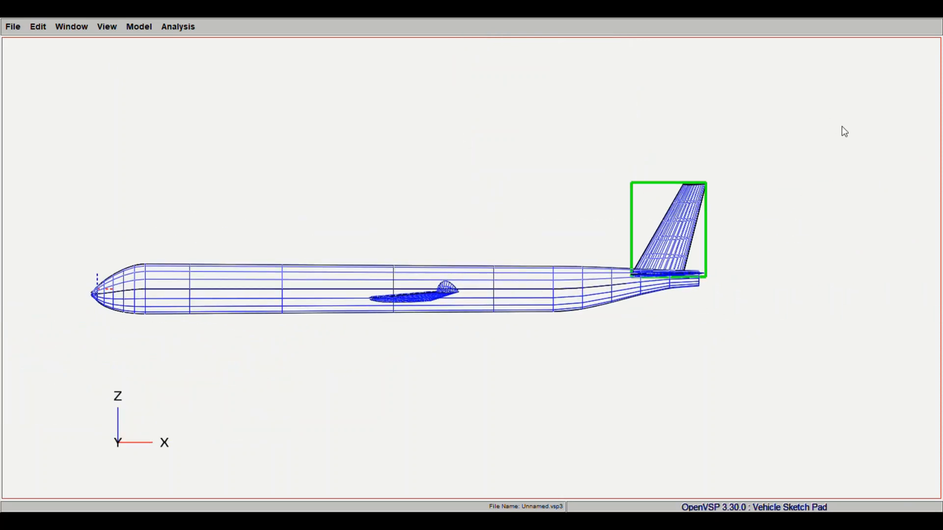
drag(791, 320, 800, 310)
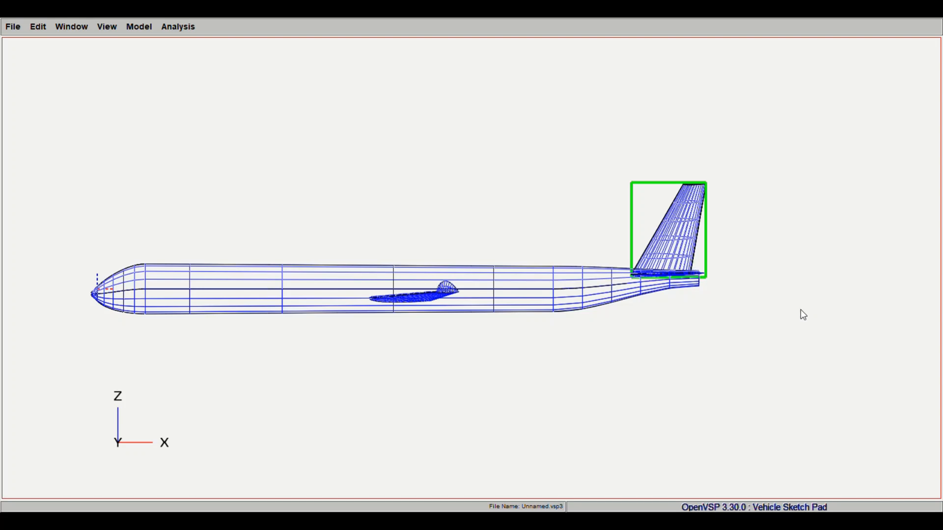
drag(821, 394, 842, 374)
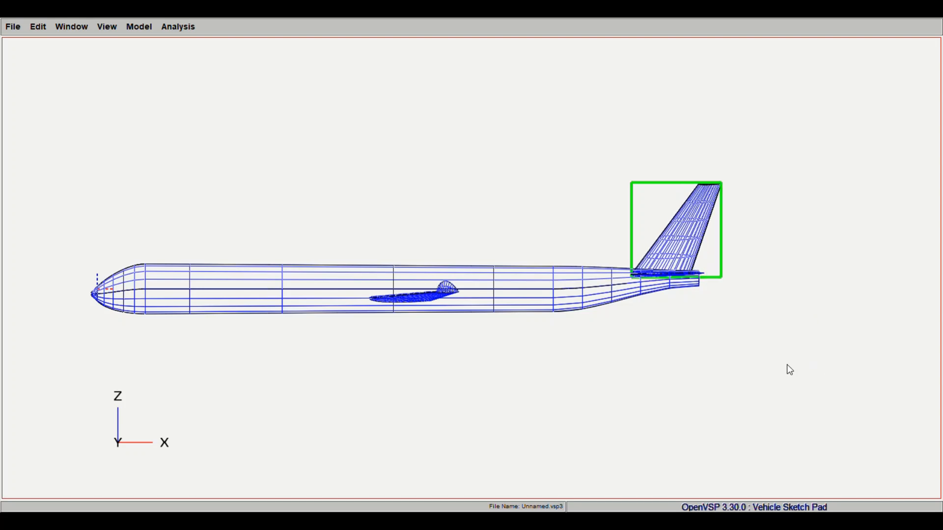
- Examine the swept fin's proportions and fit on the rear fuselage from perspective and side views
middle_drag(655, 282, 573, 284)
scroll(574, 284, up, 4)
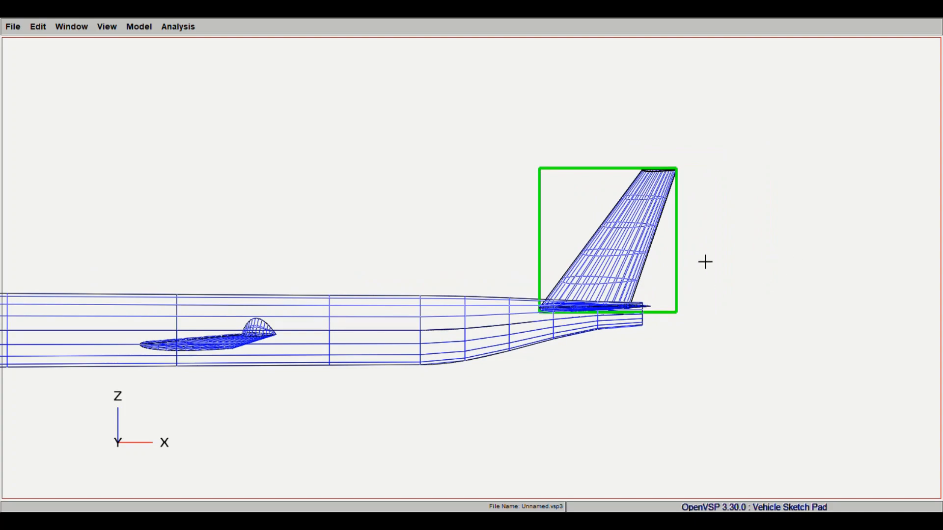
mouse_move(802, 168)
mouse_down()
mouse_move(795, 221)
mouse_move(806, 171)
mouse_up()
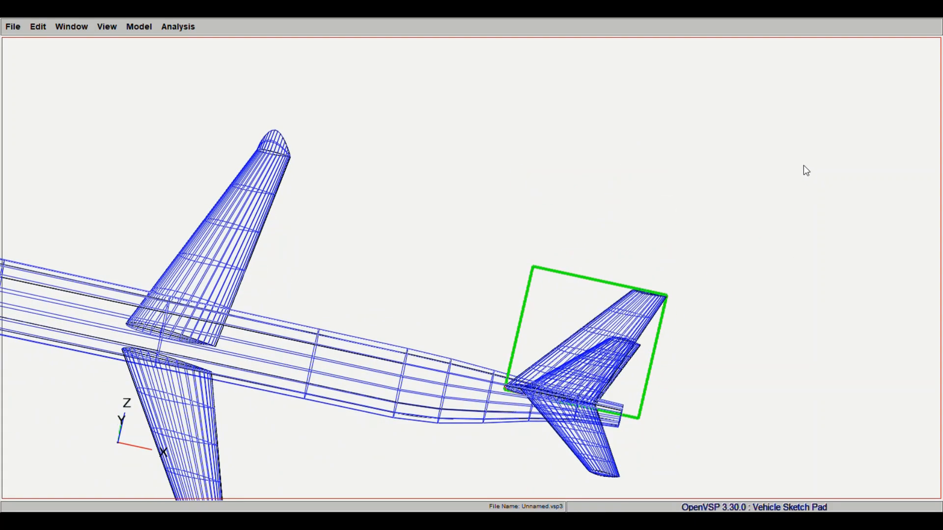
drag(653, 341, 610, 250)
scroll(616, 275, down, 4)
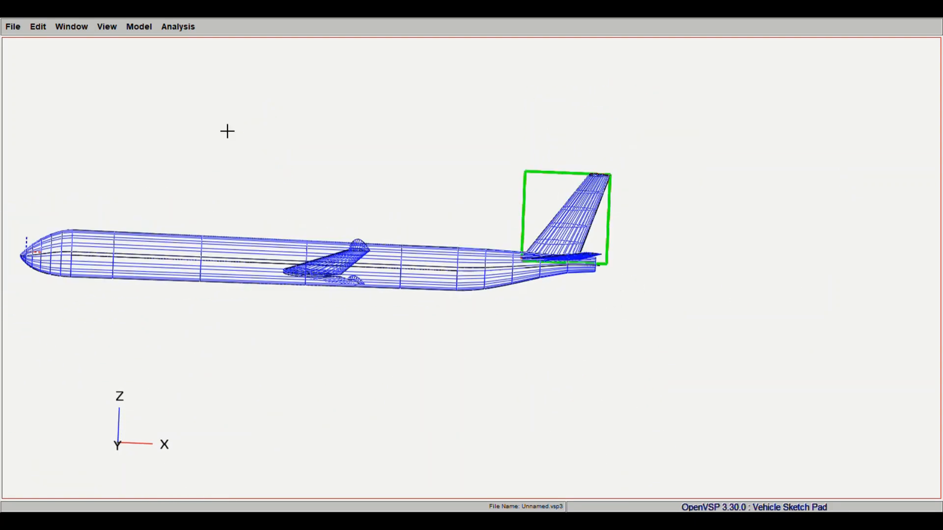
drag(112, 82, 460, 362)
scroll(514, 381, down, 4)
scroll(460, 362, up, 7)
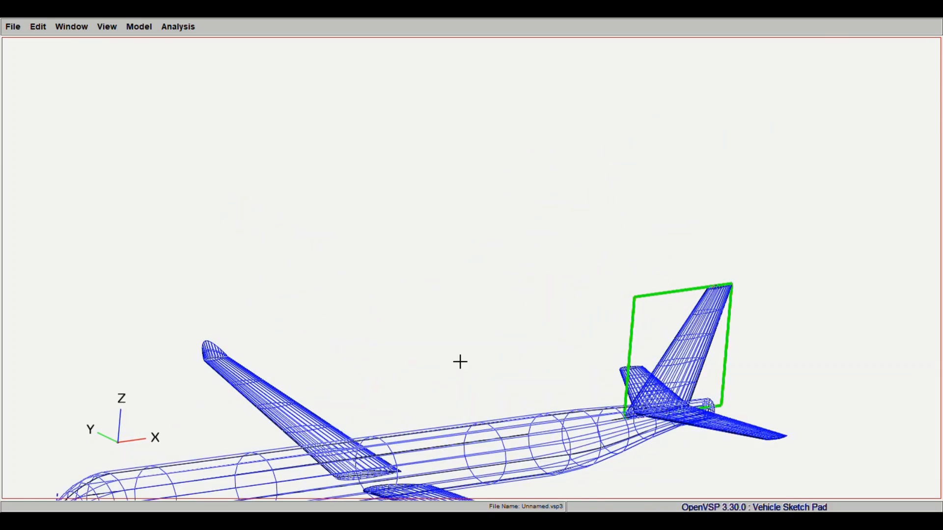
right_drag(460, 362, 434, 179)
drag(606, 338, 620, 318)
right_drag(620, 318, 547, 234)
click(107, 30)
click(125, 75)
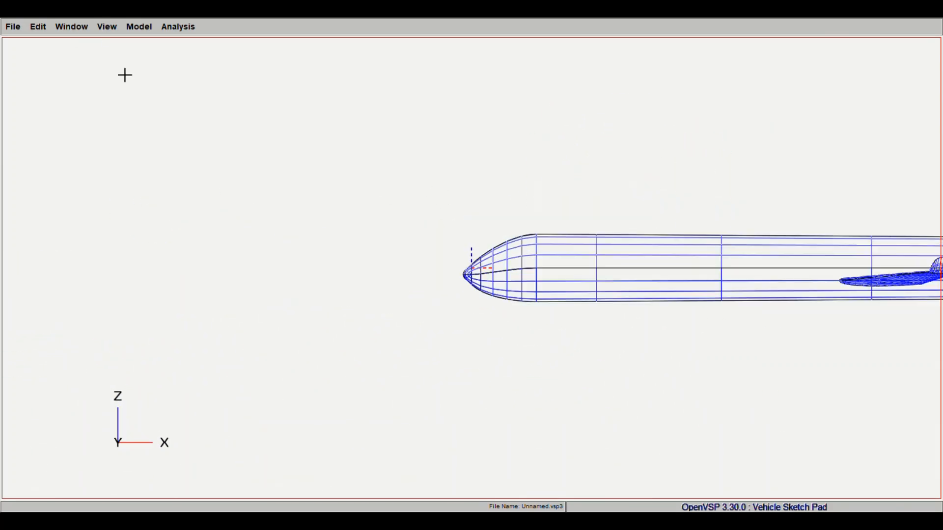
right_drag(789, 238, 381, 242)
scroll(381, 242, down, 8)
right_drag(540, 275, 432, 259)
scroll(482, 255, up, 7)
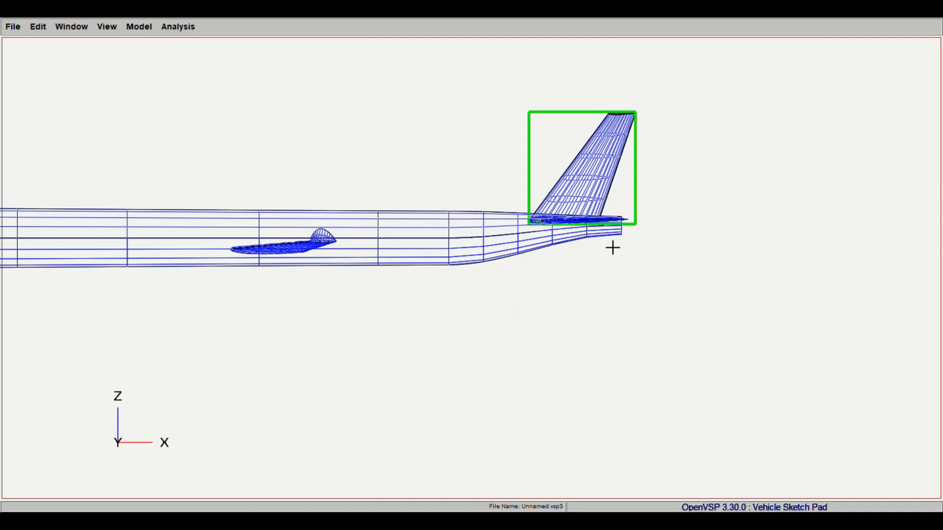
scroll(483, 216, down, 3)
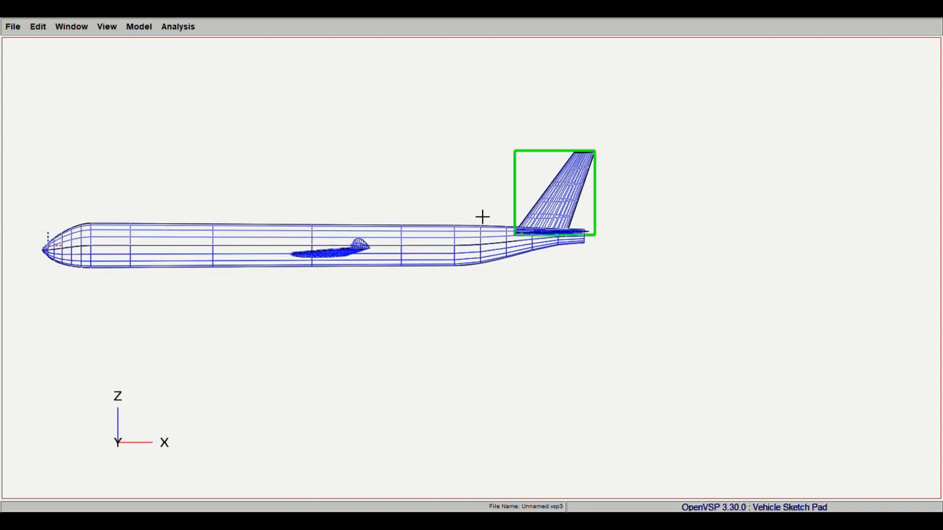
- Select the fuselage and return the selection to the vertical fin
click(826, 169)
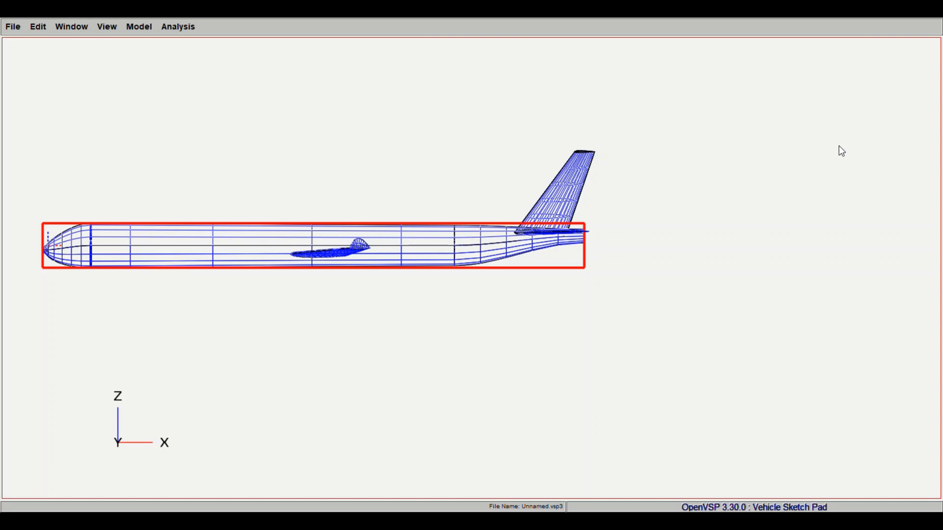
click(854, 199)
click(853, 186)
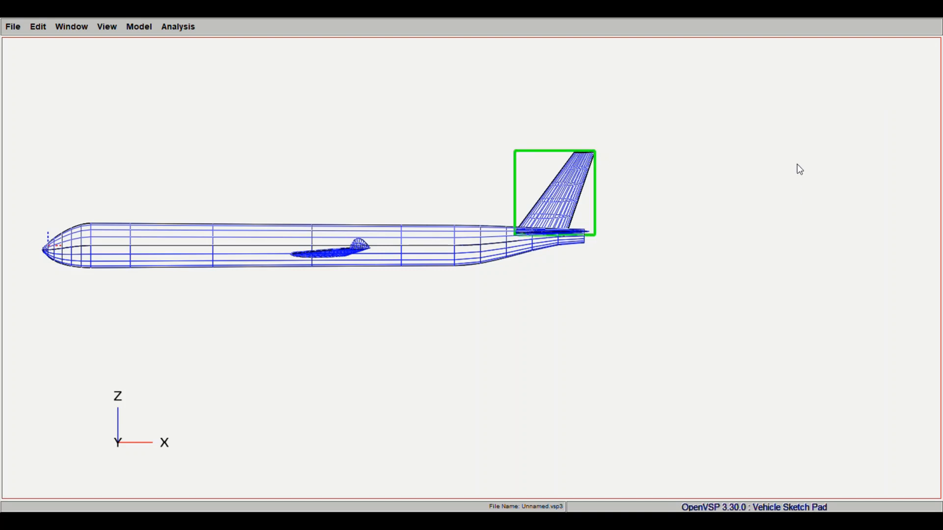
drag(797, 164, 792, 186)
- Examine the whole aircraft in isometric, perspective and front views, checking how the wing, tail and fin are placed
drag(608, 171, 672, 246)
click(107, 33)
click(136, 91)
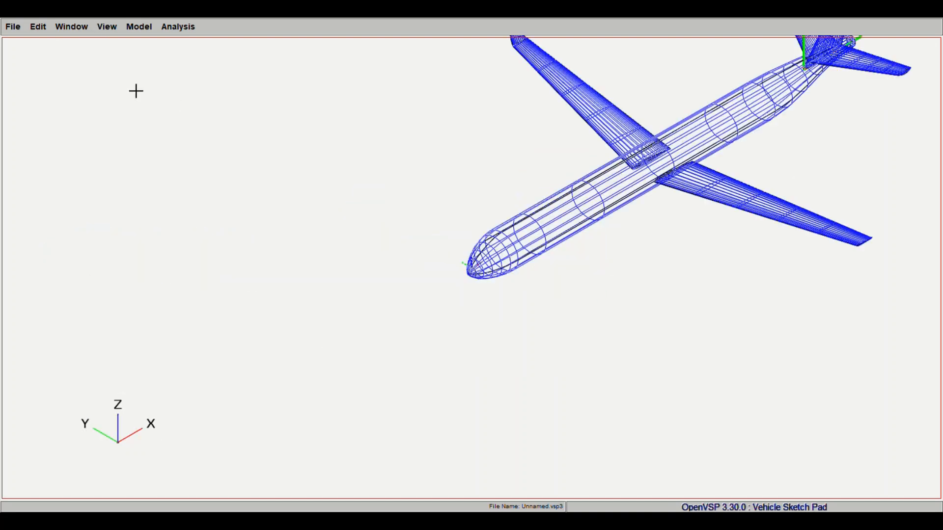
right_drag(545, 158, 282, 279)
scroll(406, 261, down, 1)
scroll(406, 262, up, 5)
right_drag(524, 229, 460, 226)
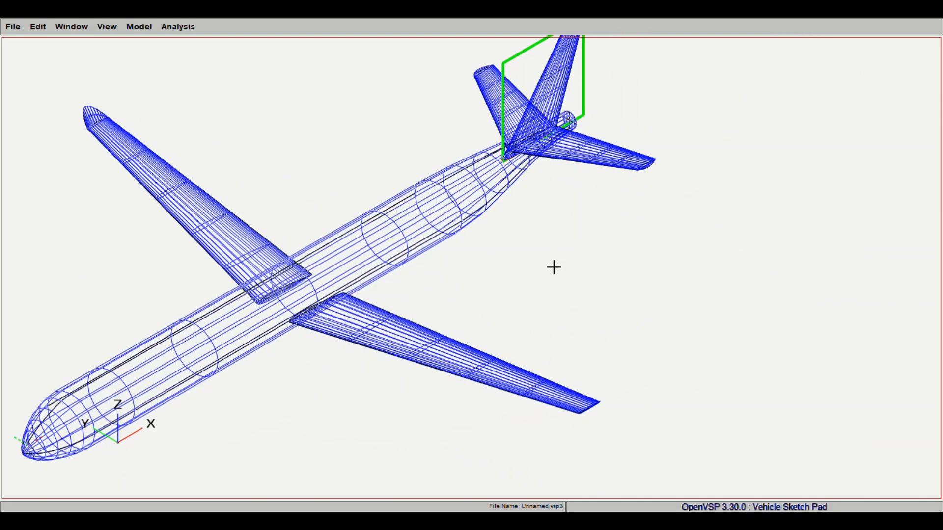
drag(324, 177, 389, 322)
right_drag(261, 200, 489, 194)
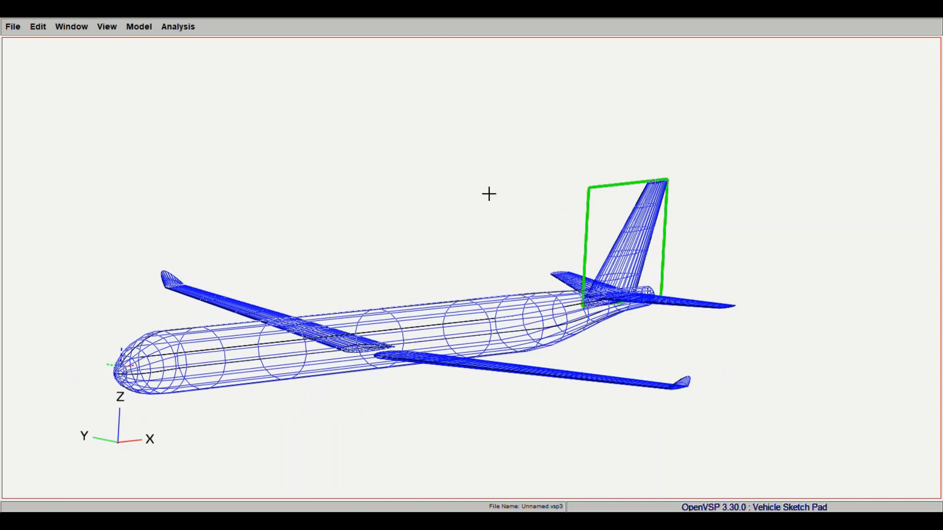
drag(845, 113, 730, 231)
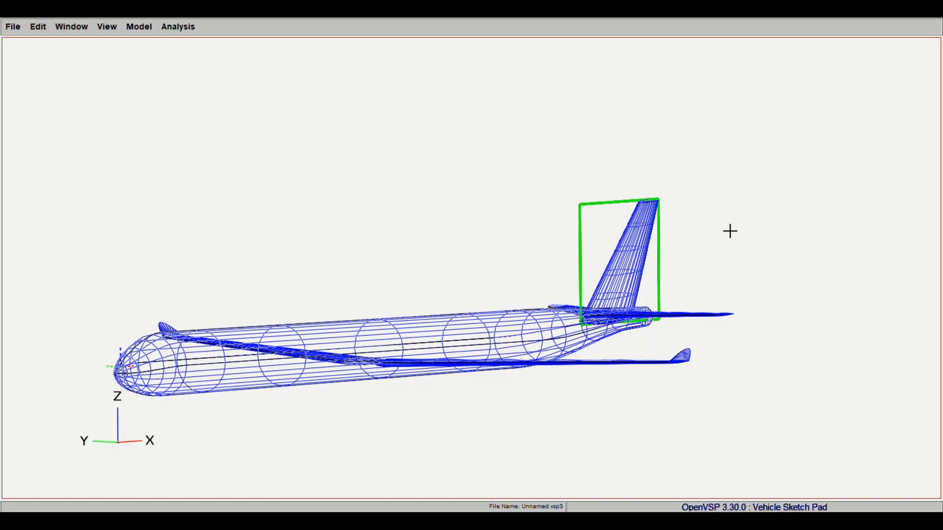
drag(730, 232, 638, 229)
drag(546, 245, 490, 362)
click(113, 58)
right_drag(645, 275, 583, 270)
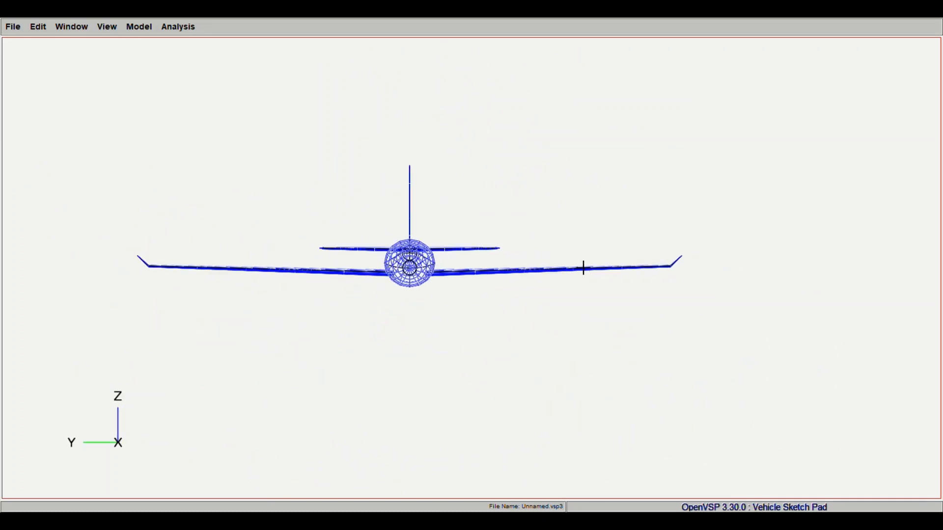
drag(604, 187, 731, 189)
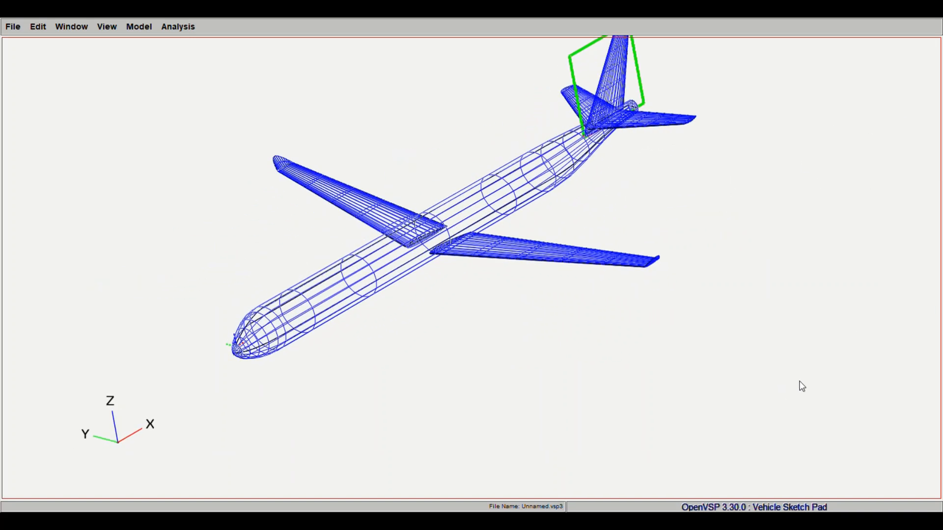
- Lower the vertical fin slightly so its root sinks into the rear fuselage, checking the tail up close from behind
drag(585, 152, 483, 255)
scroll(547, 345, down, 5)
scroll(484, 419, down, 2)
right_drag(516, 347, 469, 263)
scroll(484, 419, up, 4)
scroll(494, 401, up, 10)
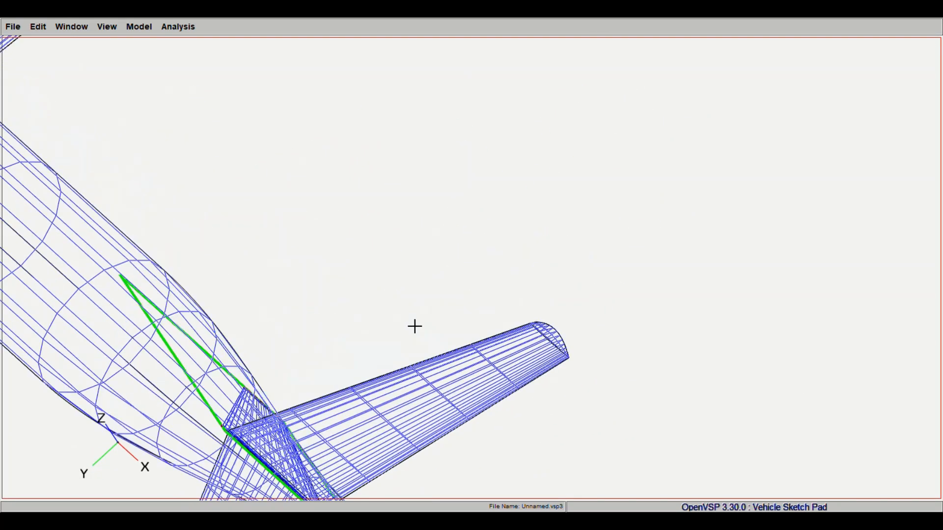
right_drag(414, 326, 575, 98)
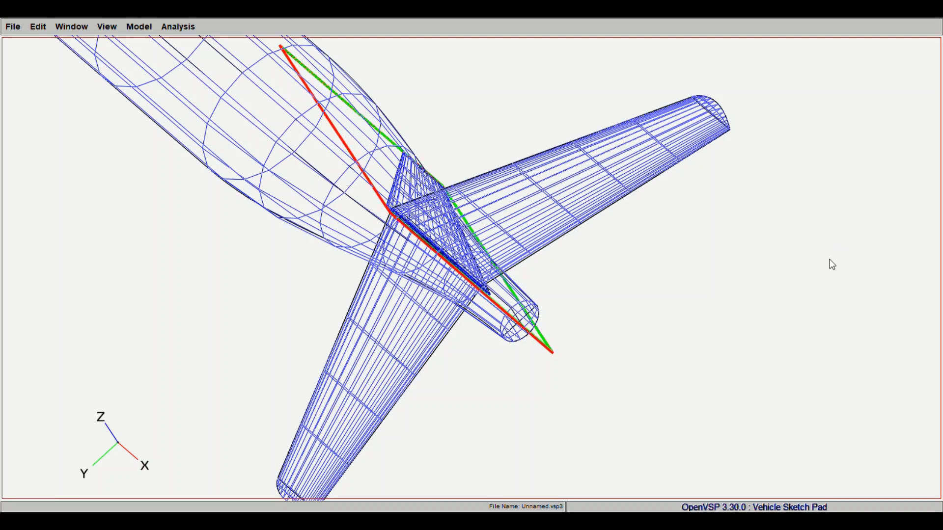
drag(521, 363, 524, 331)
right_drag(530, 211, 540, 395)
drag(541, 395, 537, 361)
right_drag(531, 201, 529, 358)
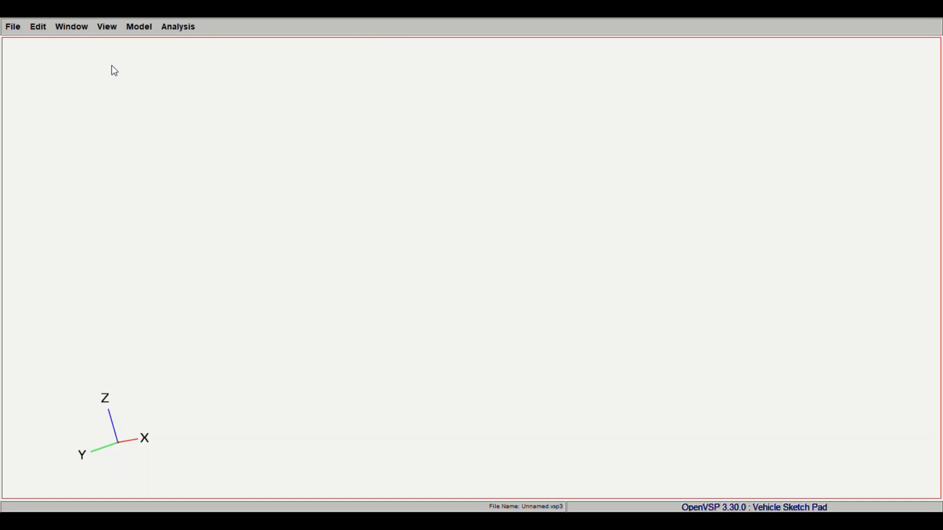
- Review the complete aircraft from the side and in perspective, with the fin seated in the rear fuselage
click(111, 66)
scroll(402, 320, up, 3)
scroll(402, 319, down, 8)
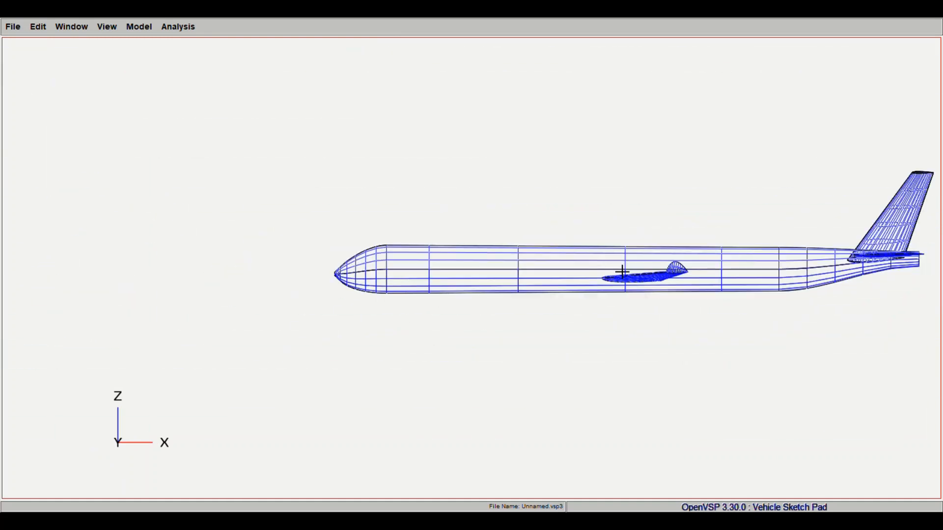
right_drag(621, 269, 581, 283)
click(107, 25)
click(117, 77)
drag(482, 274, 495, 289)
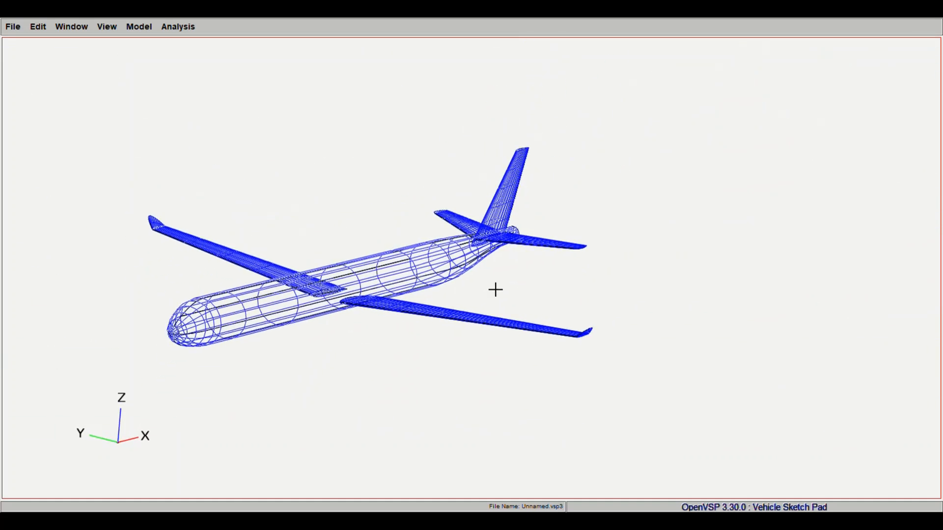
scroll(499, 301, up, 5)
scroll(500, 282, down, 15)
right_drag(449, 295, 515, 265)
drag(545, 265, 564, 267)
scroll(564, 267, down, 3)
scroll(566, 268, up, 2)
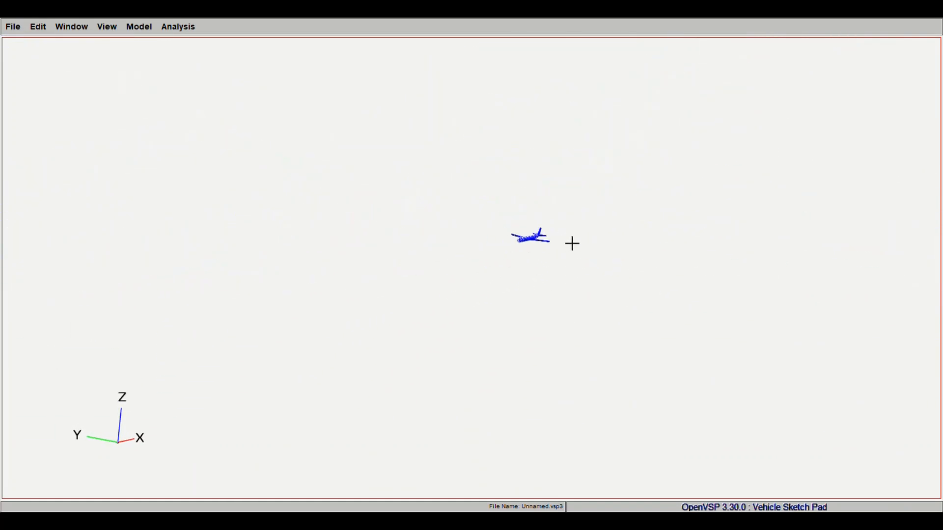
scroll(570, 242, up, 5)
right_drag(570, 242, 488, 292)
scroll(360, 347, up, 5)
scroll(488, 292, down, 2)
scroll(530, 234, up, 6)
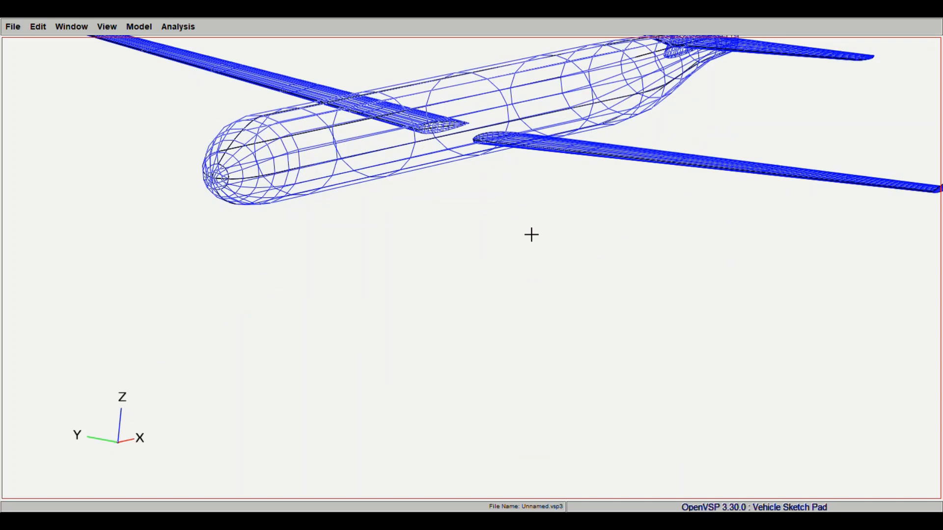
scroll(532, 299, down, 2)
scroll(534, 291, down, 1)
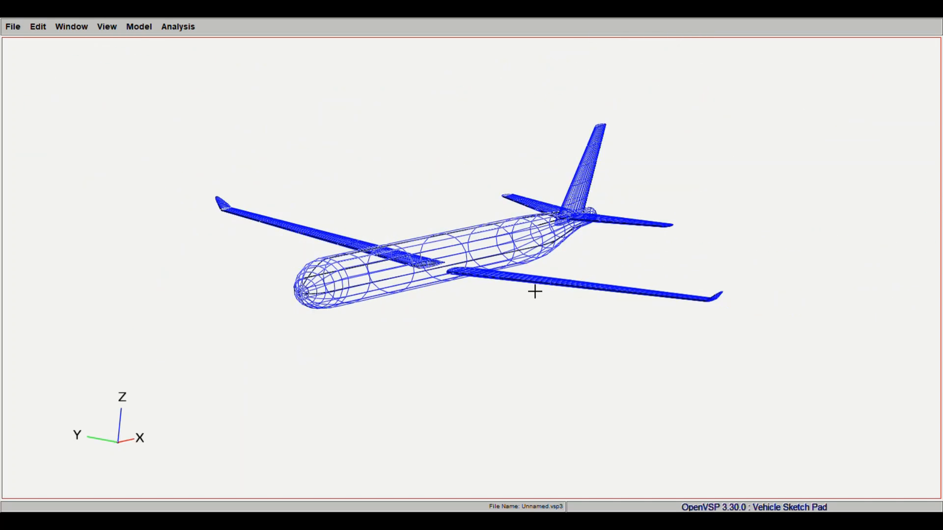
drag(535, 292, 726, 175)
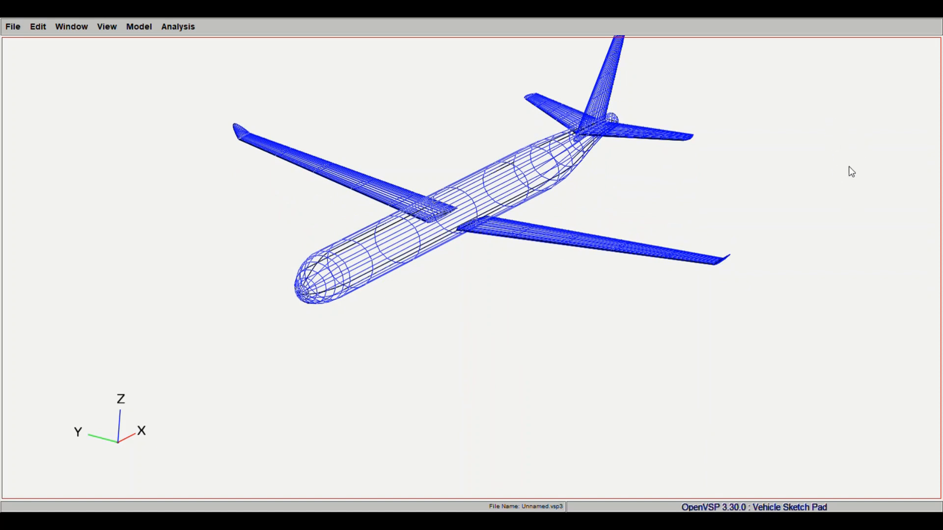
- Add a ring-shaped duct component at the fuselage nose
click(931, 126)
scroll(395, 305, up, 6)
right_drag(396, 305, 309, 289)
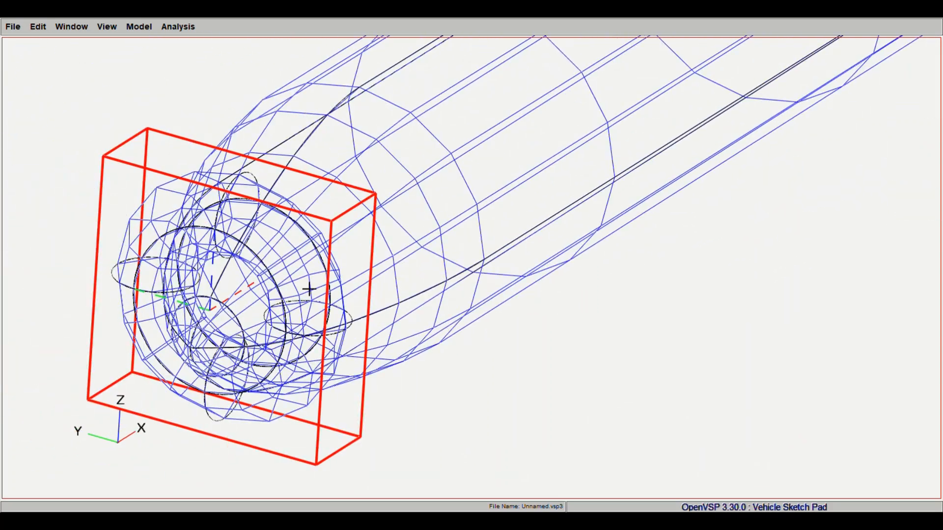
- Remove the ring-shaped duct component from the fuselage nose
drag(310, 289, 304, 294)
mouse_move(623, 292)
mouse_down()
mouse_move(583, 194)
mouse_move(573, 214)
mouse_move(518, 198)
mouse_up()
scroll(634, 200, down, 8)
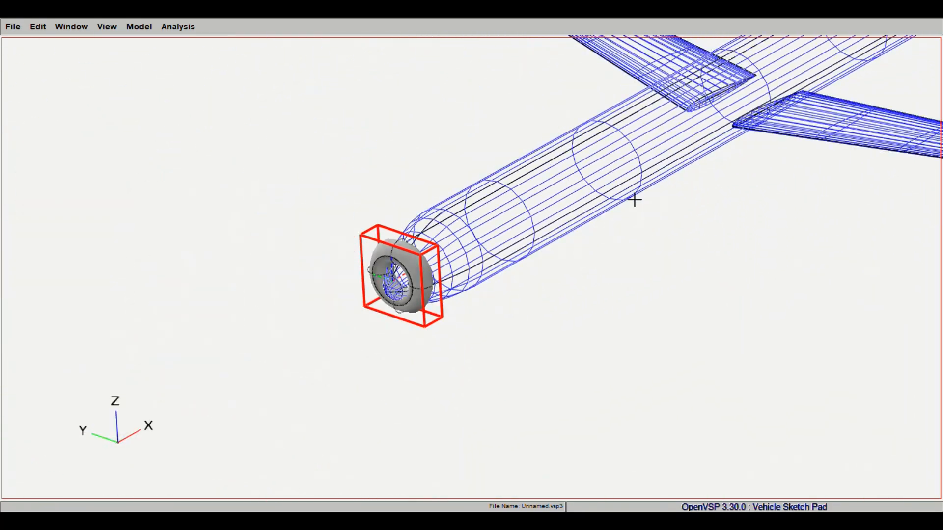
click(929, 212)
right_drag(741, 124, 434, 274)
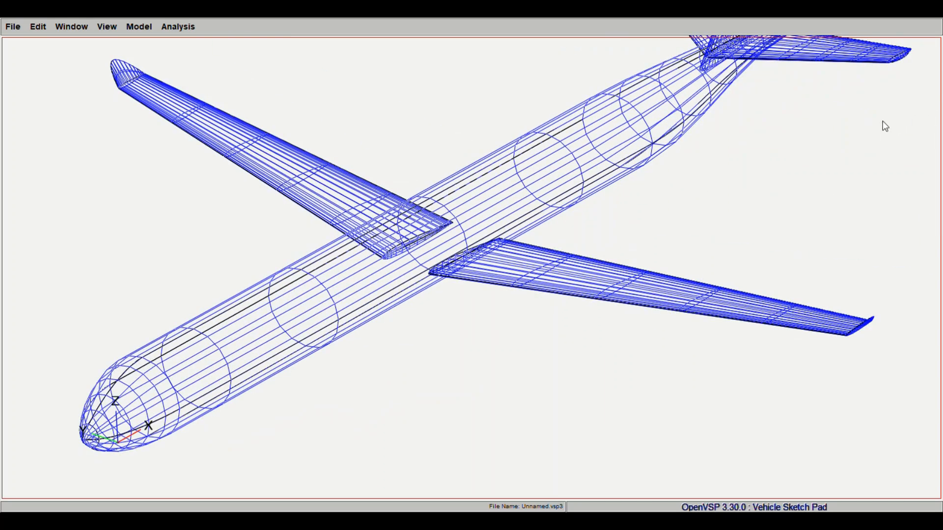
- Add a small, densely meshed hollow body component at the fuselage nose
right_drag(718, 132, 750, 112)
click(792, 164)
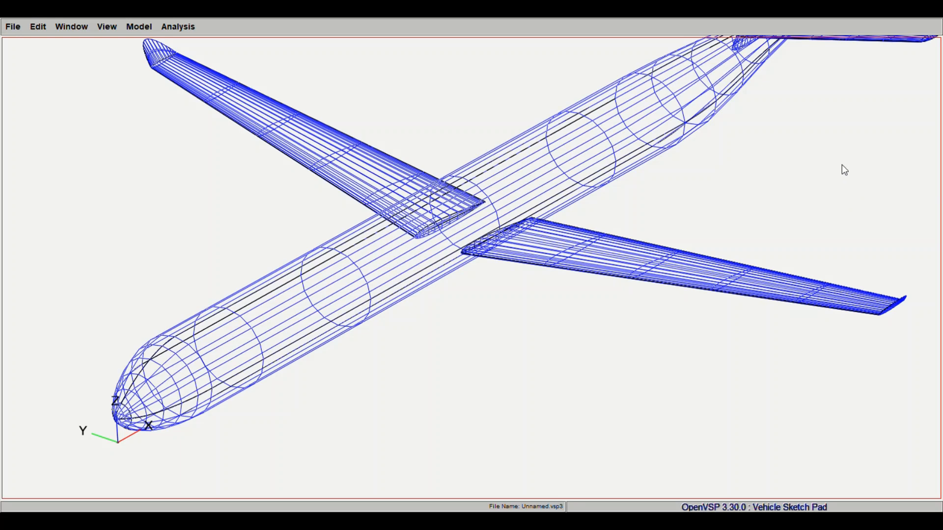
click(916, 124)
right_drag(437, 384, 514, 358)
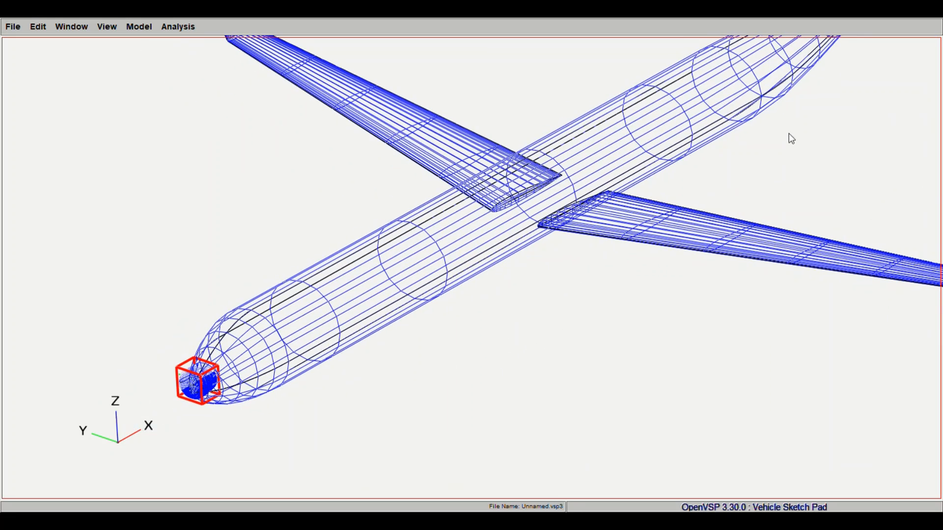
- Try placing the hollow body ahead of the fuselage nose and raising it
drag(799, 172, 792, 172)
scroll(458, 334, down, 3)
scroll(305, 375, down, 2)
scroll(305, 374, up, 7)
right_drag(310, 377, 627, 227)
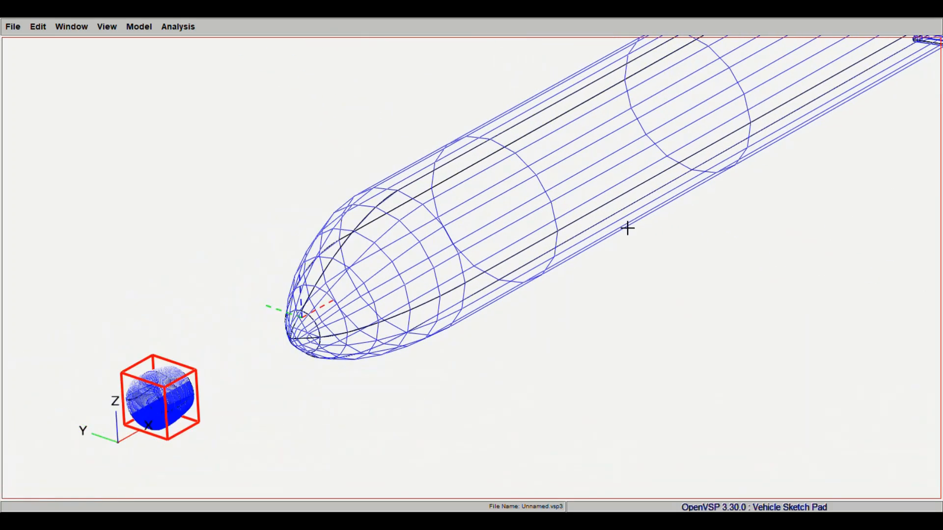
drag(267, 377, 278, 377)
scroll(549, 358, down, 4)
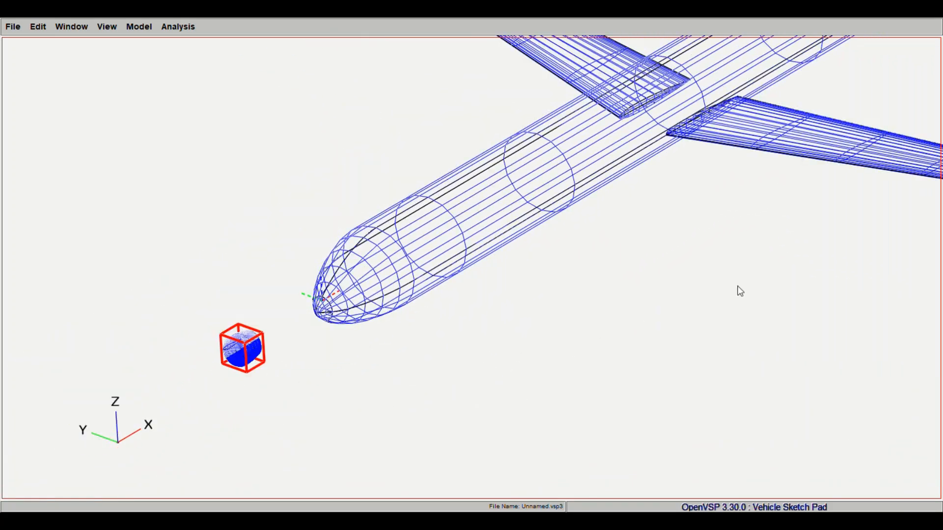
drag(799, 188, 822, 190)
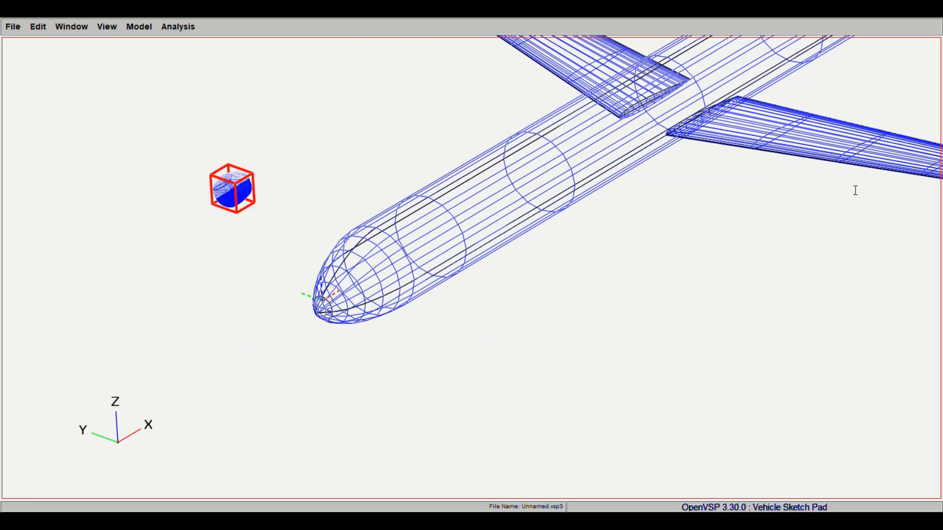
key(Return)
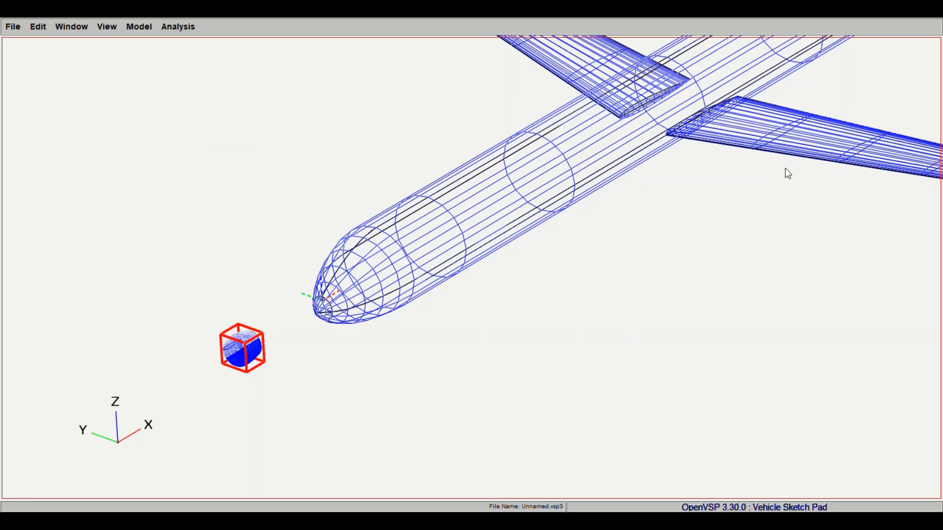
- Move the hollow body aft along X to the main wing and outboard along Y onto the positive-Y half
click(830, 169)
drag(884, 155, 796, 253)
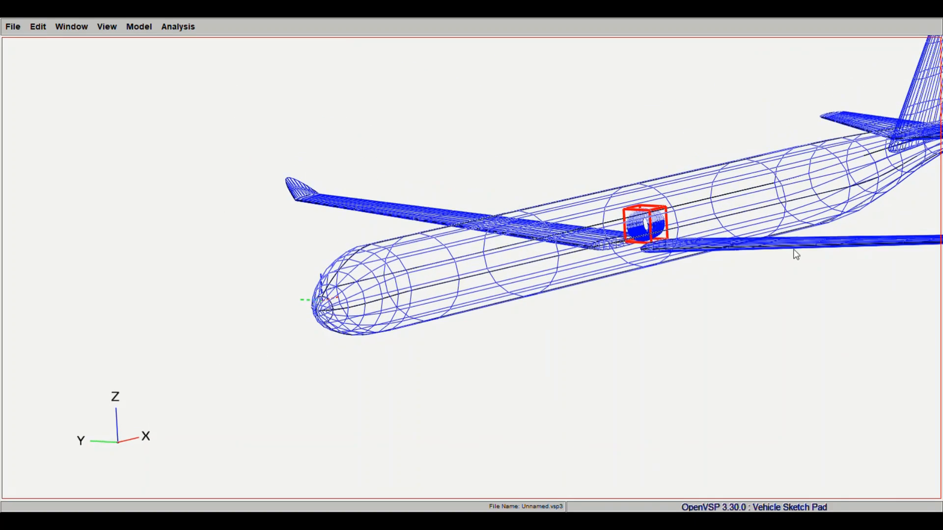
click(821, 176)
drag(821, 175, 827, 176)
drag(299, 221, 350, 233)
right_drag(314, 105, 320, 183)
drag(320, 183, 325, 206)
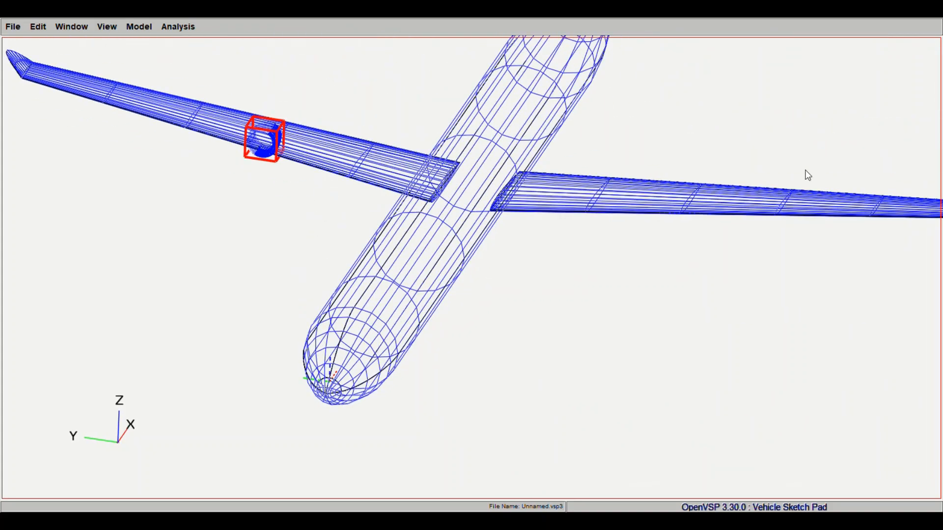
- Lower the hollow body so it hangs just beneath the main wing, checking its height from the front
drag(820, 176, 810, 176)
drag(480, 202, 351, 183)
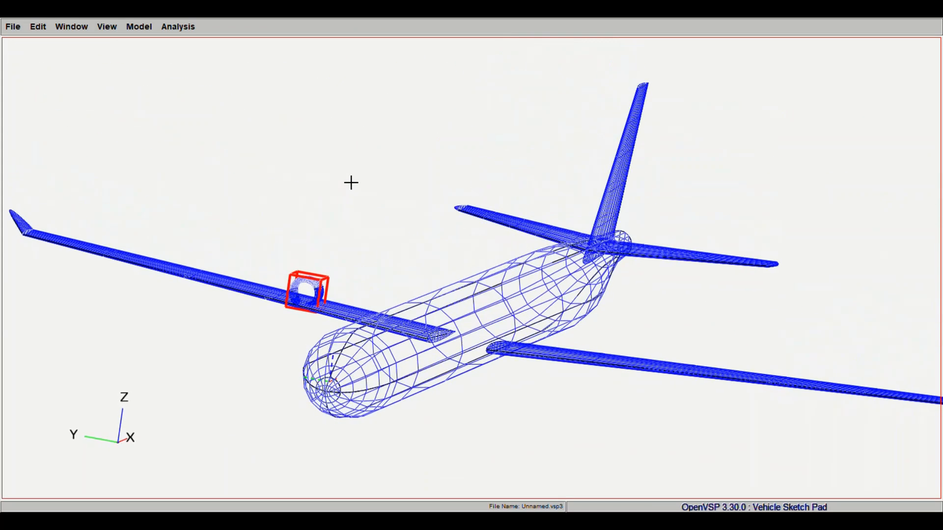
click(799, 186)
drag(660, 299, 432, 386)
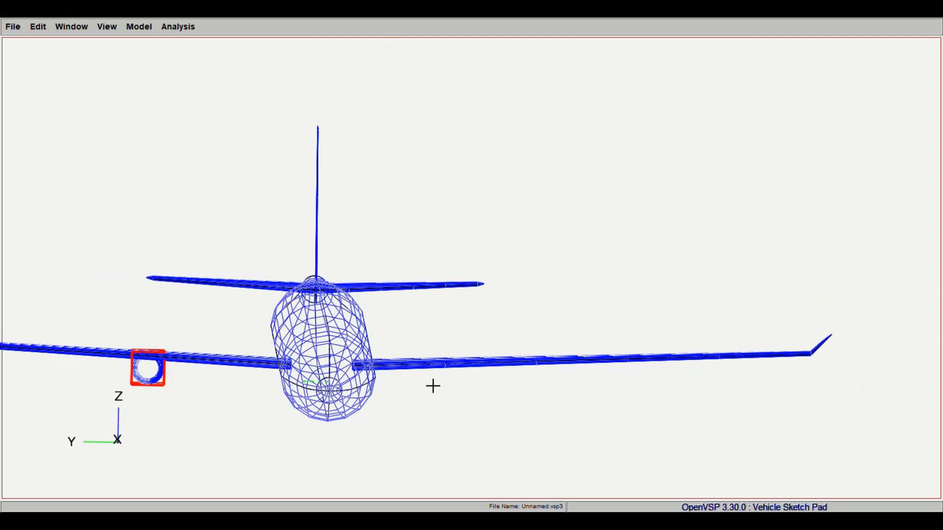
- Shift the hollow body inboard along the wing and enlarge its ring, checking the size in front view
mouse_move(809, 174)
mouse_down()
mouse_move(804, 150)
mouse_move(803, 162)
mouse_up()
click(829, 123)
drag(221, 337, 215, 318)
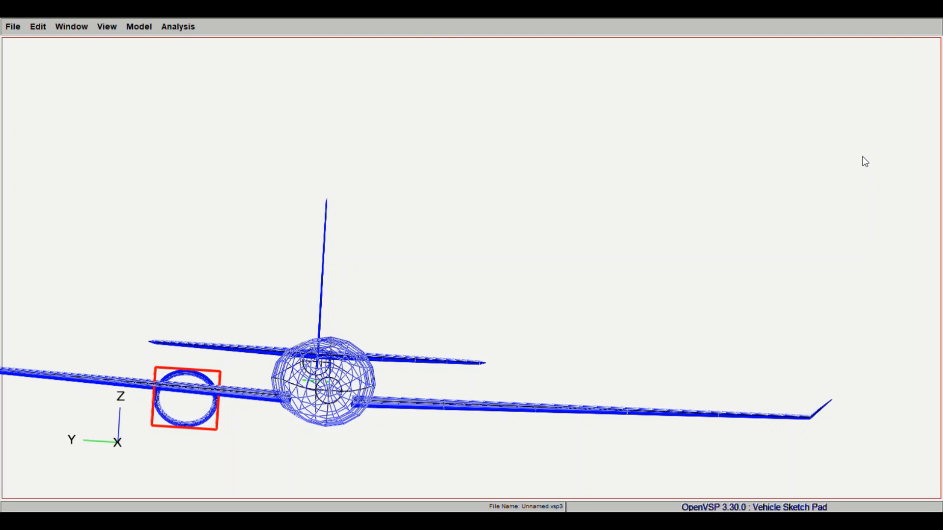
key(Return)
key(Return)
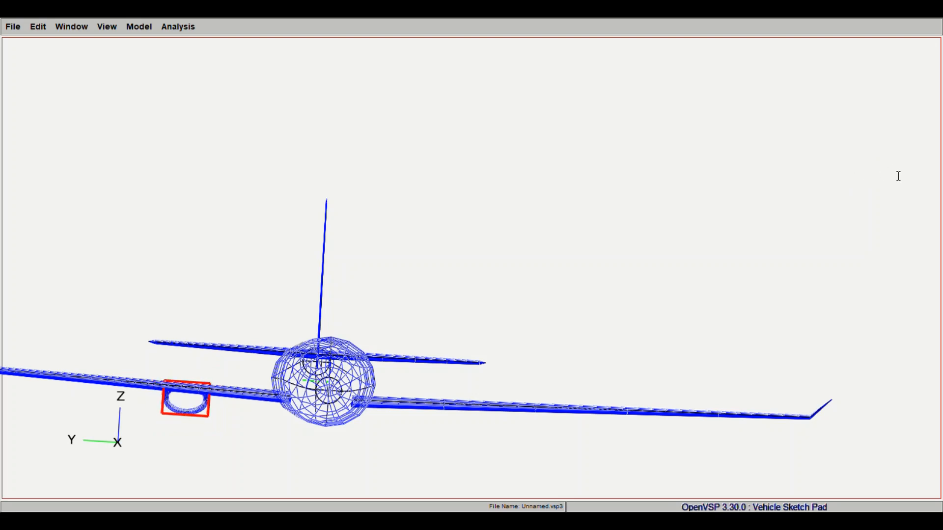
key(Return)
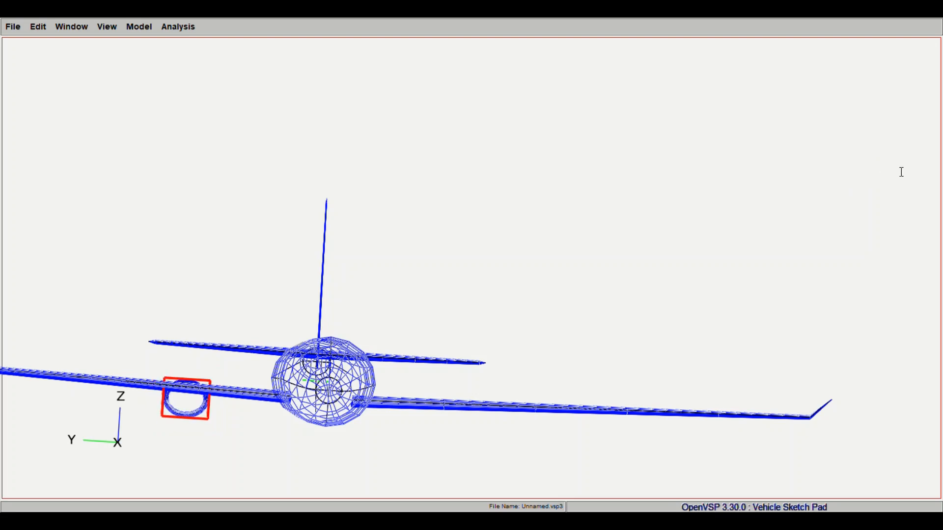
click(100, 32)
click(107, 58)
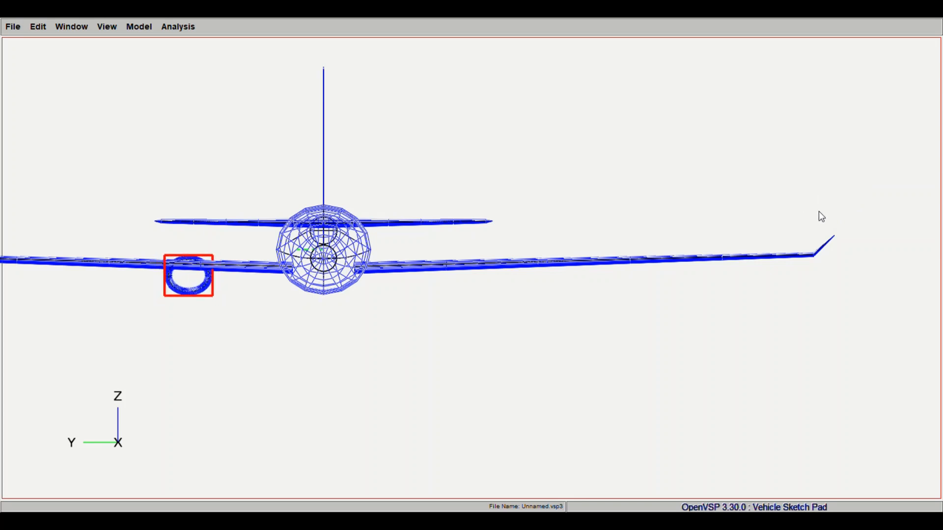
- Examine the hollow body's placement relative to the wing and fuselage from the front, side and above
drag(198, 221, 202, 259)
scroll(202, 259, up, 5)
right_drag(304, 263, 612, 386)
scroll(423, 275, up, 5)
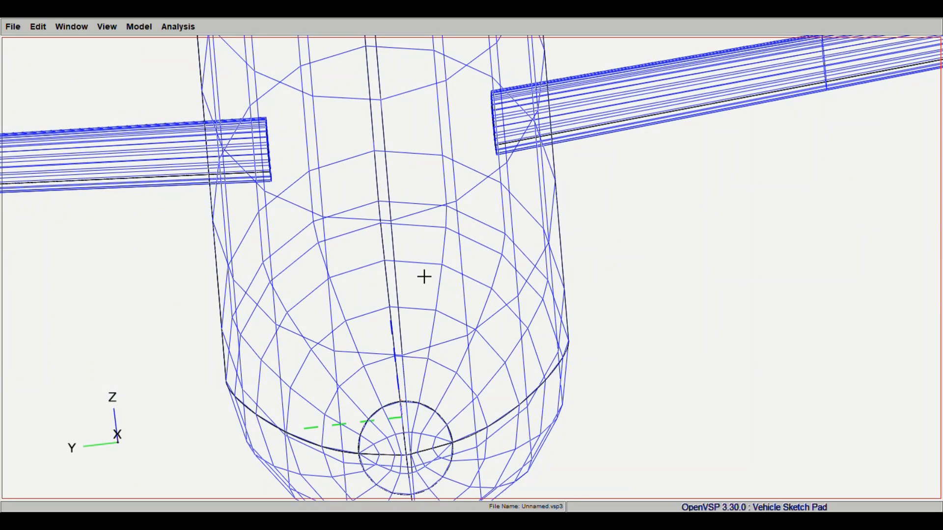
right_drag(88, 275, 299, 286)
drag(300, 286, 363, 206)
right_drag(383, 206, 593, 396)
click(104, 62)
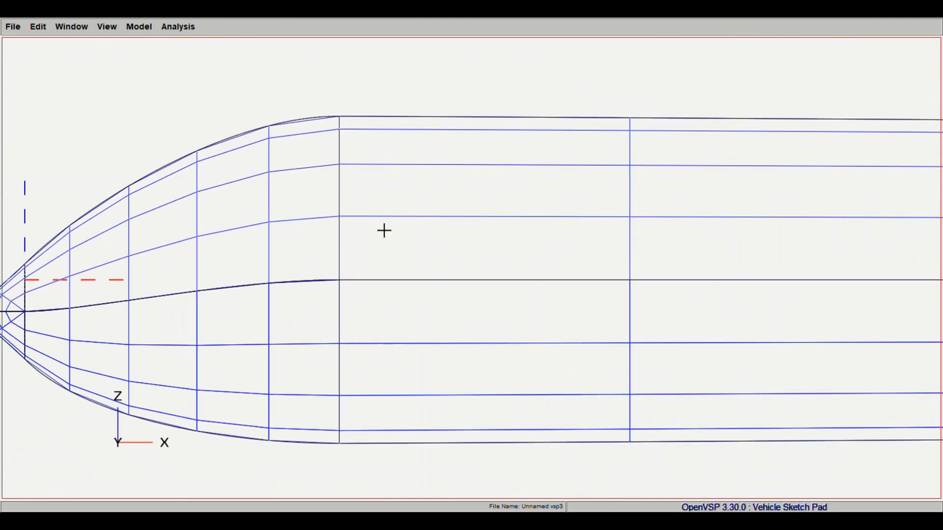
scroll(384, 231, down, 6)
right_drag(544, 271, 215, 290)
drag(530, 280, 559, 326)
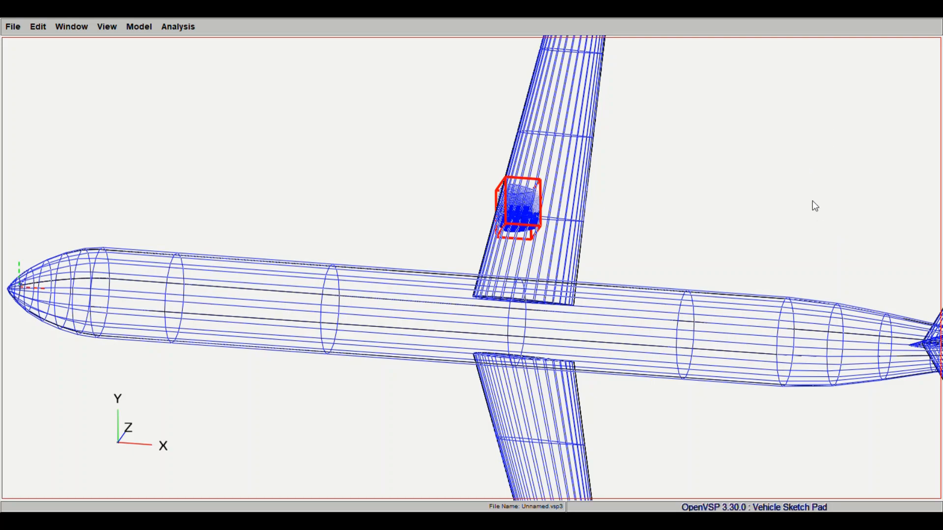
- Enlarge and thicken the hollow body into an engine nacelle, adjusting its length in side view
drag(713, 235, 9, 130)
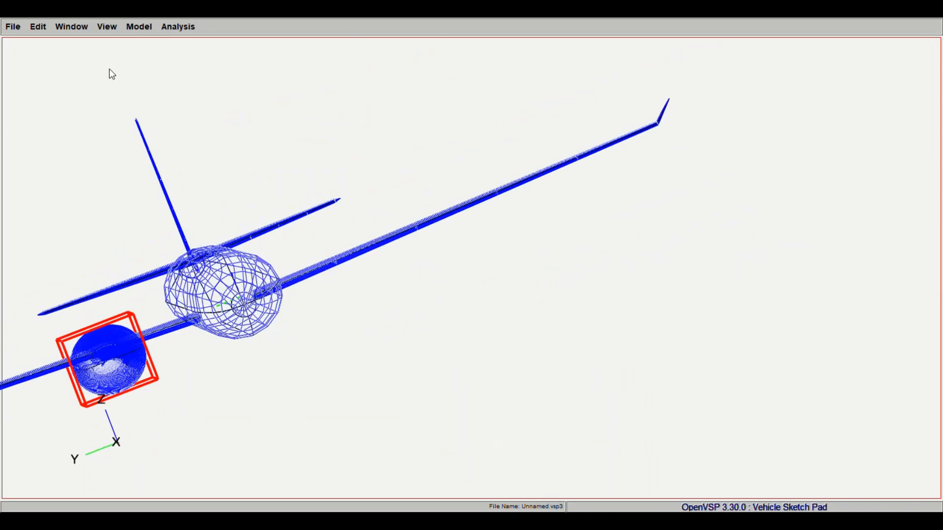
drag(109, 69, 304, 187)
key(F6)
drag(276, 286, 461, 350)
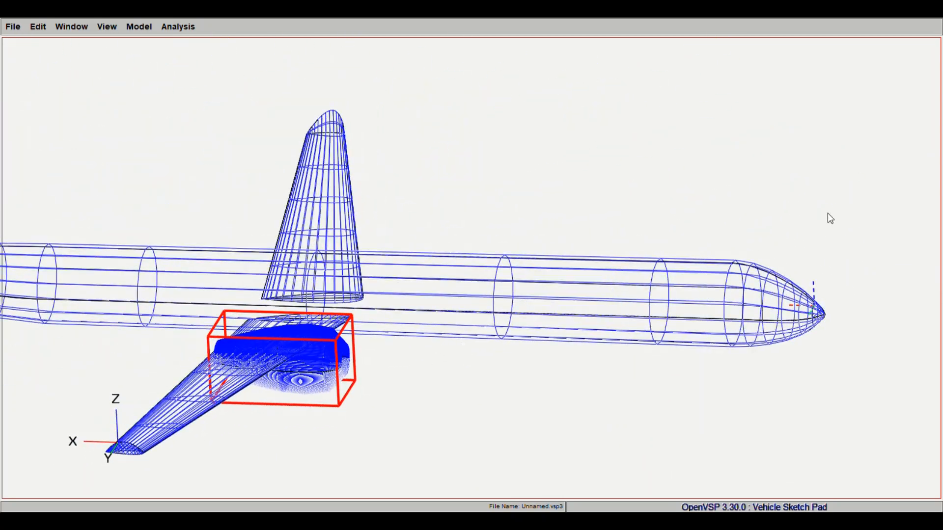
drag(821, 200, 806, 203)
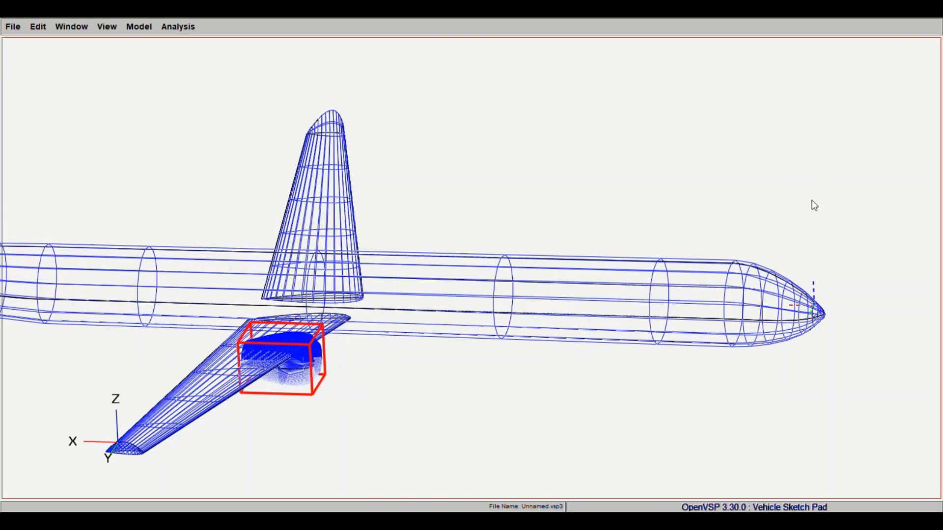
- Lower the nacelle further beneath the wing in shaded display and increase its length
drag(411, 364, 750, 289)
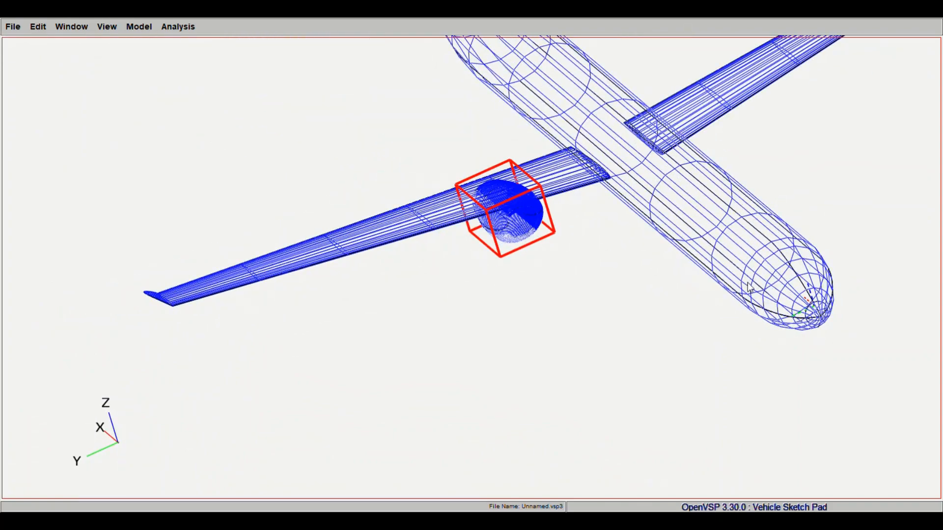
drag(525, 286, 810, 78)
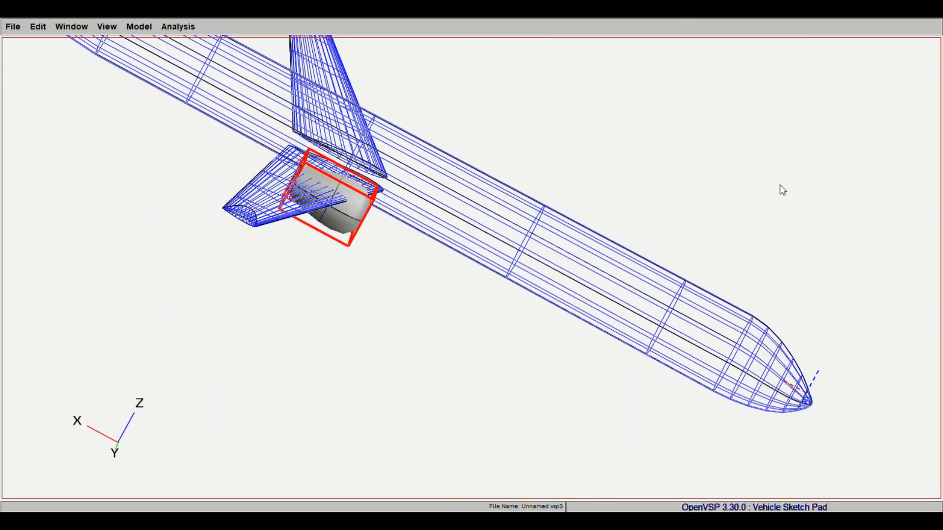
drag(796, 184, 796, 187)
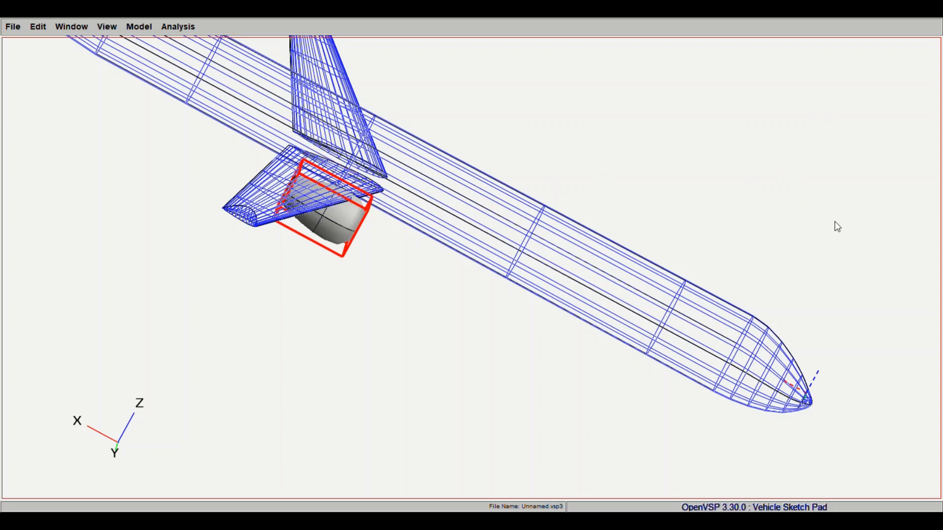
drag(841, 209, 814, 197)
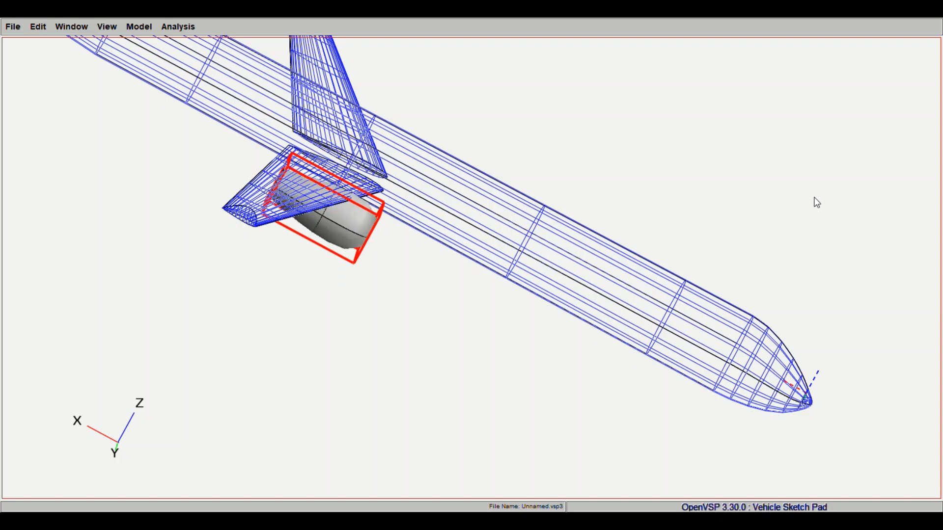
drag(546, 278, 663, 271)
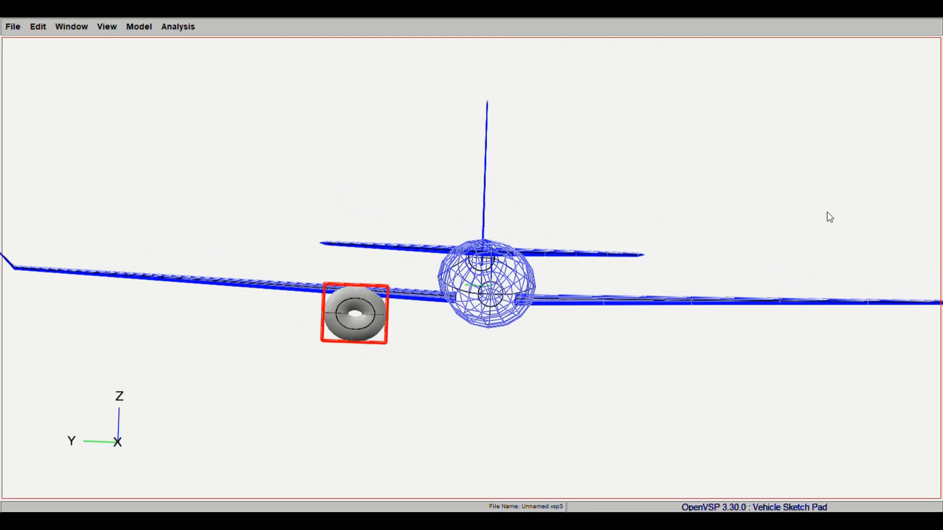
- Thicken the nacelle's walls so its central opening narrows, checking the shape from above
drag(834, 212, 812, 200)
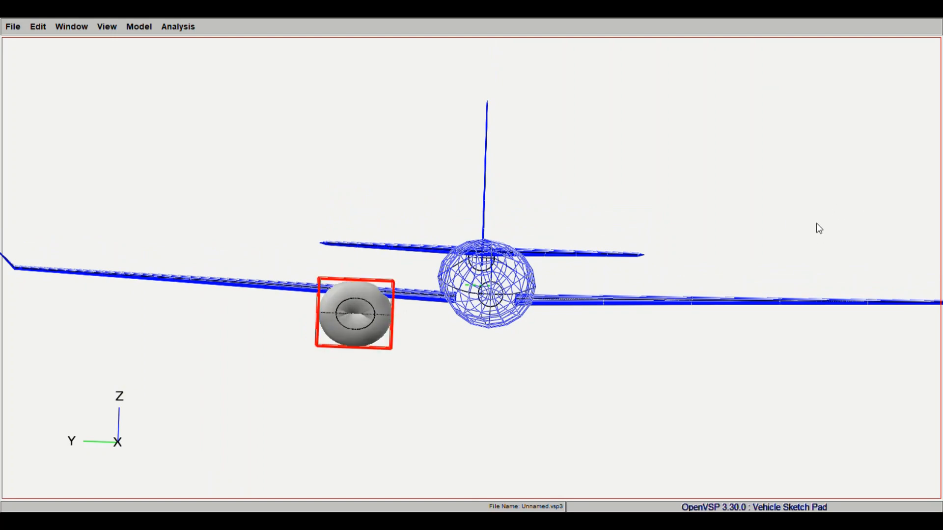
drag(486, 111, 488, 189)
right_drag(488, 190, 528, 215)
click(114, 31)
click(109, 65)
right_drag(608, 278, 575, 275)
drag(575, 275, 648, 300)
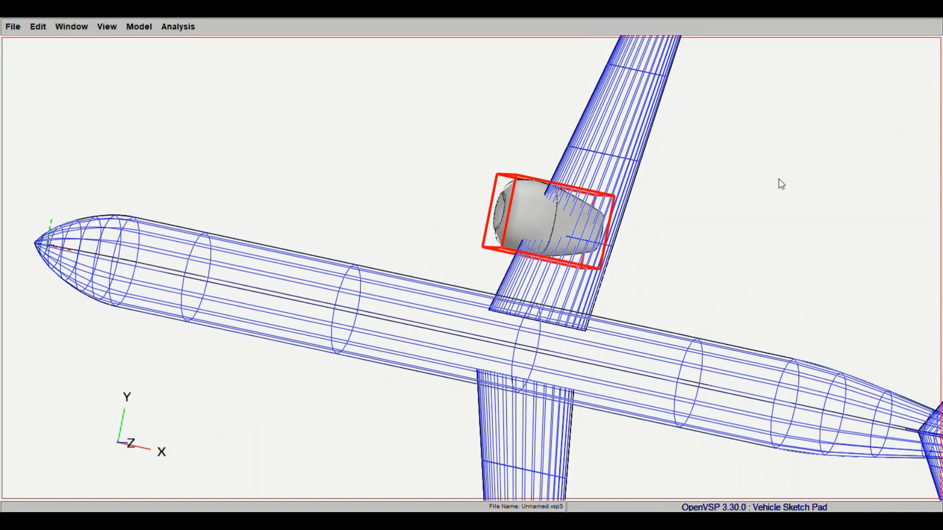
- Shift the nacelle slightly outboard along the wing, checking its spacing from the fuselage in front view
drag(811, 175, 813, 175)
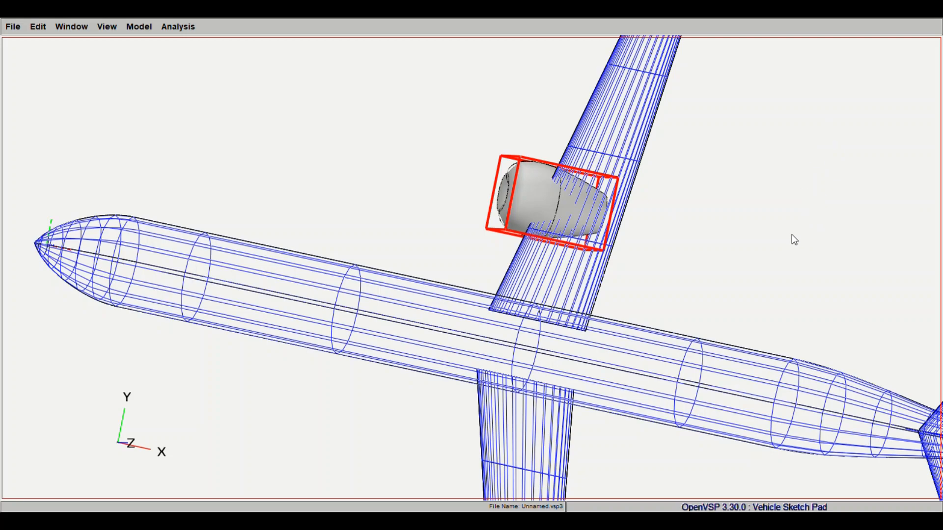
drag(793, 237, 109, 393)
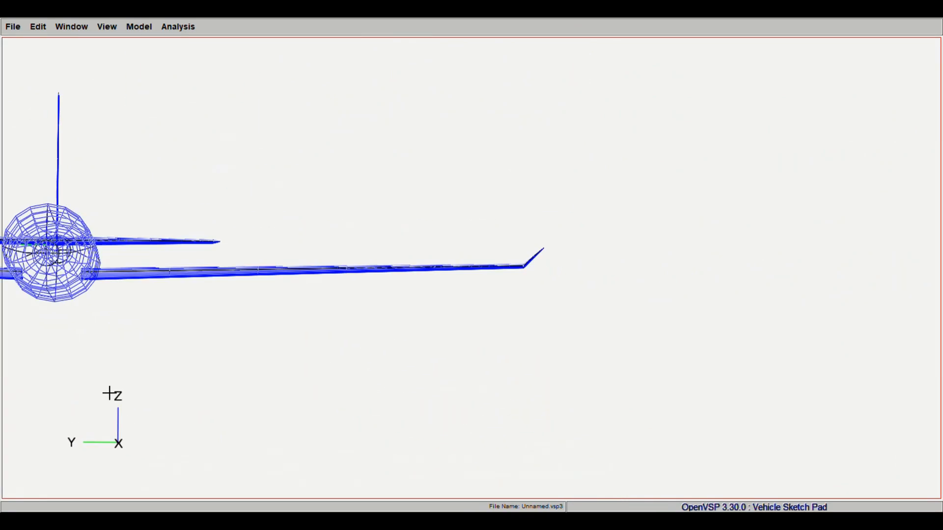
click(114, 30)
click(109, 55)
right_drag(576, 307, 518, 295)
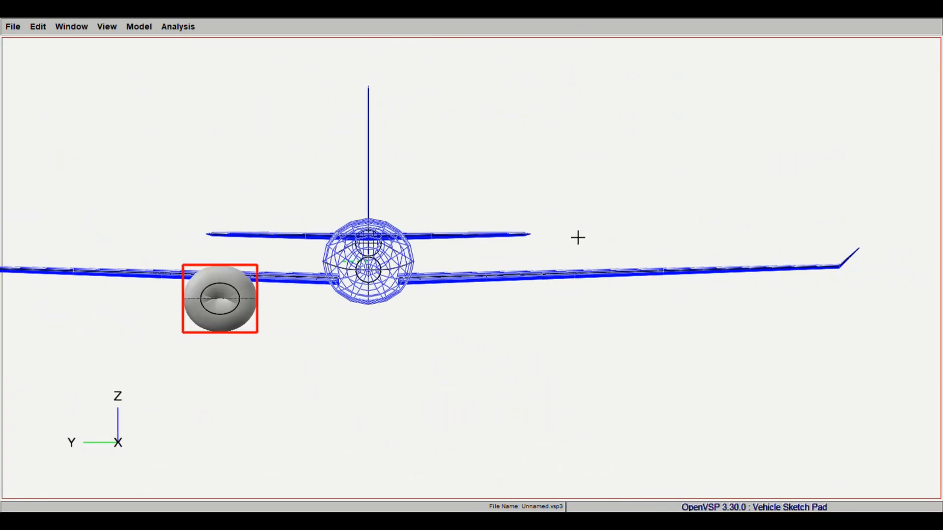
- Fine-tune the nacelle's wall thickness and central opening while reviewing the whole aircraft from the front and in perspective
drag(818, 202, 808, 201)
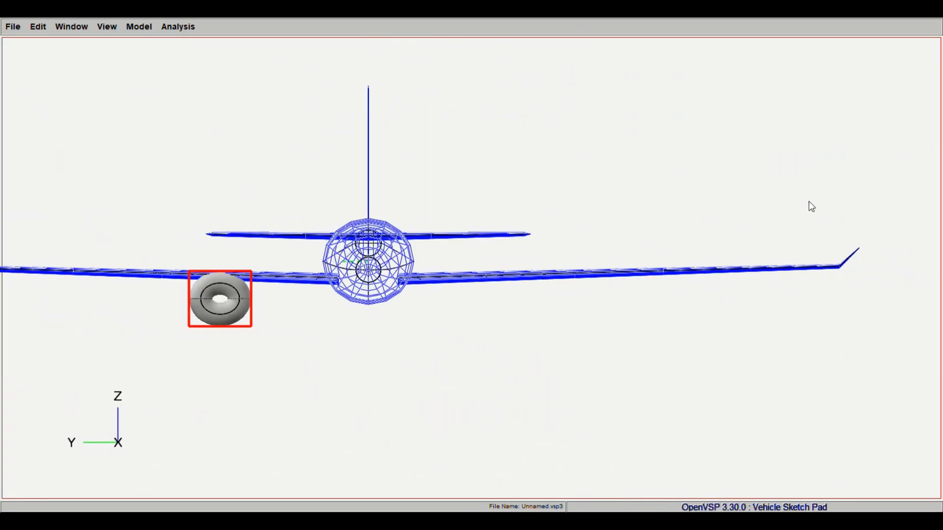
drag(143, 61, 275, 157)
right_drag(349, 120, 642, 196)
drag(801, 197, 819, 212)
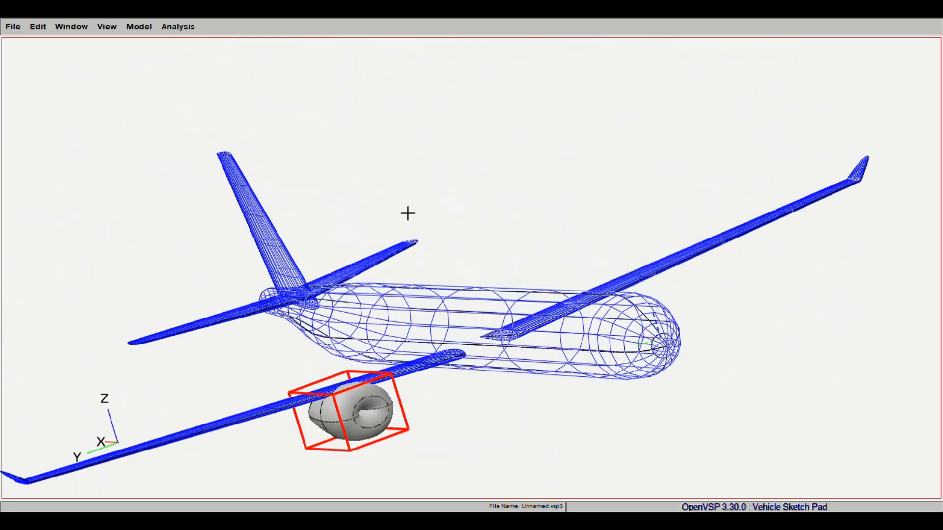
scroll(407, 213, down, 2)
drag(396, 251, 452, 152)
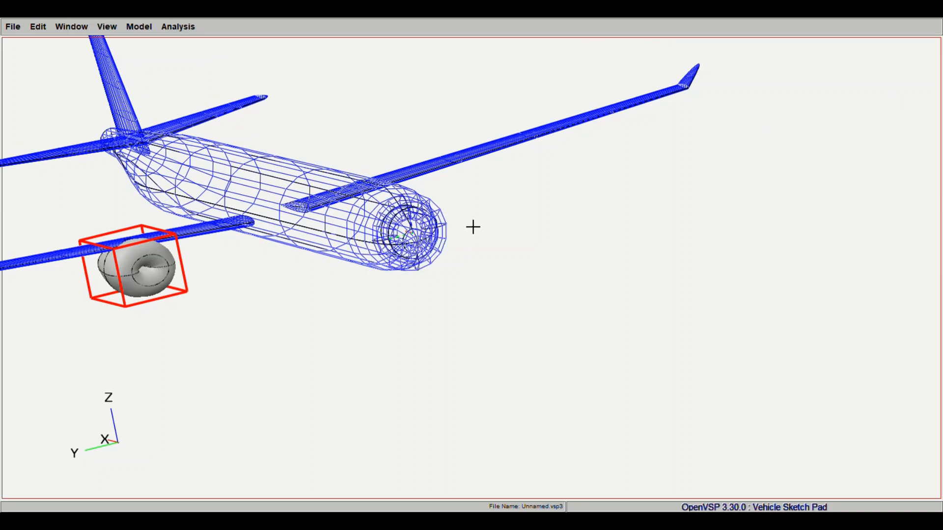
drag(472, 227, 500, 161)
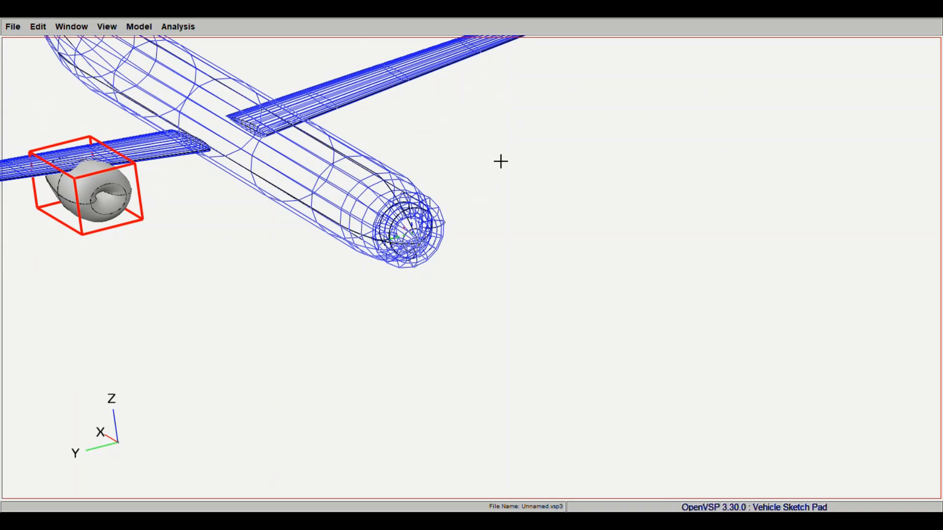
drag(718, 227, 464, 218)
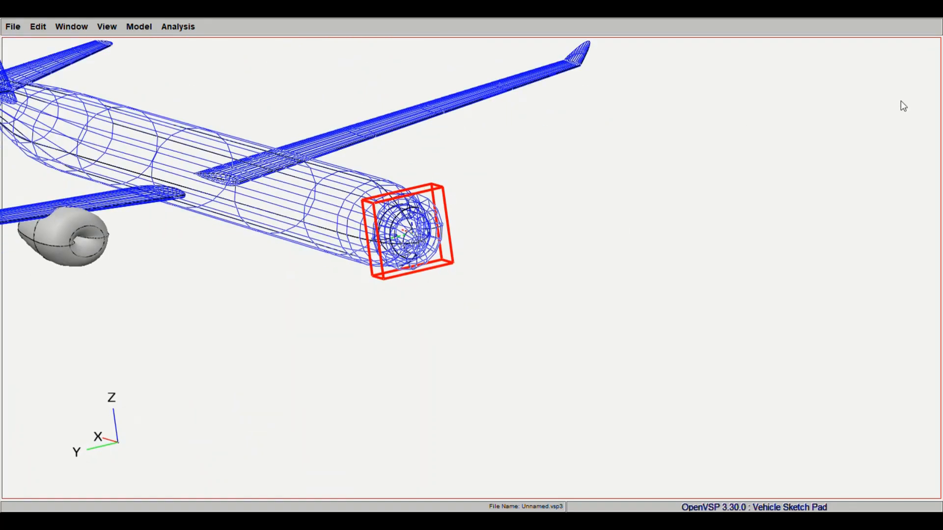
click(925, 207)
click(834, 208)
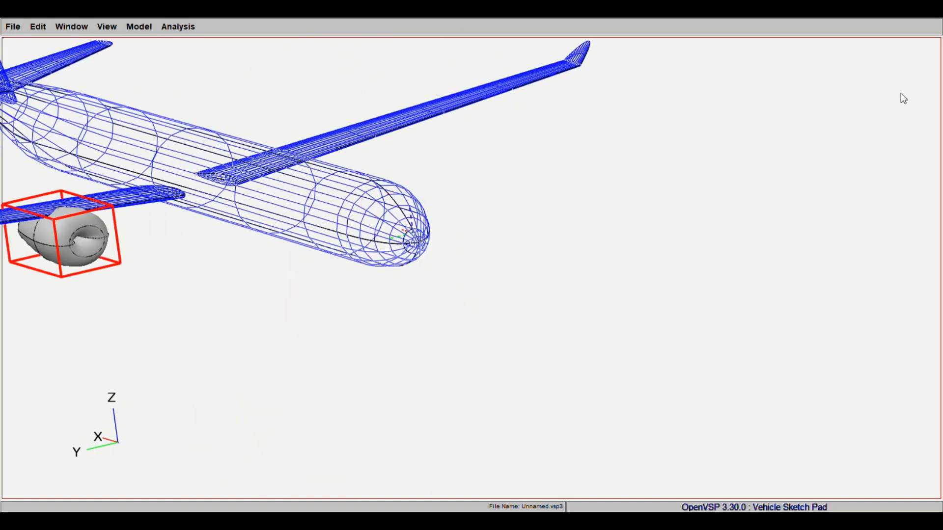
click(833, 199)
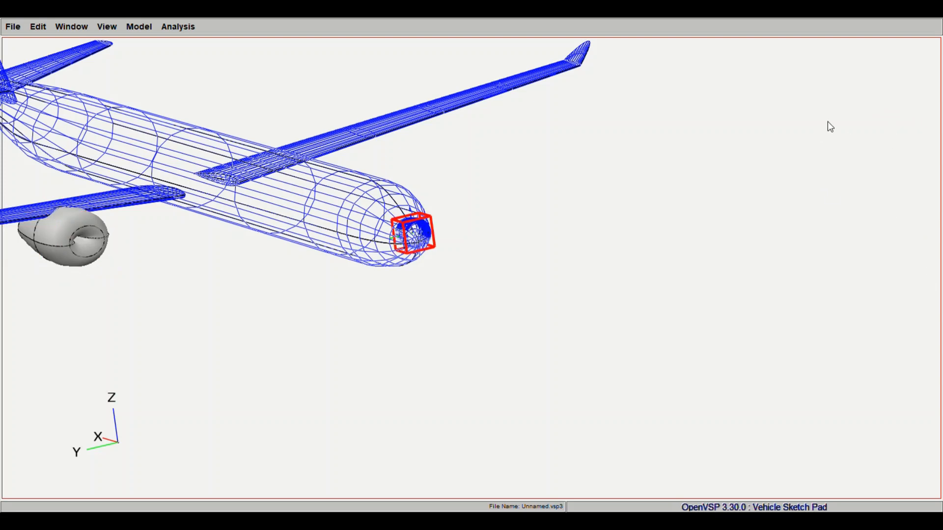
click(850, 204)
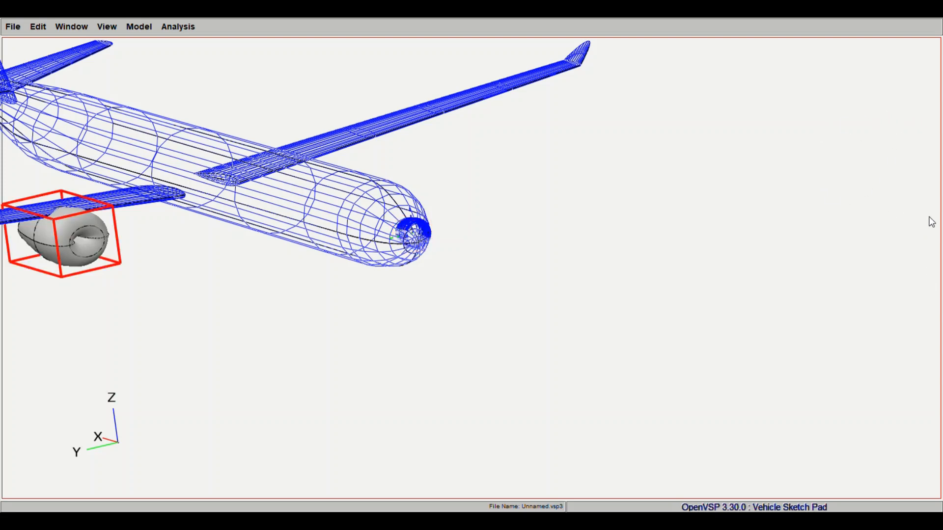
click(851, 218)
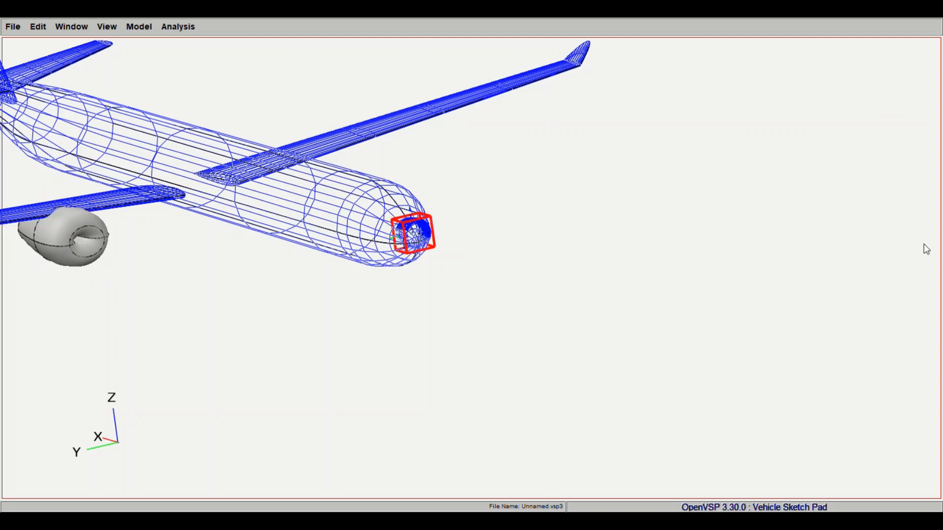
click(933, 211)
click(855, 215)
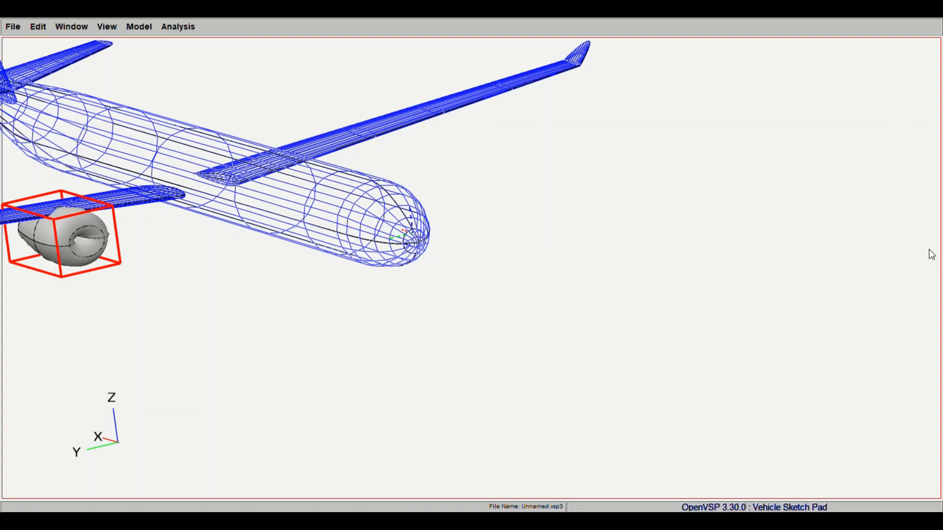
- Duplicate the nacelle and move the copy sideways beneath the opposite half of the main wing
click(865, 237)
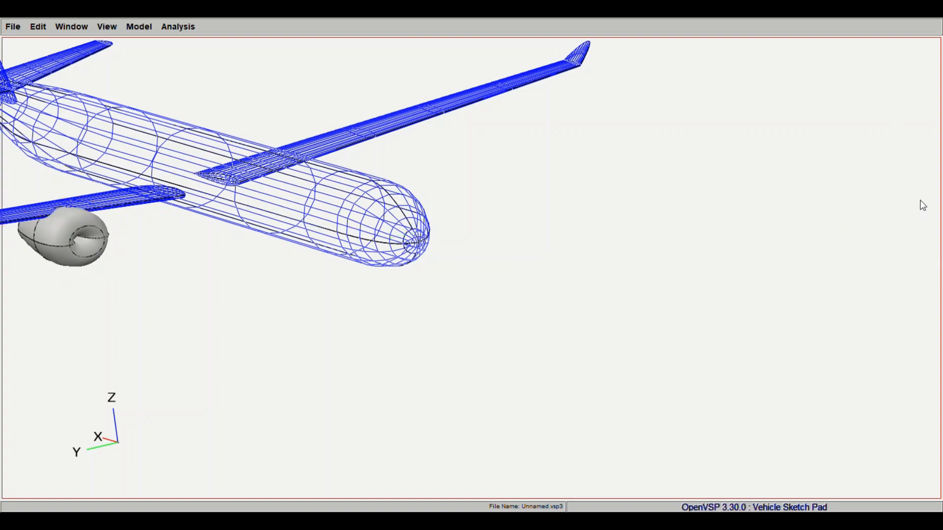
click(921, 201)
drag(669, 271, 617, 337)
click(837, 217)
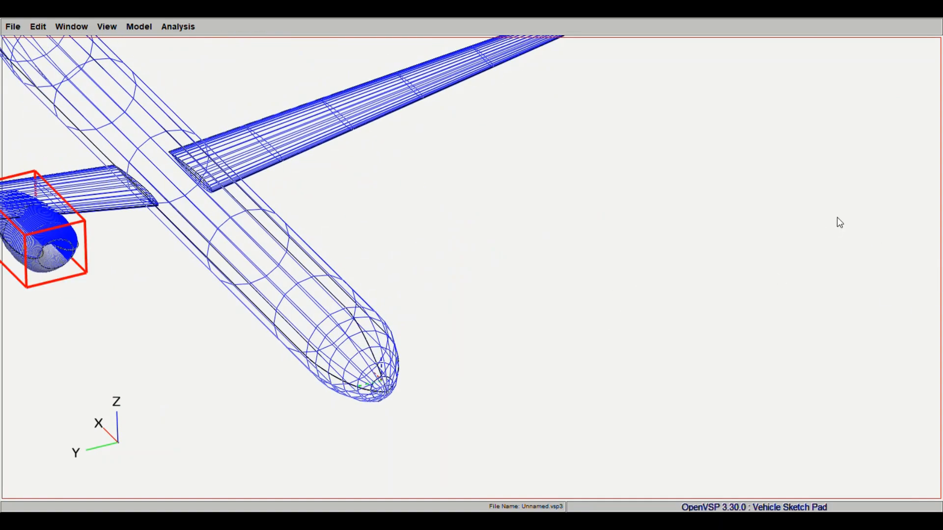
drag(805, 161, 803, 163)
key(Return)
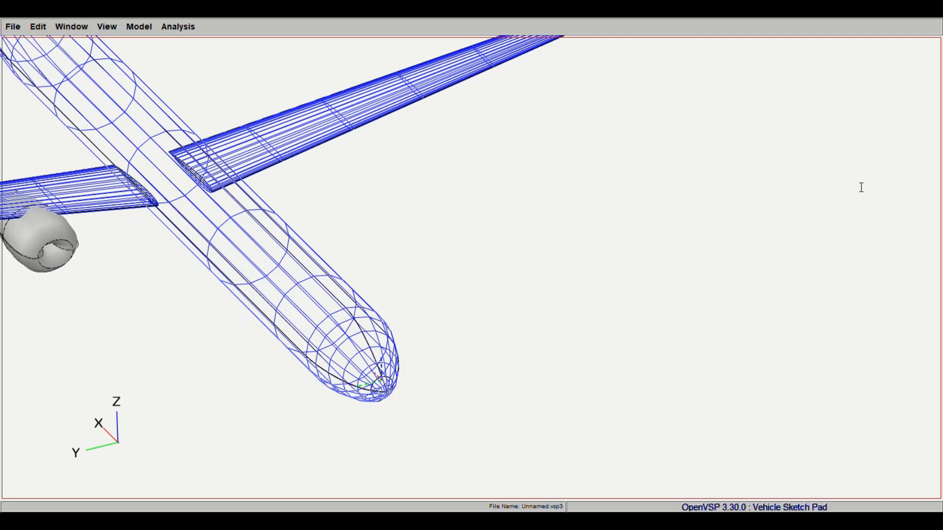
scroll(595, 186, down, 5)
scroll(596, 190, up, 5)
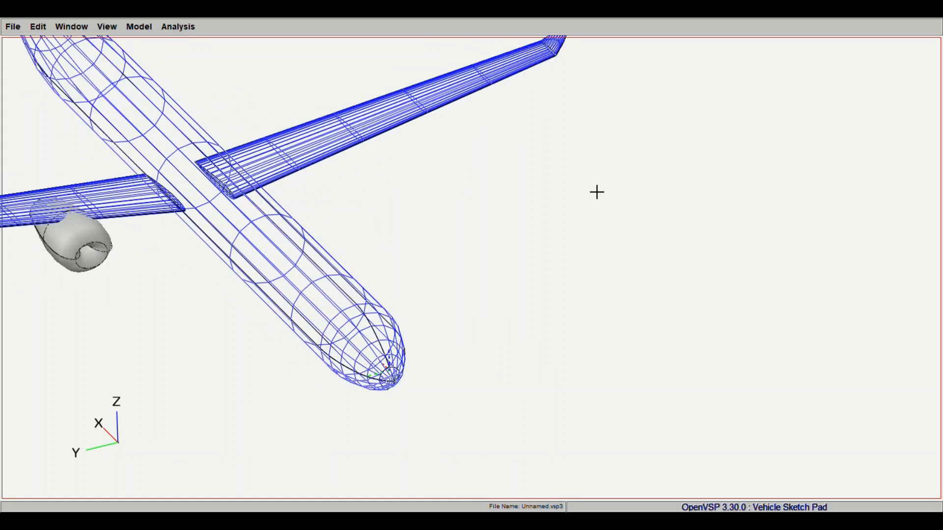
click(828, 165)
drag(800, 188, 800, 191)
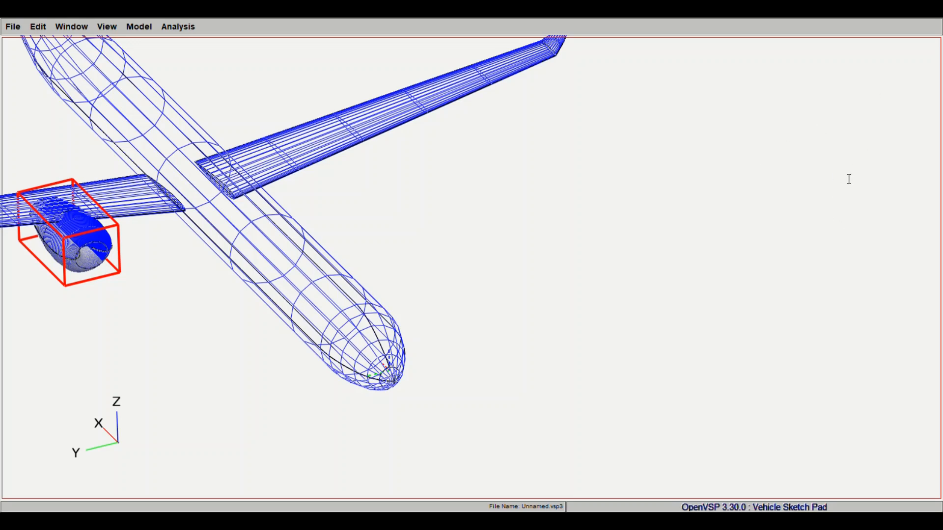
key(Return)
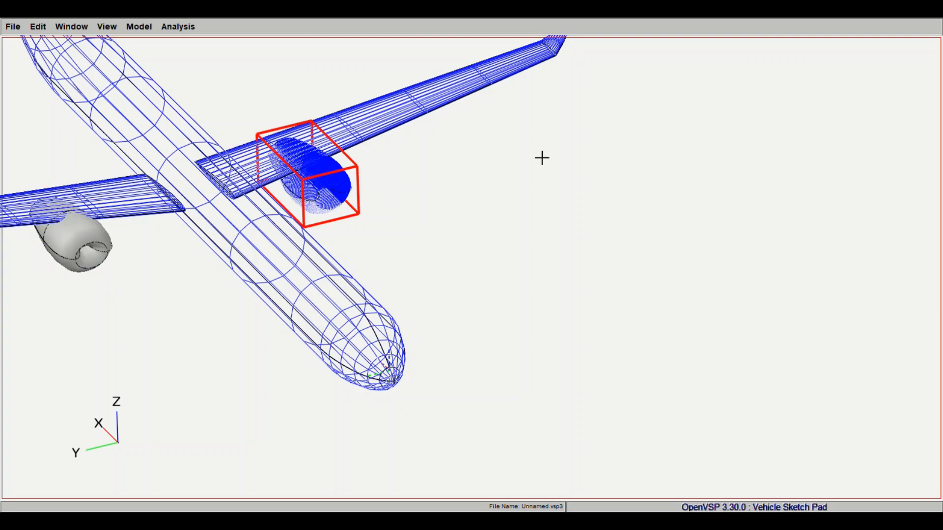
- Shift the copied nacelle slightly outboard to match the original's spacing from the fuselage, checking it in front view
right_drag(463, 194, 564, 245)
scroll(679, 236, down, 4)
click(887, 163)
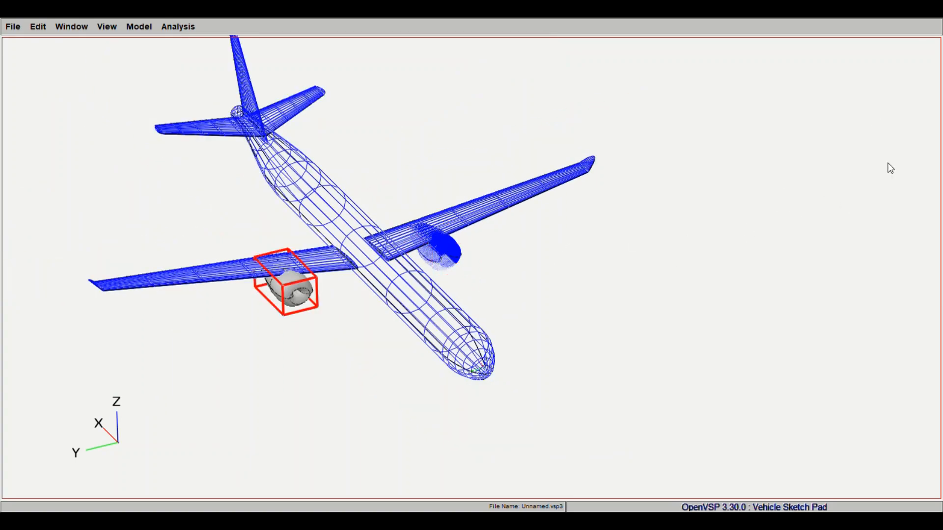
click(849, 213)
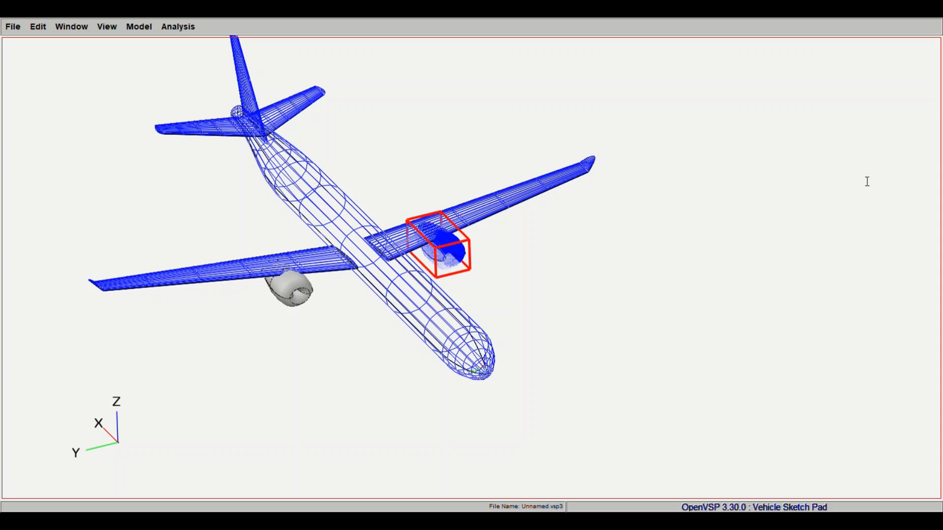
drag(699, 221, 466, 331)
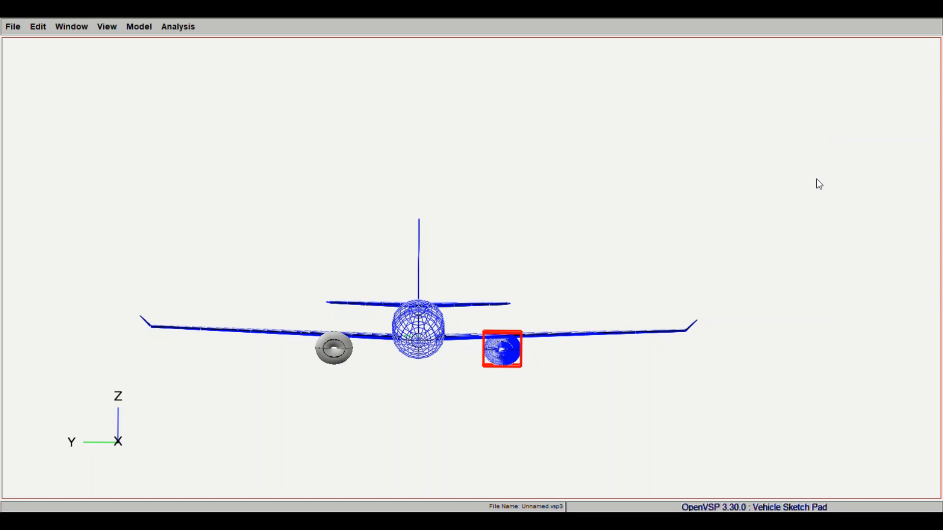
- Raise the original nacelle closer to the underside of the wing
click(847, 207)
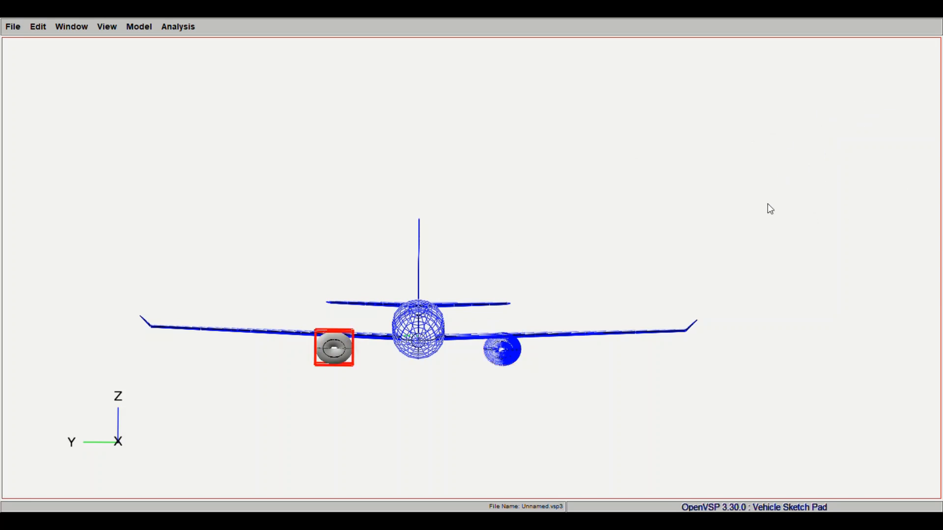
click(799, 186)
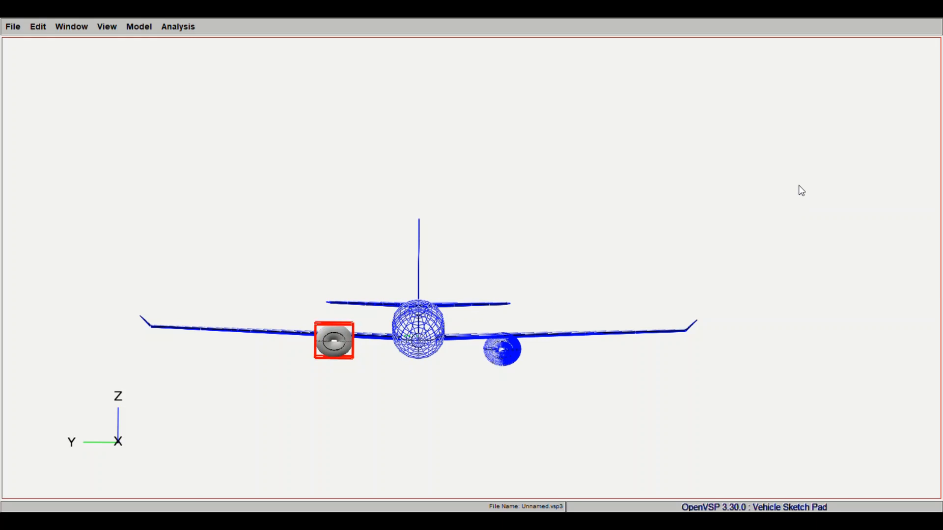
drag(798, 185, 798, 185)
- Raise the copied nacelle slightly to match the original, and display the original nacelle in wireframe
drag(455, 280, 411, 215)
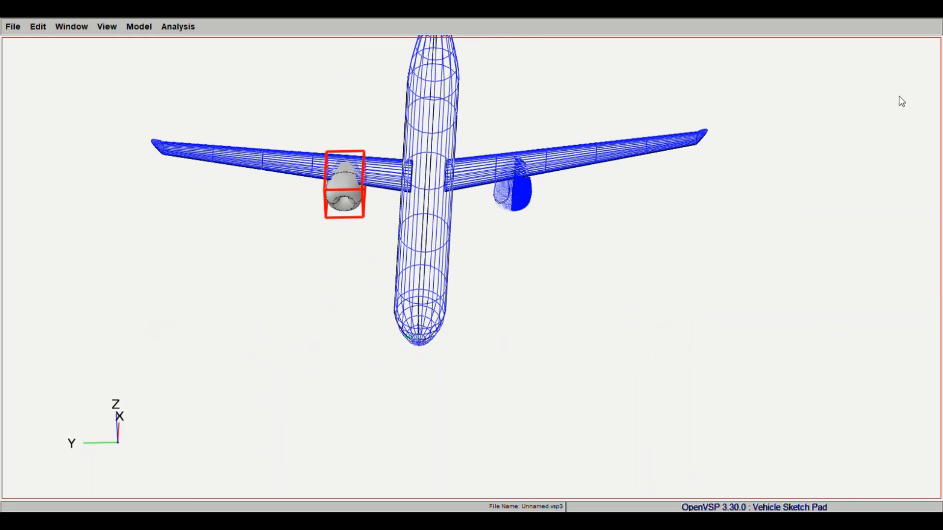
click(859, 229)
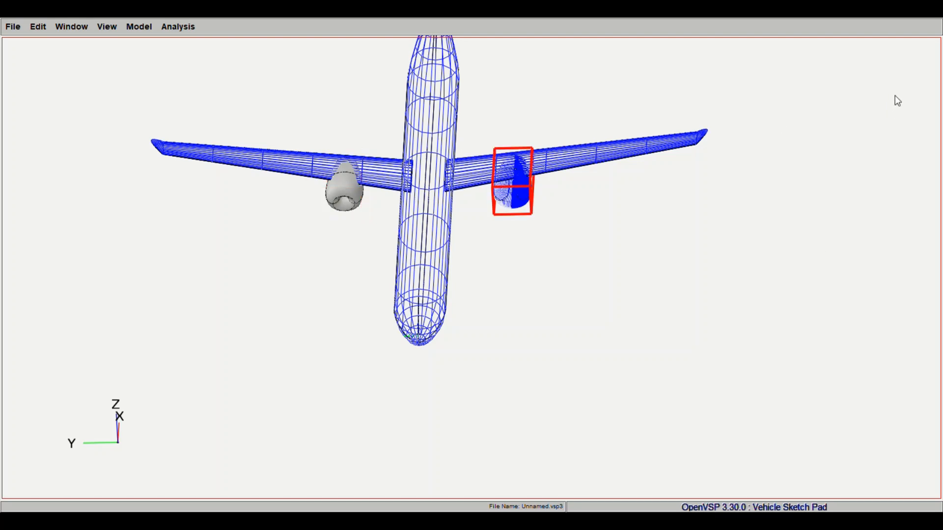
click(861, 190)
click(934, 339)
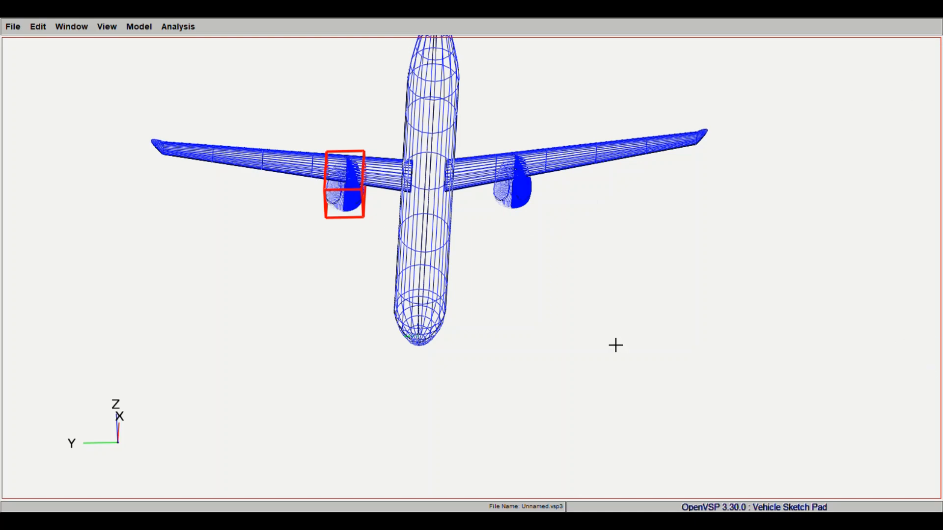
- Check the alignment and symmetry of both nacelles beneath the wing from above, from the front and obliquely
drag(615, 345, 386, 171)
drag(353, 471, 543, 414)
right_drag(542, 414, 621, 410)
drag(621, 410, 653, 449)
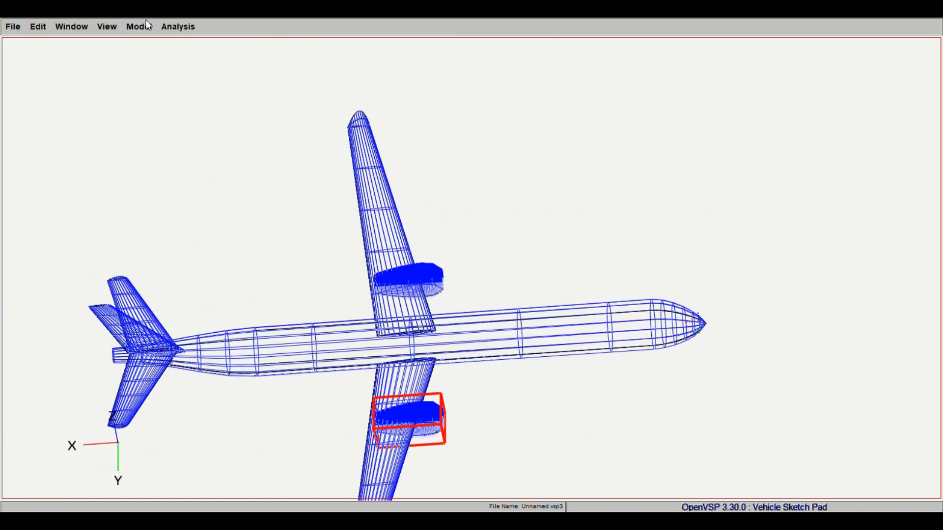
click(109, 26)
click(123, 83)
right_drag(579, 253, 296, 327)
drag(297, 327, 548, 257)
click(108, 26)
click(115, 60)
right_drag(617, 298, 538, 288)
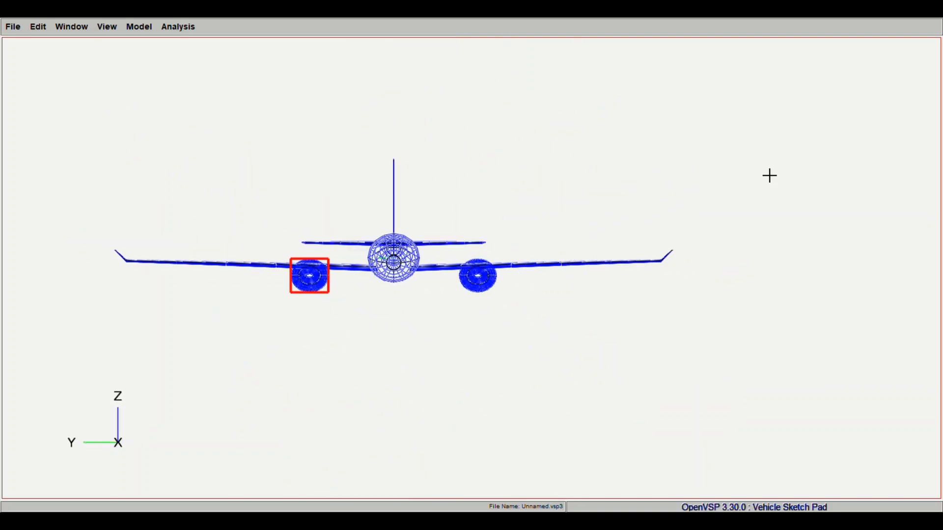
click(843, 162)
drag(524, 275, 517, 300)
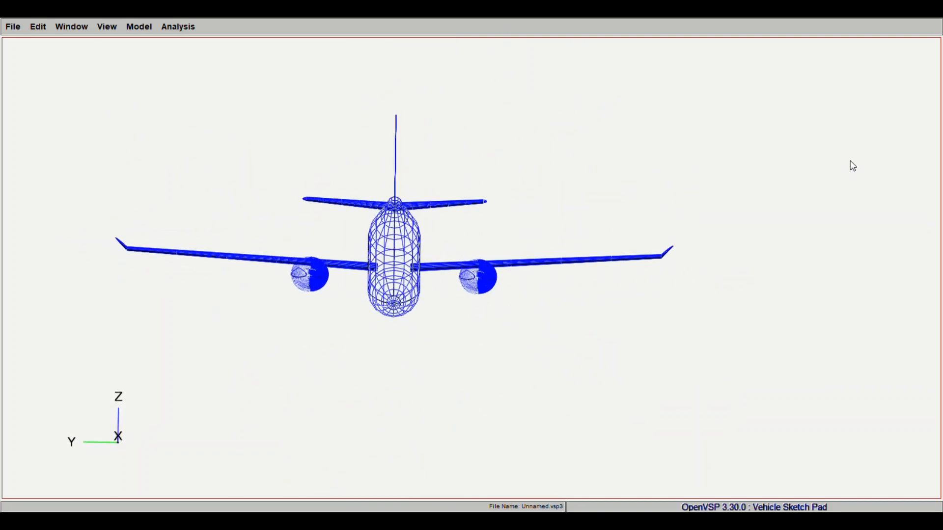
drag(647, 145, 628, 218)
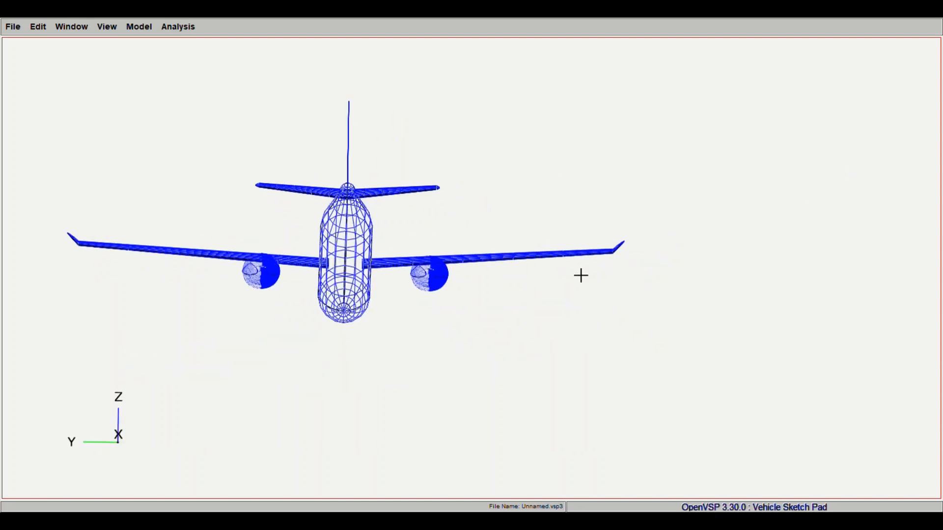
drag(580, 274, 559, 248)
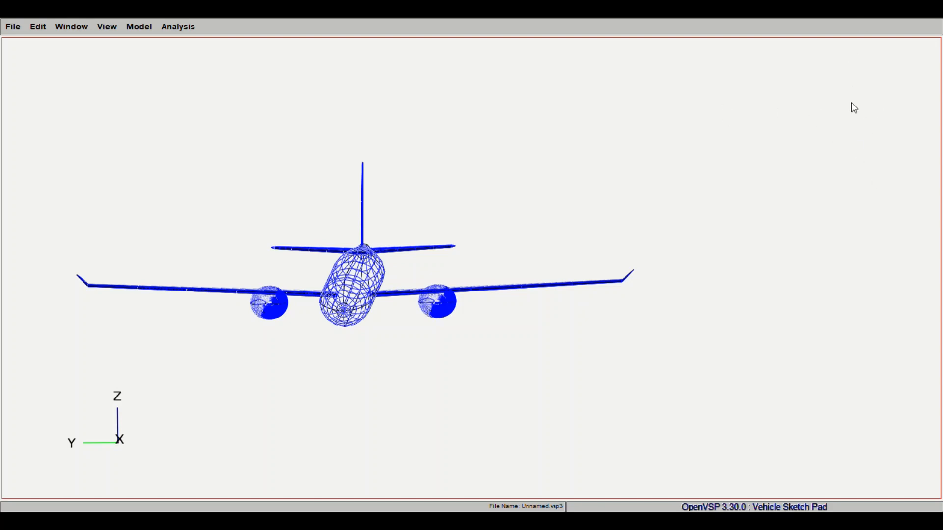
drag(923, 122, 481, 271)
click(113, 83)
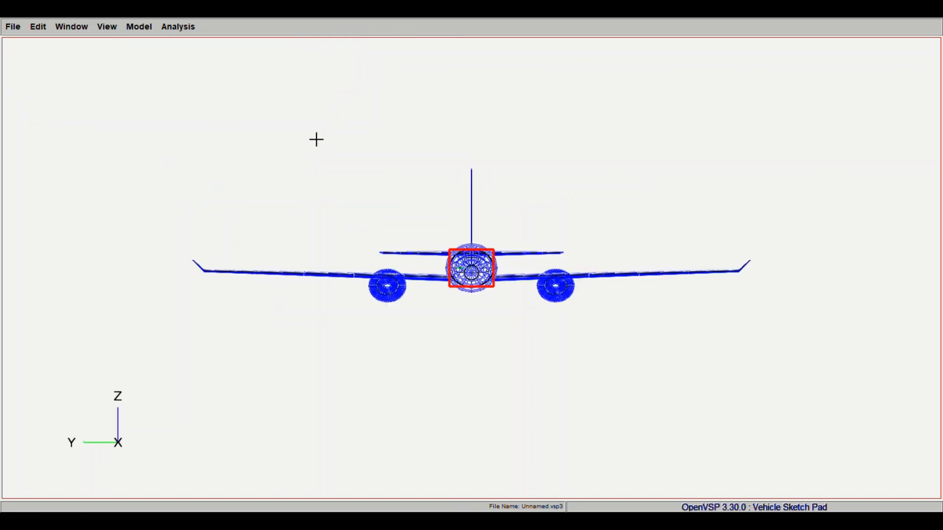
click(114, 32)
click(118, 112)
drag(505, 231, 575, 259)
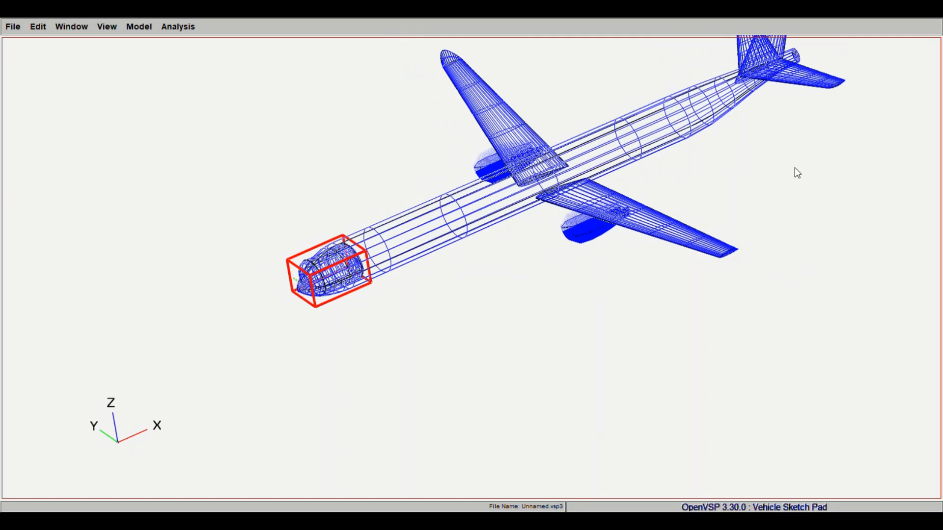
drag(795, 167, 782, 167)
drag(418, 309, 445, 451)
scroll(445, 450, up, 8)
right_drag(374, 386, 559, 211)
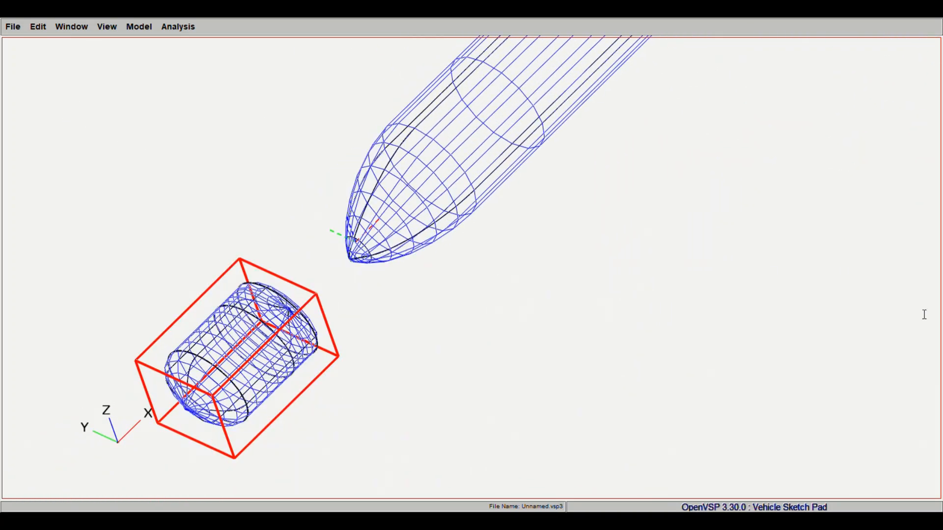
click(926, 342)
mouse_move(597, 345)
mouse_down()
mouse_move(411, 181)
mouse_move(523, 357)
mouse_move(351, 213)
mouse_move(661, 182)
mouse_up()
click(940, 196)
- Examine the complete aircraft with both wing-mounted nacelles from several angles and distances
drag(623, 221, 461, 292)
right_drag(707, 244, 588, 251)
scroll(588, 243, down, 6)
scroll(587, 238, up, 3)
right_drag(690, 257, 649, 262)
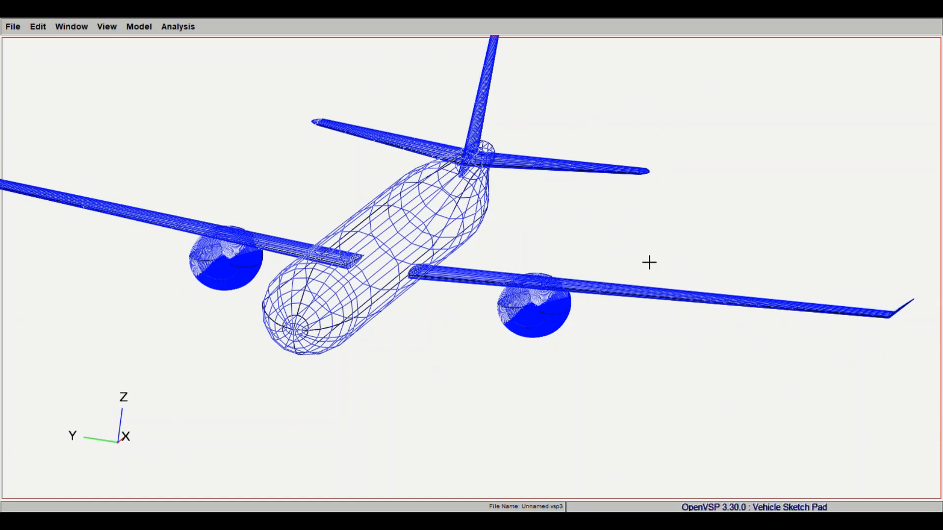
scroll(611, 235, down, 6)
scroll(626, 217, up, 6)
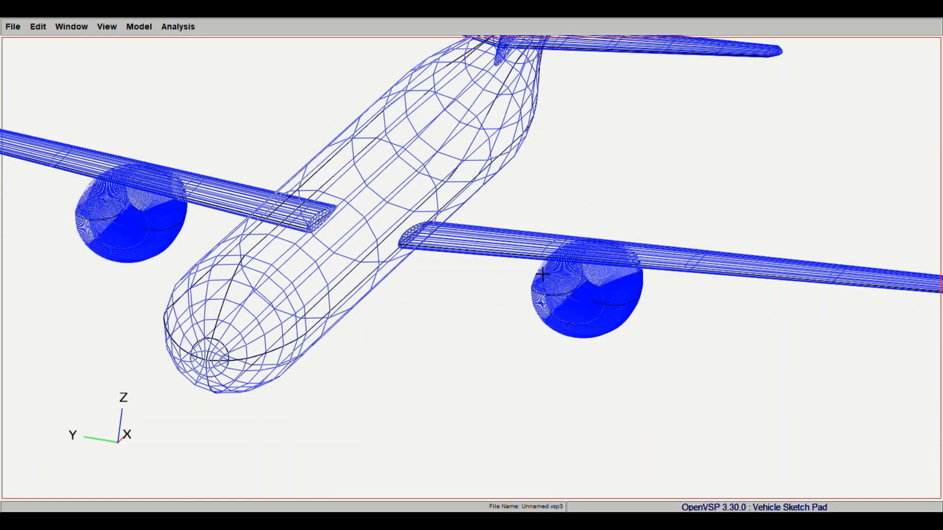
scroll(612, 215, down, 6)
scroll(613, 211, down, 2)
scroll(620, 205, up, 6)
scroll(608, 206, down, 8)
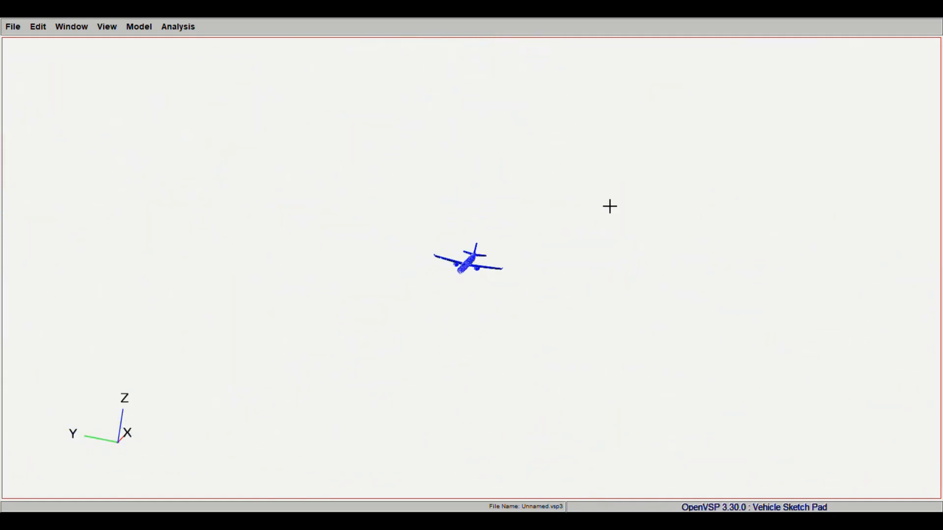
scroll(621, 172, up, 8)
scroll(611, 254, down, 1)
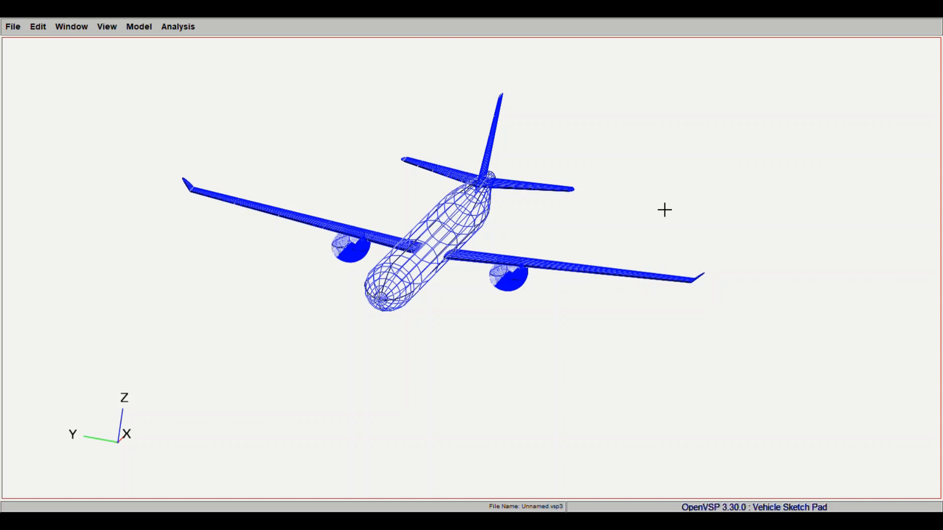
drag(664, 210, 636, 238)
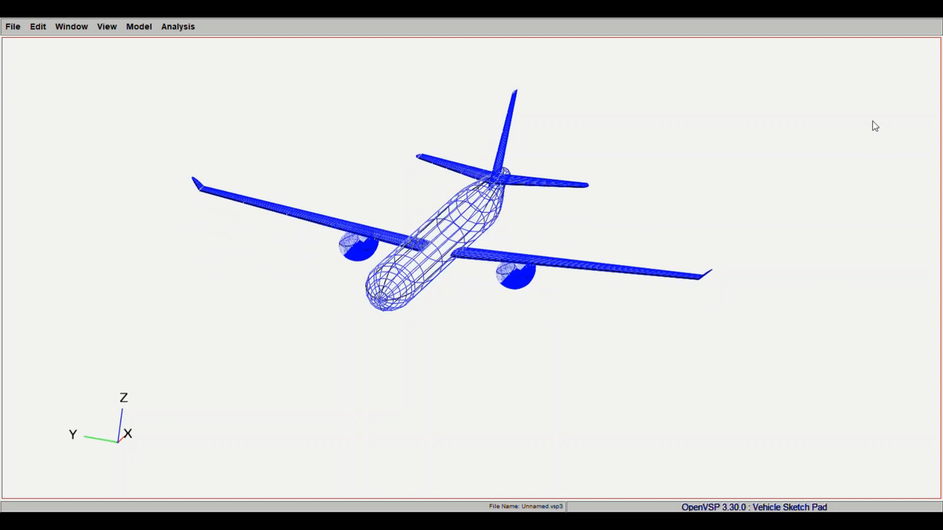
drag(683, 219, 776, 221)
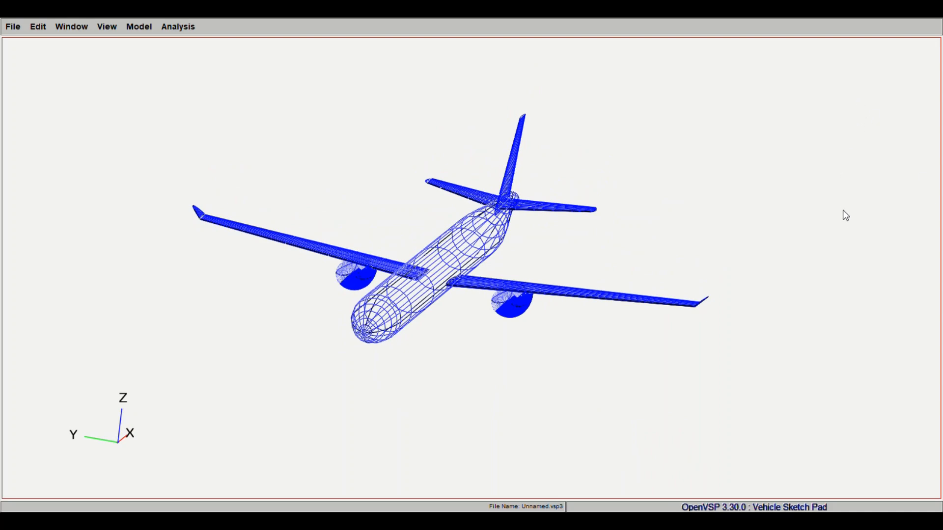
- Add a box-shaped component at the nose and move it forward, clear of the fuselage
drag(644, 267, 541, 234)
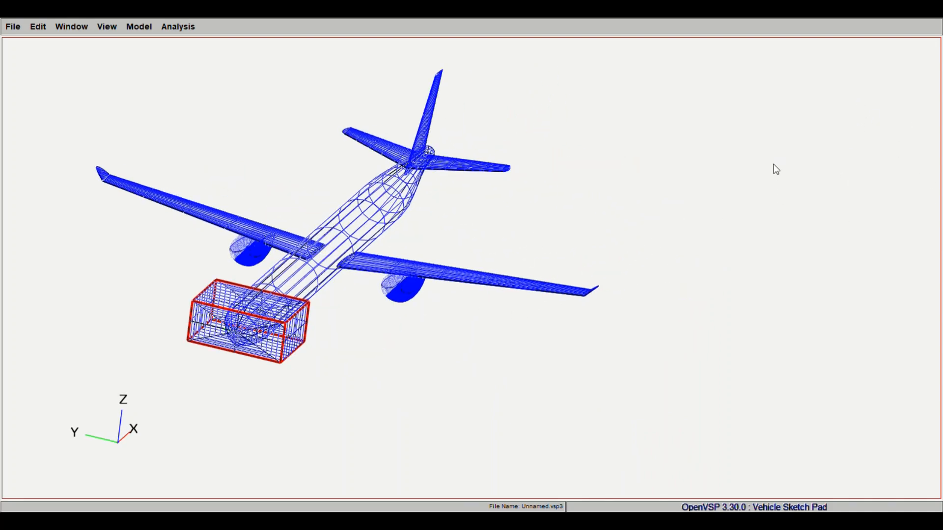
mouse_move(442, 275)
mouse_down()
mouse_move(373, 240)
mouse_move(371, 201)
mouse_up()
click(926, 340)
mouse_move(287, 250)
mouse_down()
mouse_move(284, 309)
mouse_move(310, 280)
mouse_move(305, 301)
mouse_up()
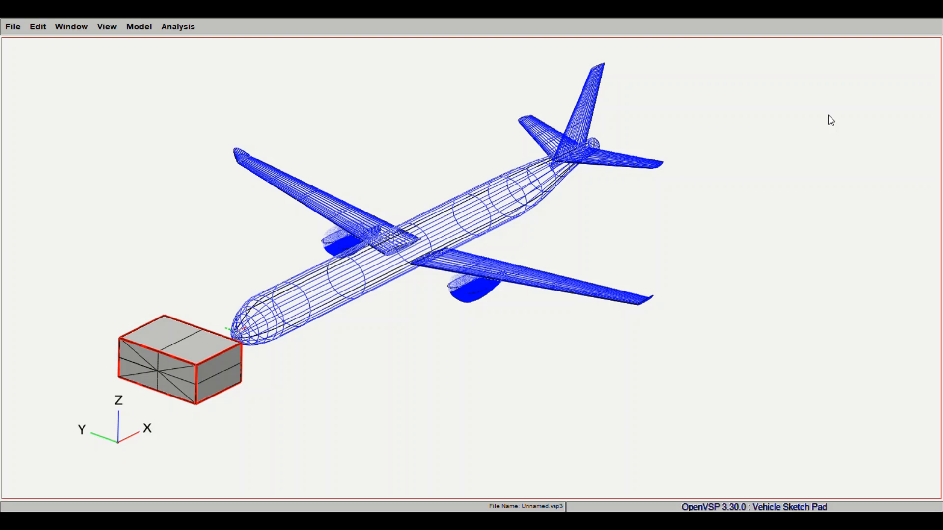
- Reduce the box's size, display it in wireframe and adjust its width ahead of the nose
drag(783, 149, 759, 174)
drag(219, 384, 402, 319)
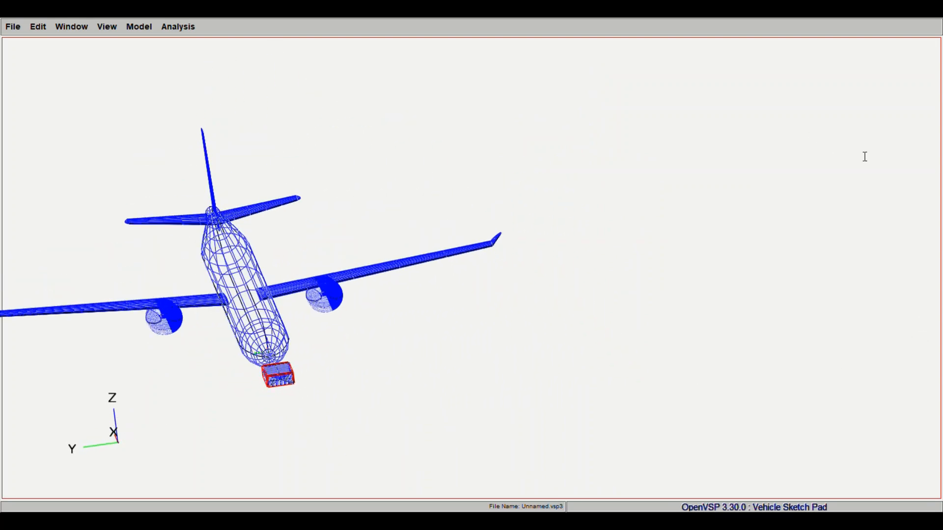
drag(760, 164, 770, 164)
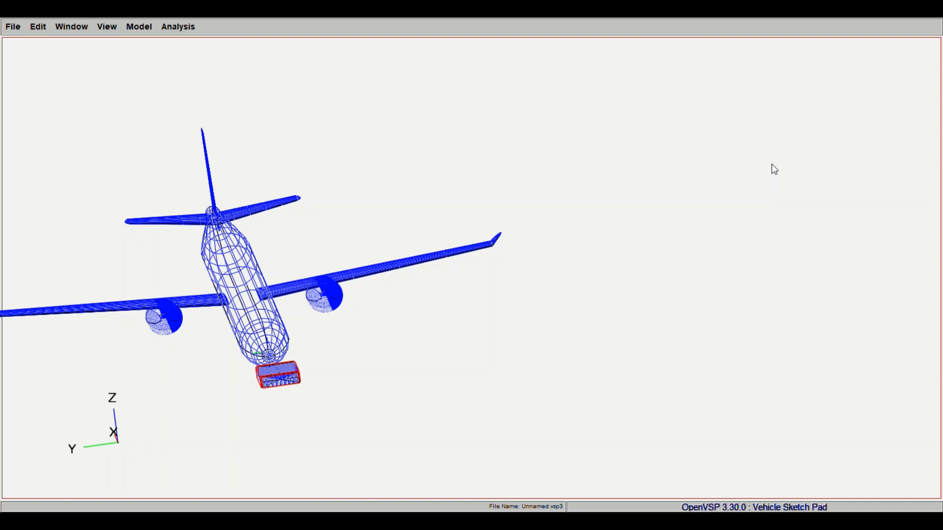
- Using a top view, move the box aft along the centreline to the wing root's leading edge and widen it within the fuselage
drag(471, 353, 235, 162)
click(103, 55)
mouse_move(522, 270)
mouse_down()
mouse_move(524, 293)
mouse_move(532, 274)
mouse_up()
drag(776, 165, 566, 398)
click(107, 27)
click(115, 54)
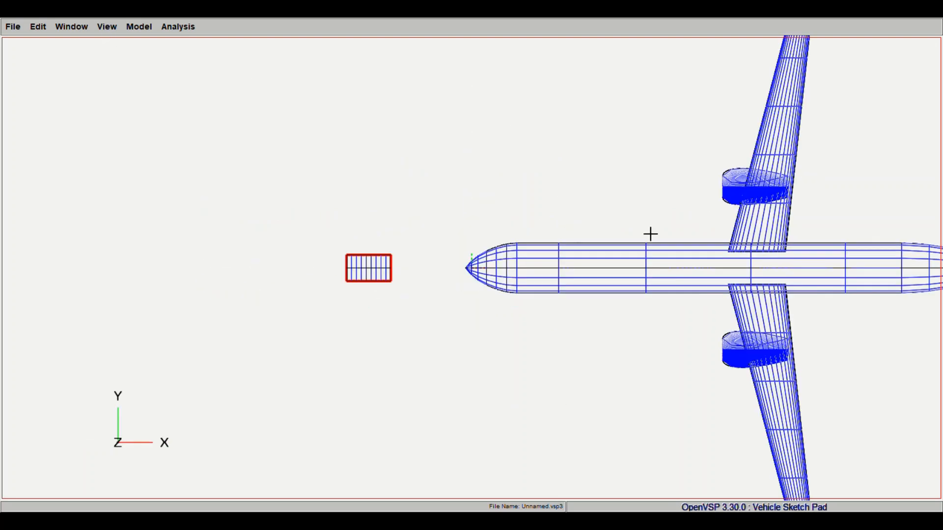
right_drag(650, 234, 389, 221)
click(769, 163)
drag(753, 162, 806, 172)
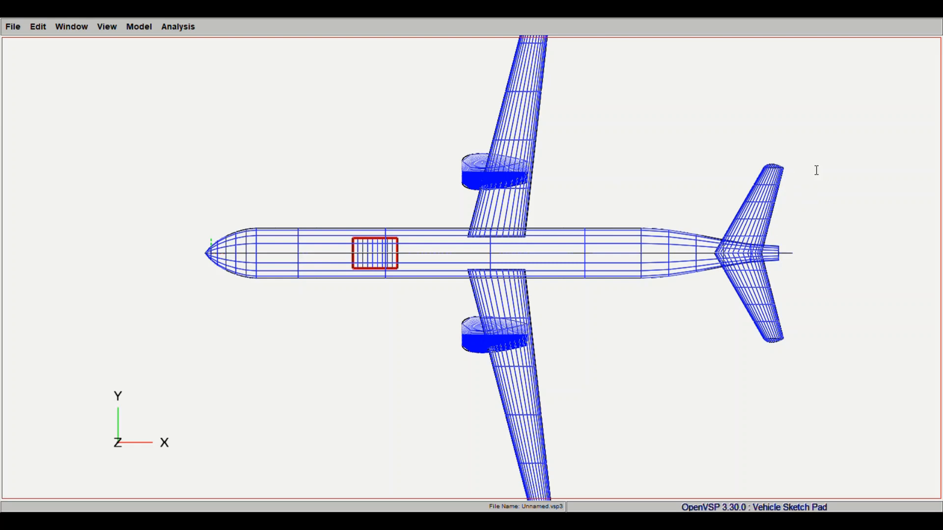
click(780, 166)
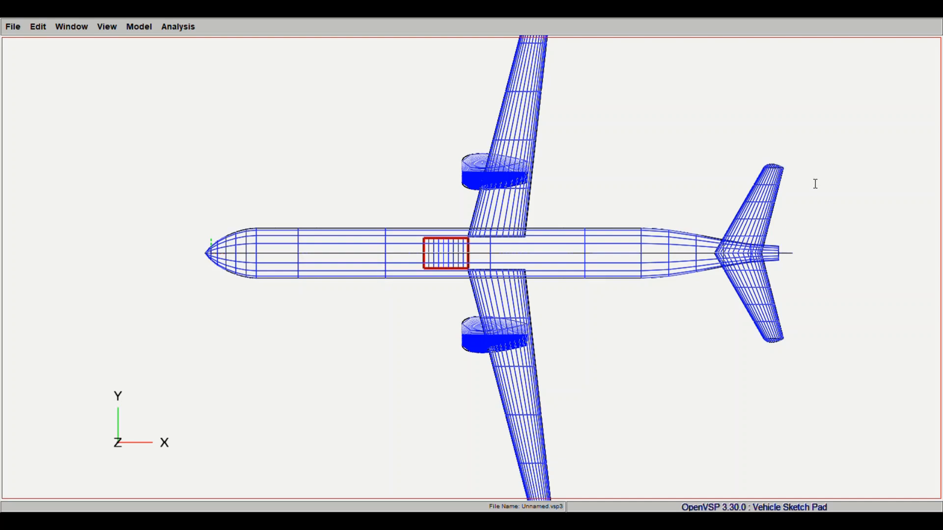
click(777, 166)
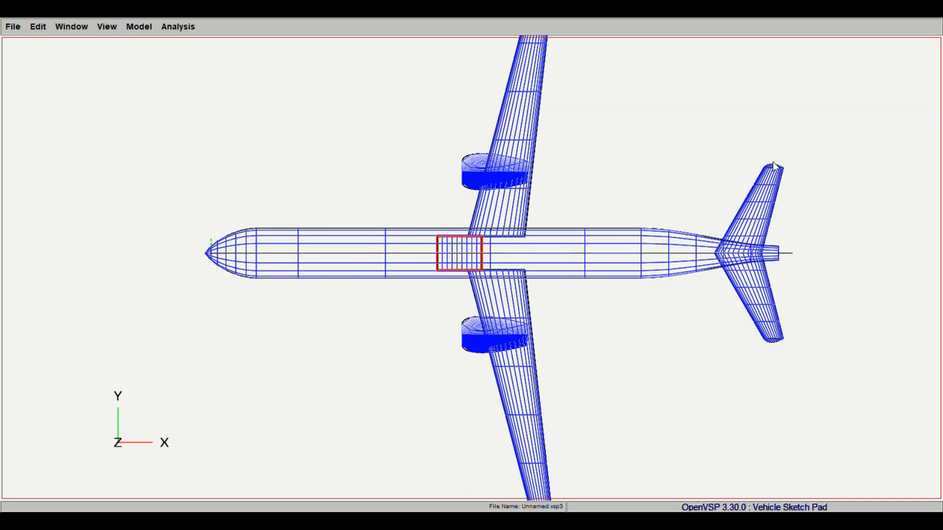
- Flatten the box into a thin panel spanning most of the fuselage width, checking its fit from the front
drag(773, 167, 262, 152)
click(117, 29)
click(157, 114)
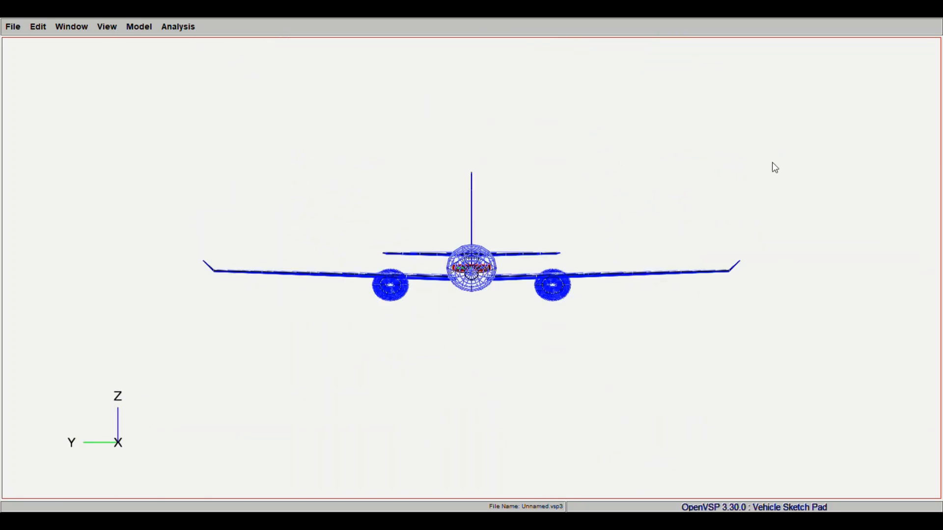
drag(772, 166, 458, 291)
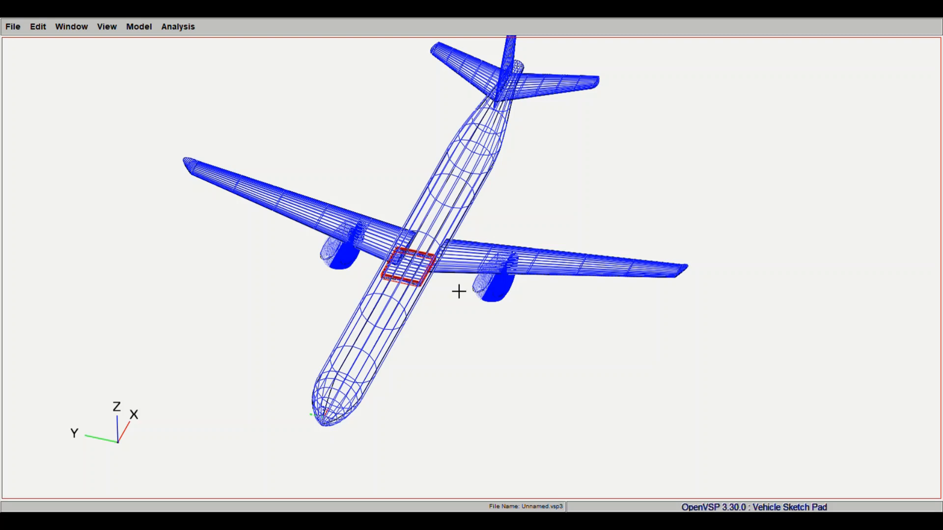
- Lengthen the thin panel and shift it forward so it runs from behind the nose to the start of the tail taper
drag(777, 149, 828, 154)
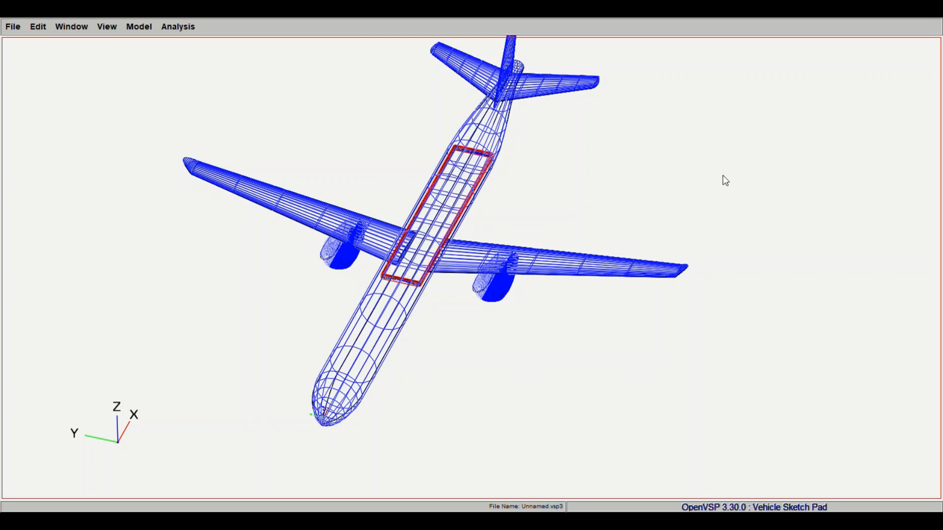
drag(747, 159, 729, 179)
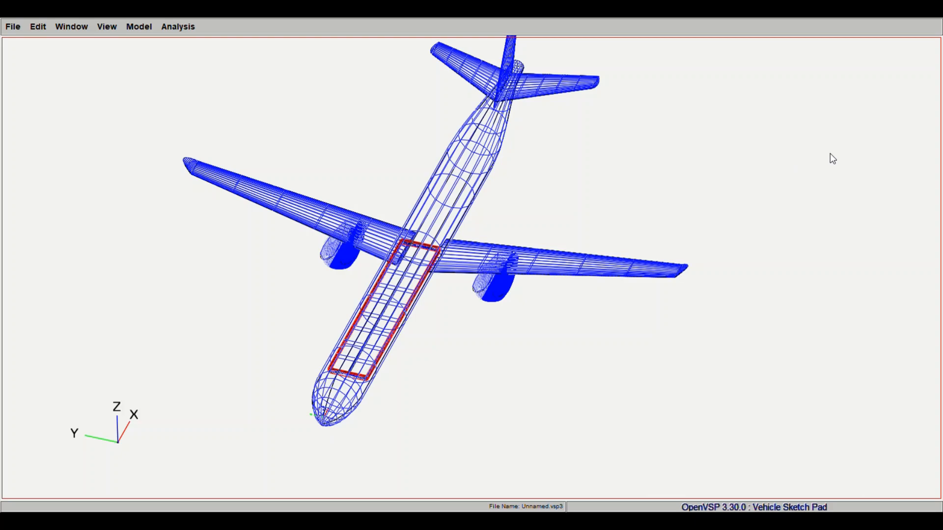
drag(829, 153, 782, 152)
drag(564, 280, 490, 200)
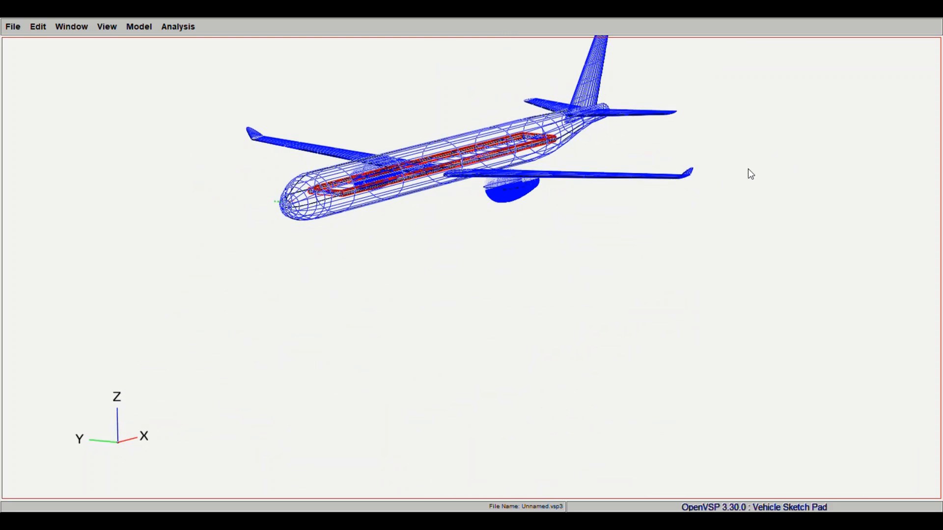
- Lower the long panel to floor level below the fuselage centreline and check its height from the side and above
drag(767, 186, 488, 249)
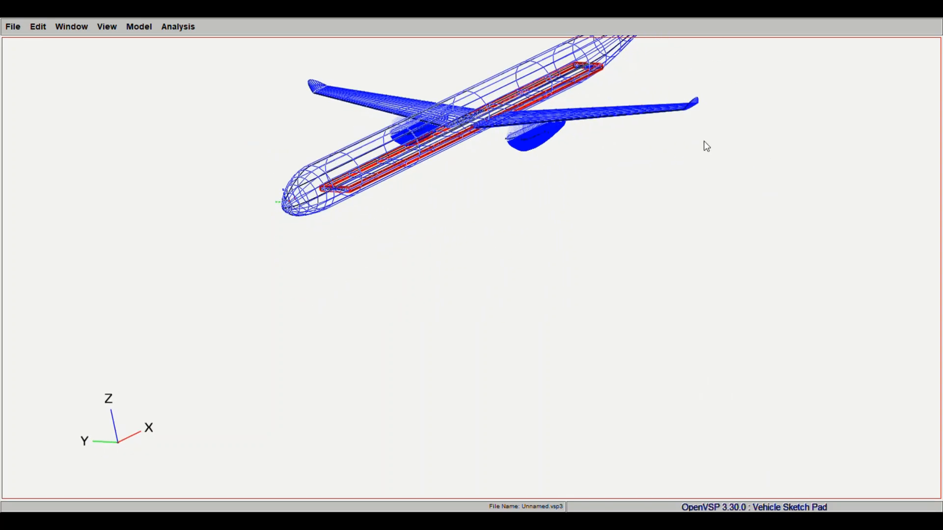
drag(797, 170, 451, 324)
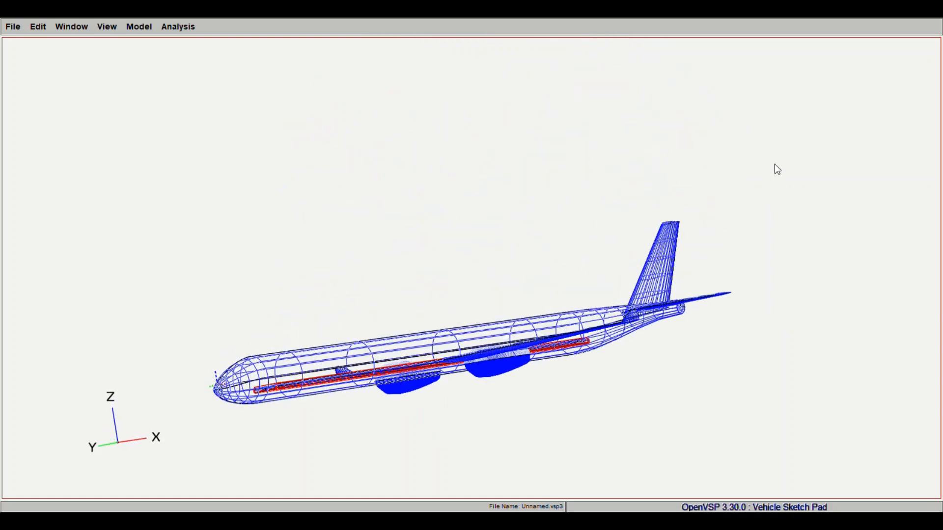
drag(713, 170, 467, 170)
drag(771, 190, 471, 308)
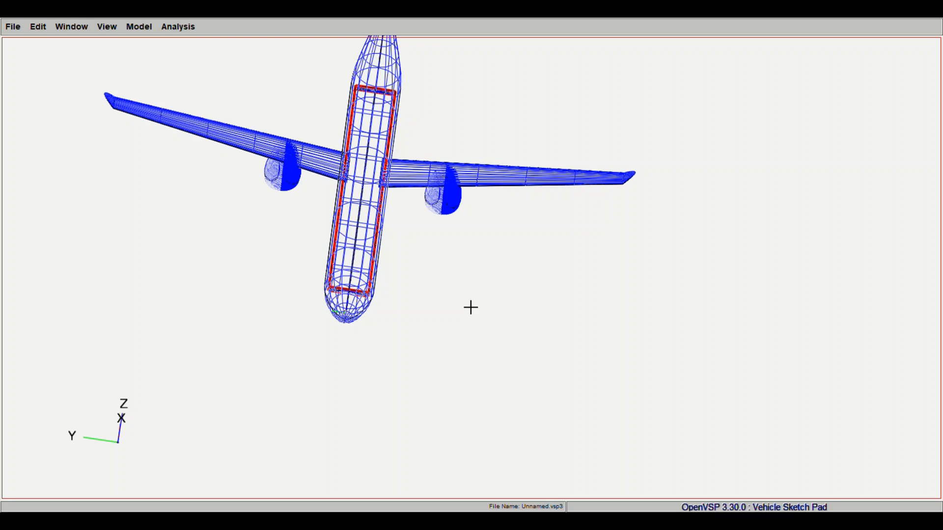
- Review the complete aircraft with its internal floor panel from oblique angles and save the model as aircraft.vsp3
right_drag(351, 124, 412, 290)
drag(411, 290, 407, 204)
drag(540, 320, 494, 324)
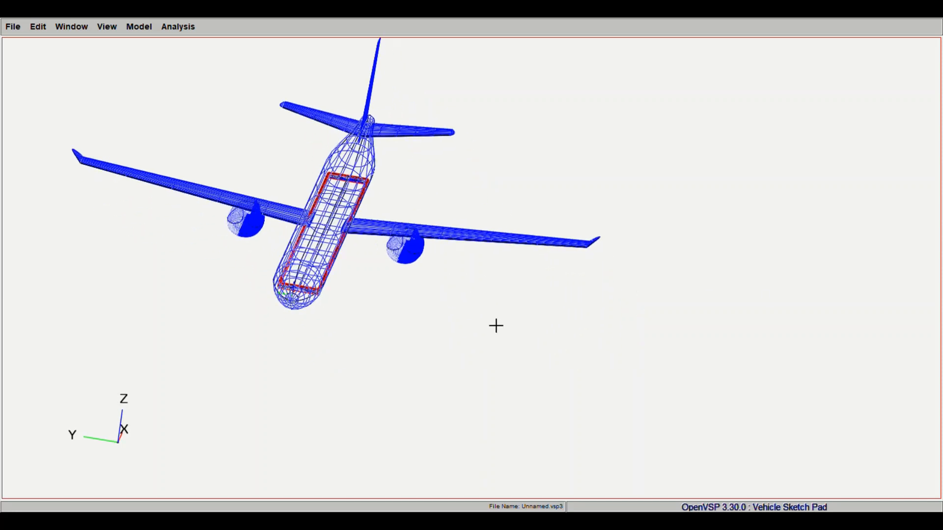
right_drag(494, 324, 511, 334)
right_drag(494, 201, 554, 245)
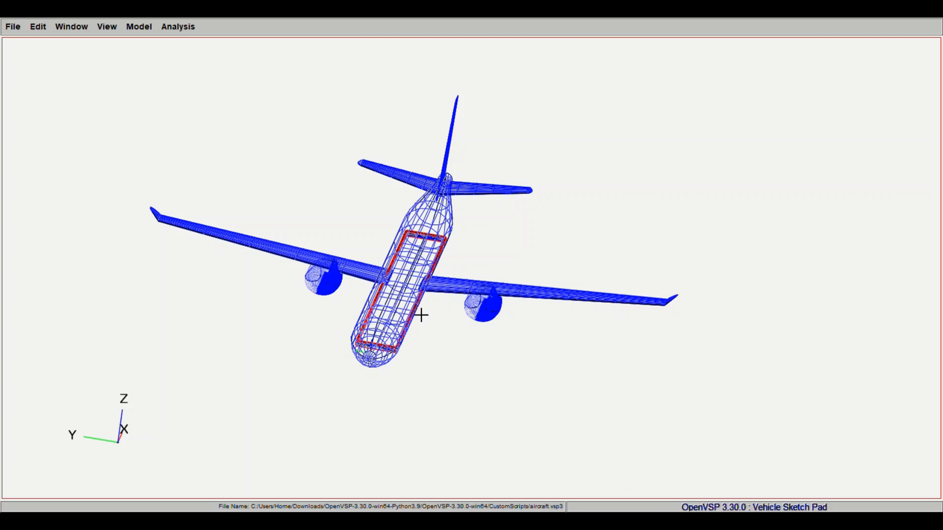
drag(421, 313, 513, 267)
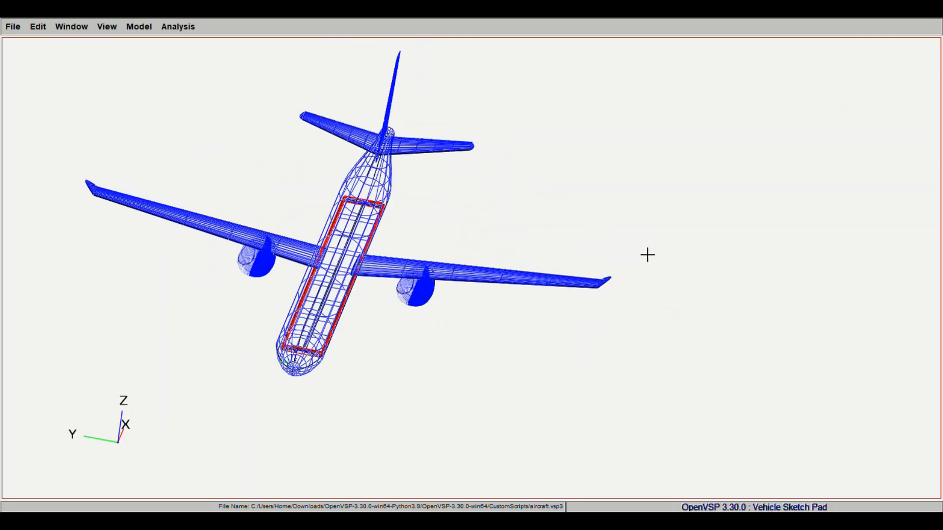
drag(646, 255, 738, 230)
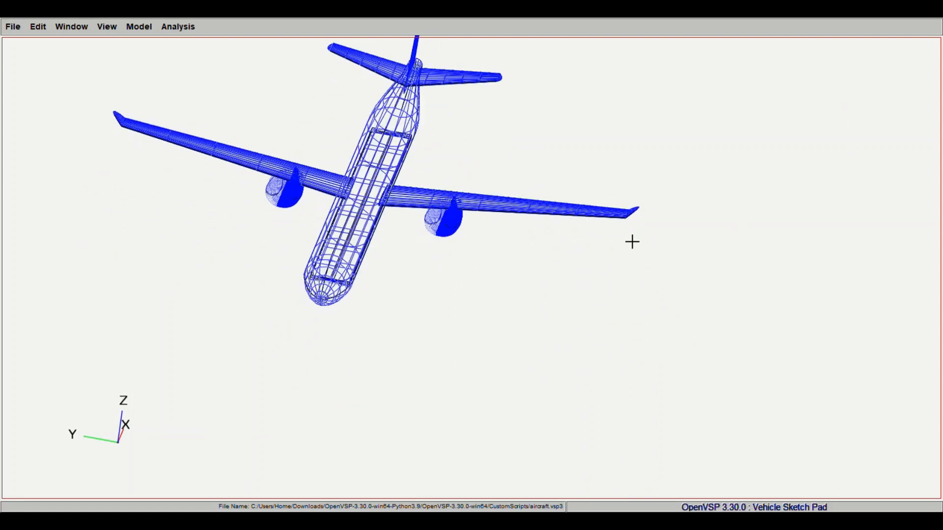